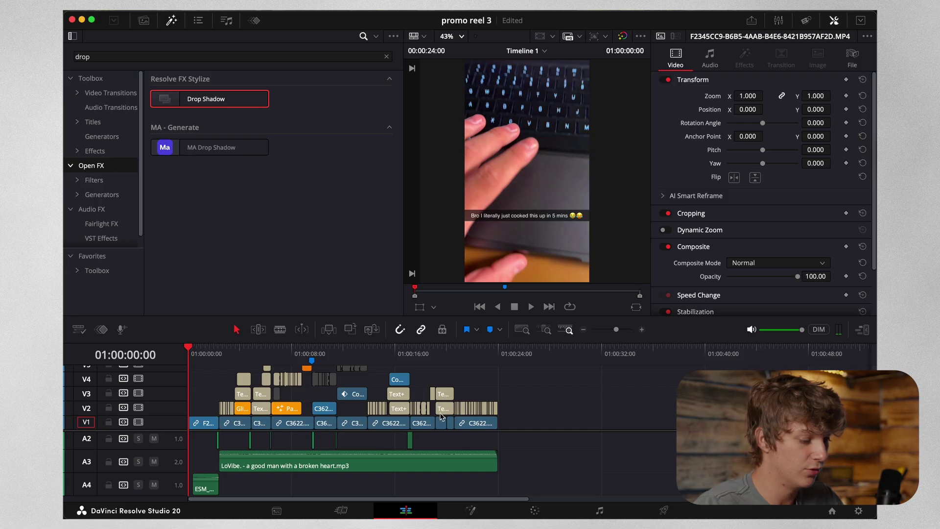
Preview the opening clips and captions, playing the reel from the start.
{"action": "scroll", "coordinate": [445, 456], "scroll_direction": "up", "scroll_amount": 2}
{"action": "scroll", "coordinate": [432, 410], "scroll_direction": "up", "scroll_amount": 10}
{"action": "scroll", "coordinate": [431, 405], "scroll_direction": "down", "scroll_amount": 10}
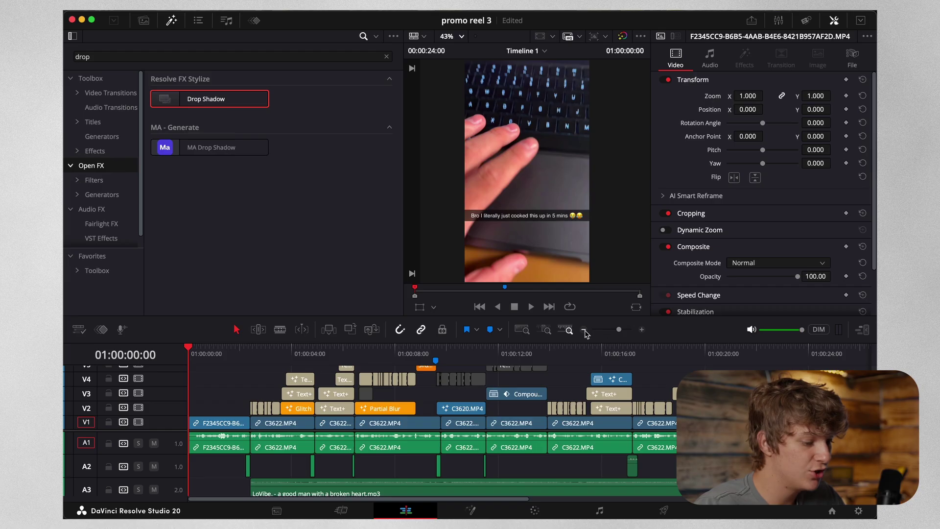
{"action": "left_click", "coordinate": [585, 330]}
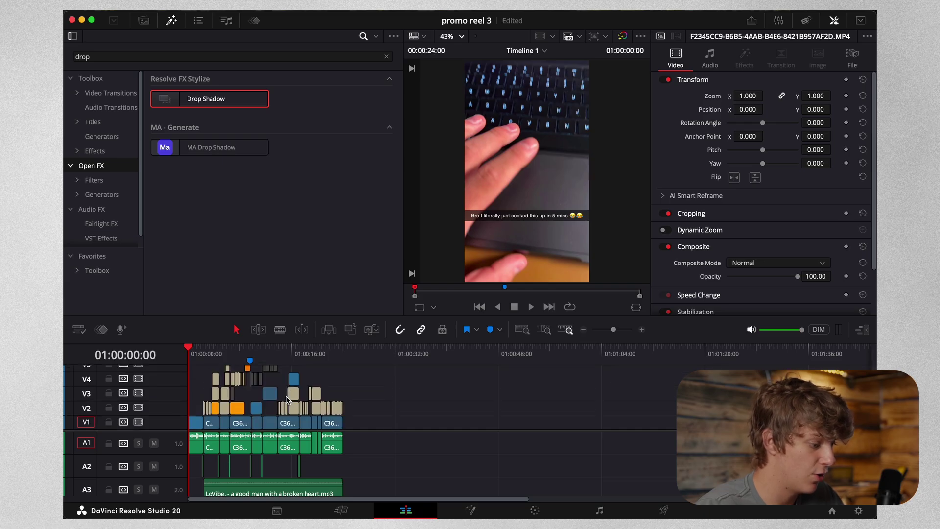
{"action": "left_click", "coordinate": [642, 330]}
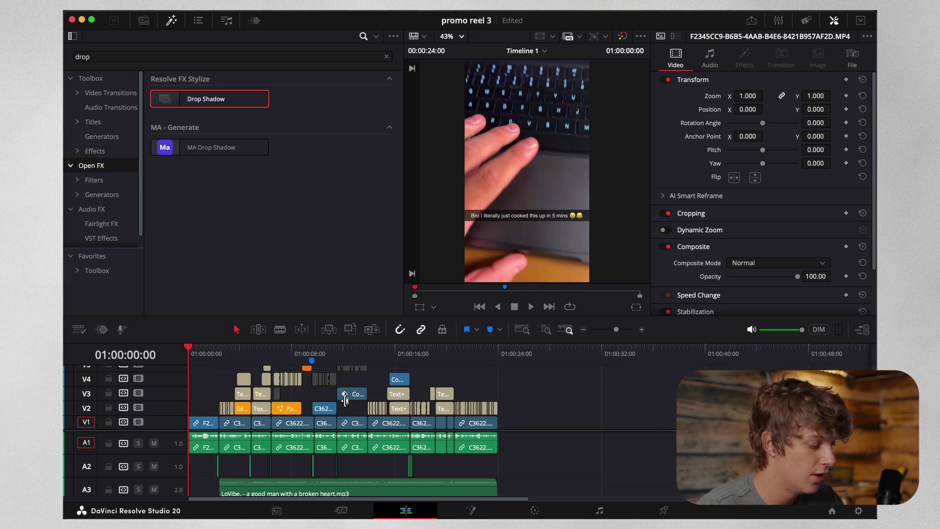
{"action": "left_click", "coordinate": [208, 424]}
{"action": "left_click", "coordinate": [642, 330]}
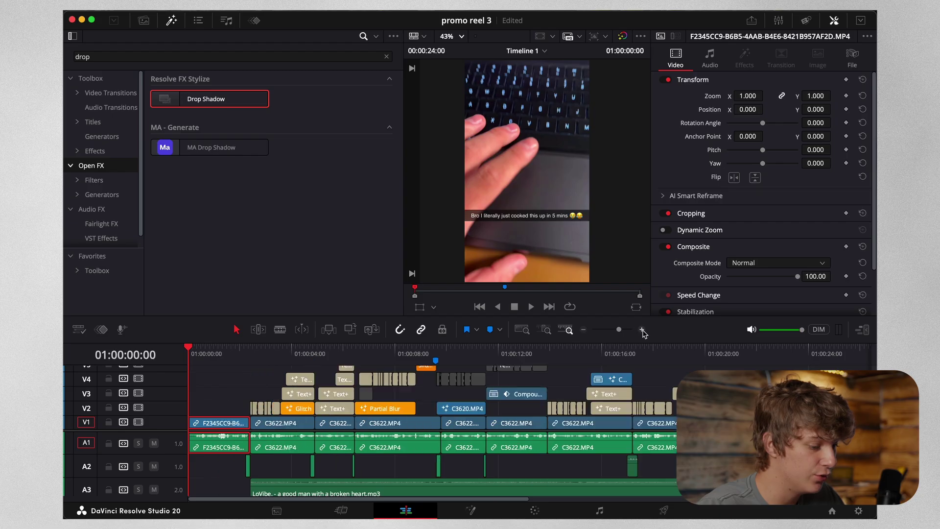
{"action": "left_click", "coordinate": [251, 357]}
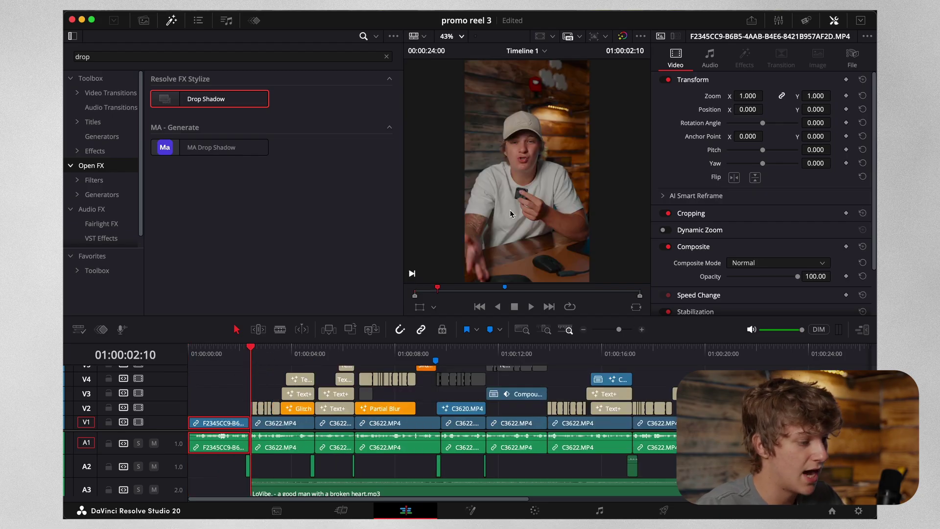
{"action": "key", "text": "space"}
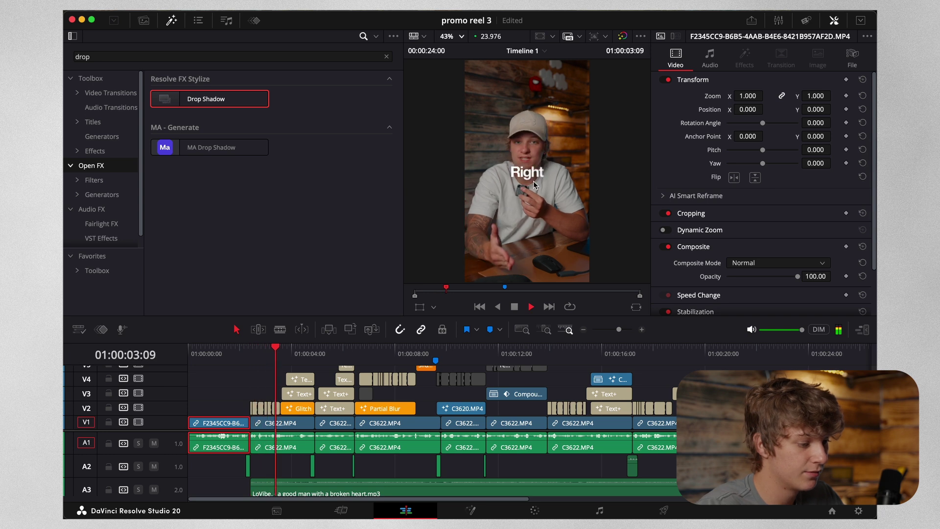
{"action": "key", "text": "space"}
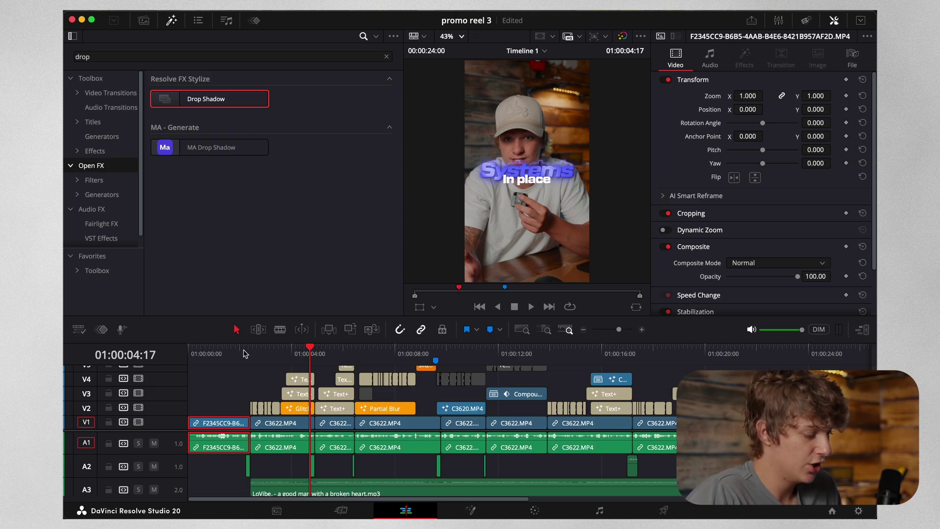
{"action": "key", "text": "Home"}
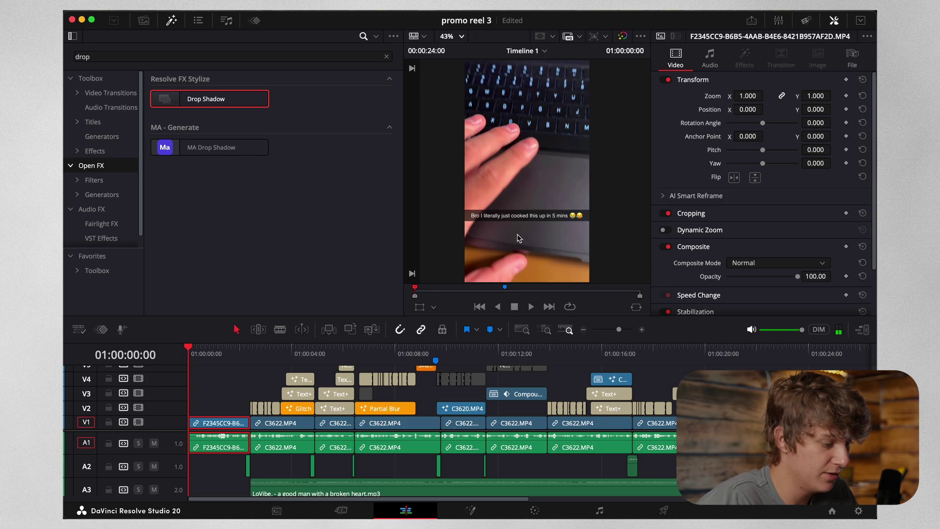
{"action": "key", "text": "space"}
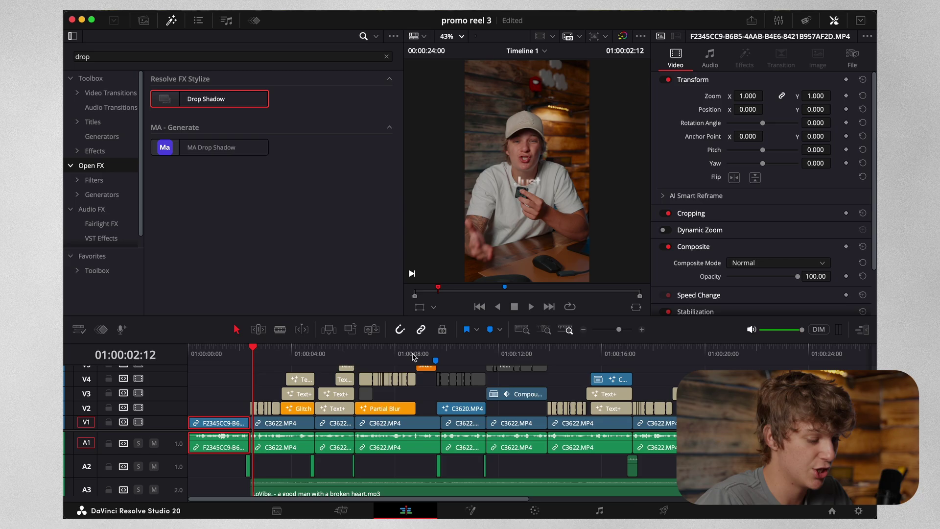
Scrub around 01:00:02–01:00:06 and replay up to the Workflow caption.
{"action": "left_click", "coordinate": [358, 351]}
{"action": "left_click", "coordinate": [287, 353]}
{"action": "left_click", "coordinate": [273, 352]}
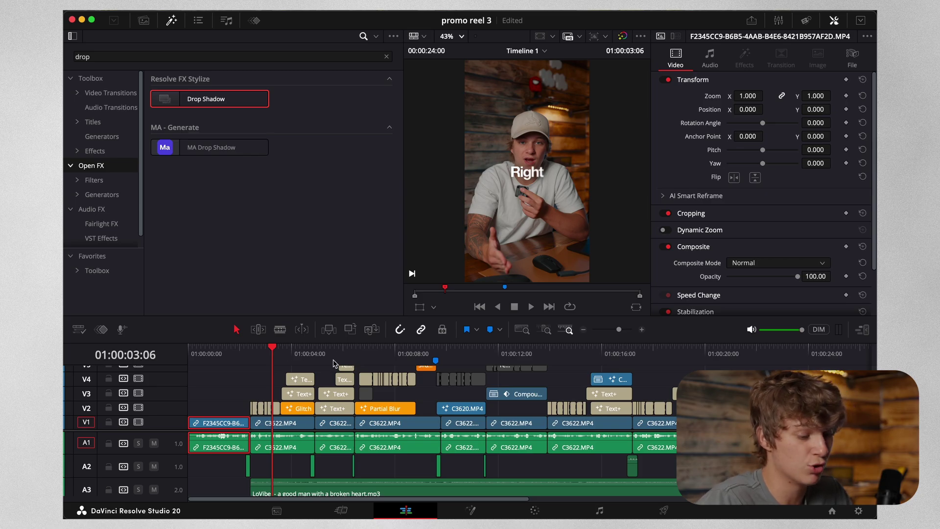
{"action": "left_click_drag", "start_coordinate": [306, 355], "coordinate": [276, 382]}
{"action": "left_click", "coordinate": [252, 385]}
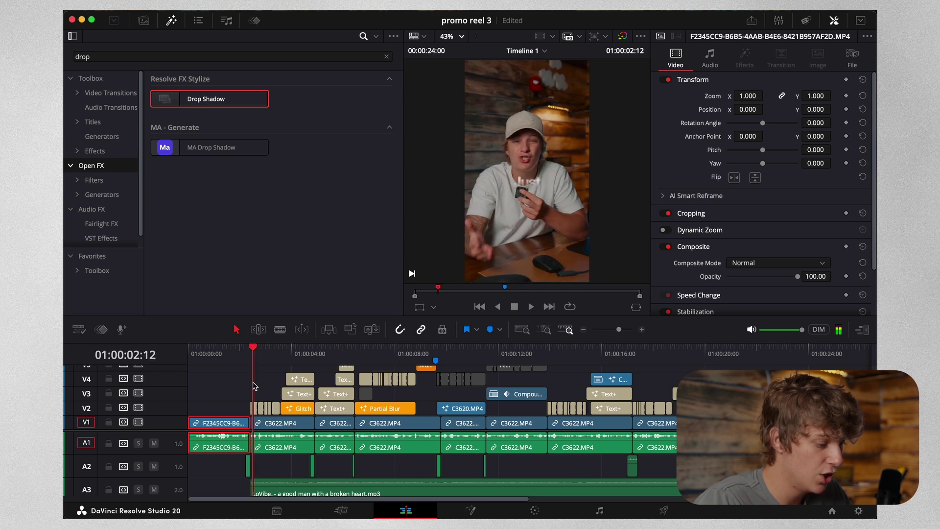
{"action": "left_click", "coordinate": [584, 330]}
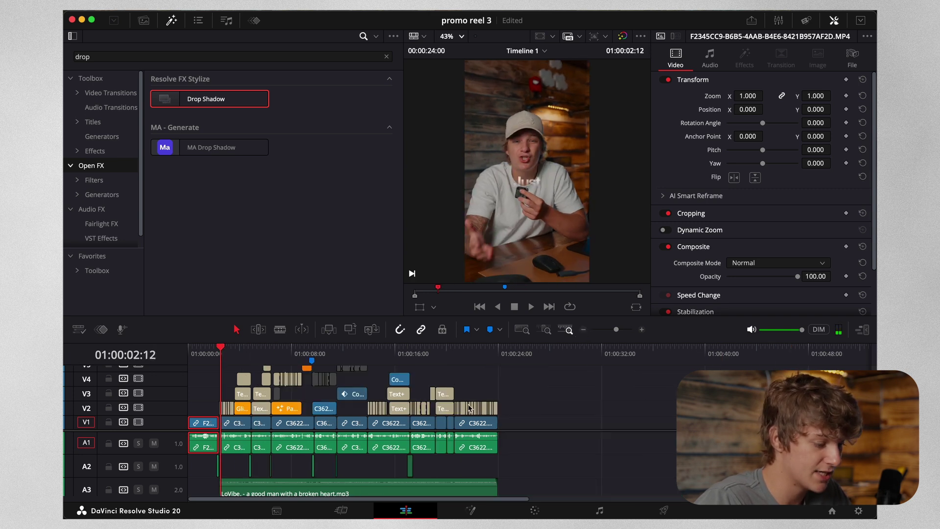
{"action": "left_click", "coordinate": [641, 329]}
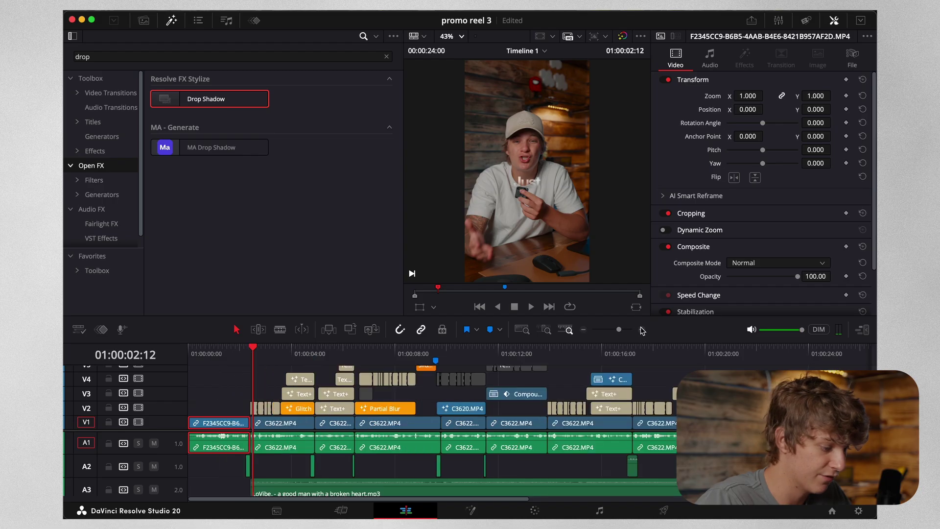
{"action": "left_click", "coordinate": [641, 330]}
{"action": "left_click", "coordinate": [313, 352]}
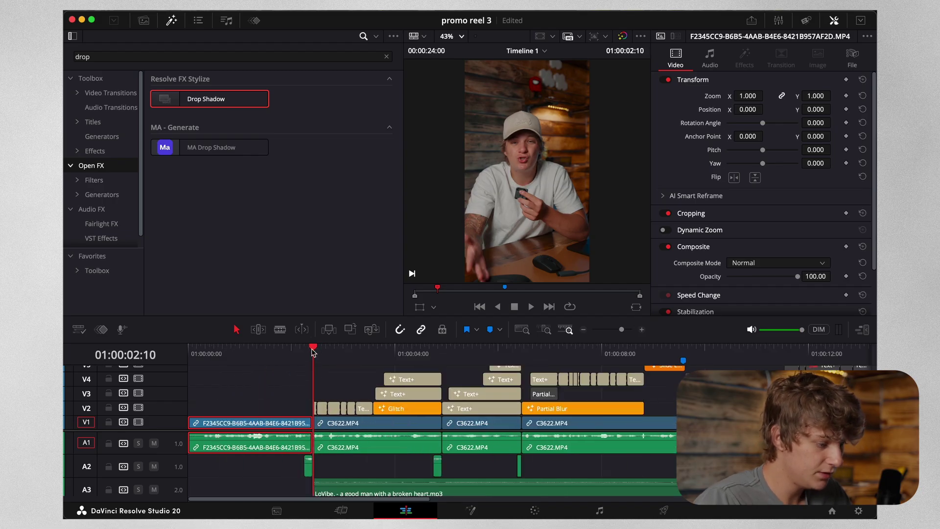
{"action": "left_click", "coordinate": [335, 421]}
{"action": "key", "text": "space"}
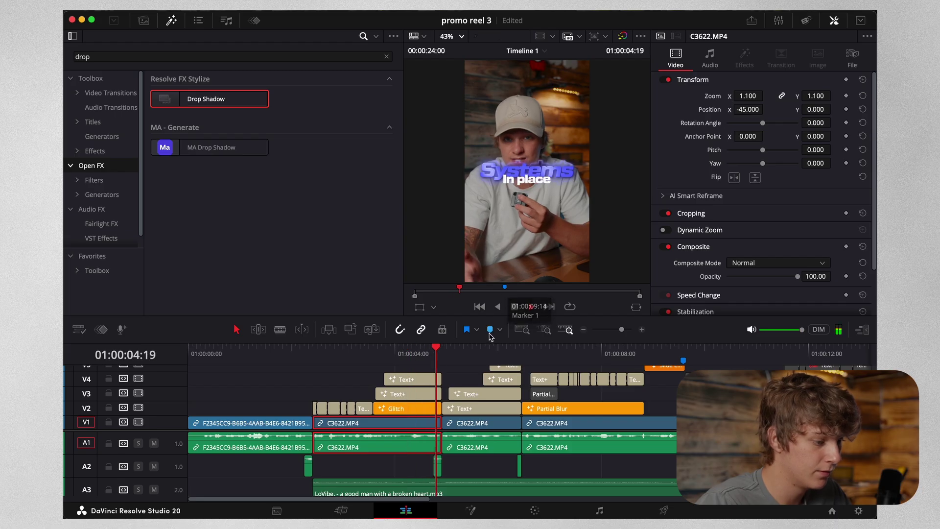
{"action": "key", "text": "space"}
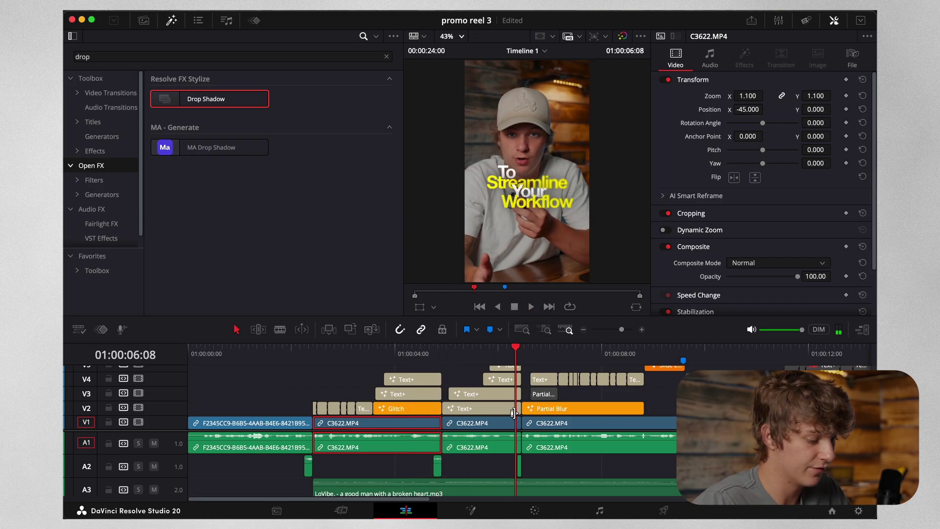
Marquee-select the opening clips and captions and Option-drag a copy to about 01:01:04.
{"action": "left_click", "coordinate": [510, 425], "text": "super"}
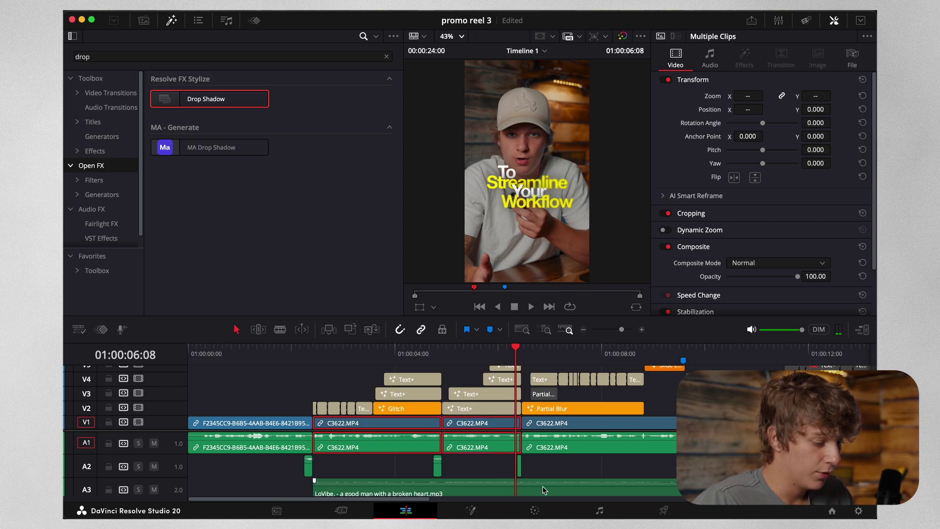
{"action": "left_click", "coordinate": [310, 467], "text": "shift"}
{"action": "left_click", "coordinate": [227, 408]}
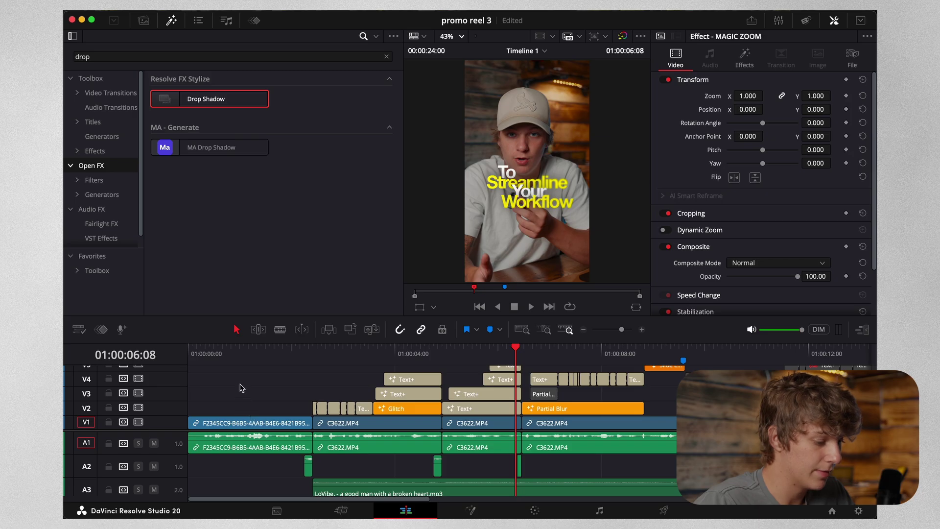
{"action": "left_click_drag", "start_coordinate": [220, 380], "coordinate": [522, 469]}
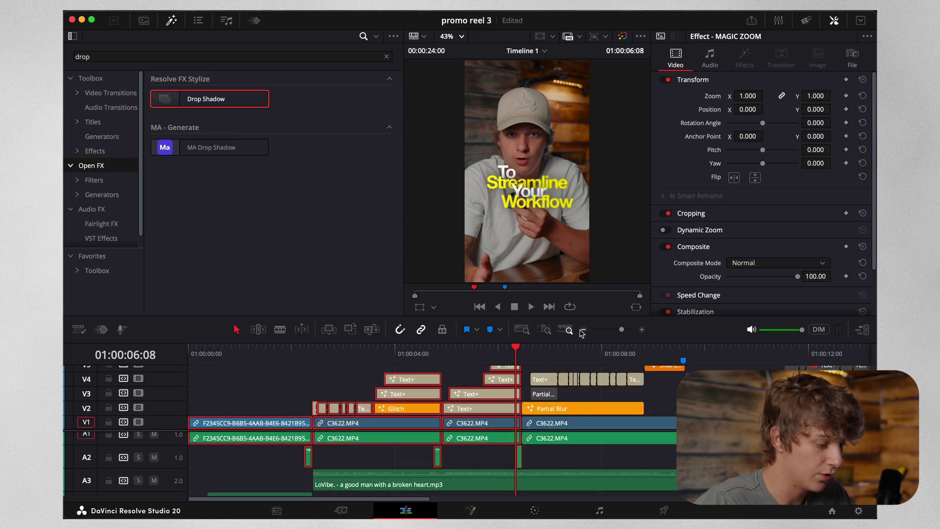
{"action": "left_click", "coordinate": [582, 330]}
{"action": "left_click", "coordinate": [582, 329]}
{"action": "left_click", "coordinate": [582, 329]}
{"action": "left_click", "coordinate": [582, 330]}
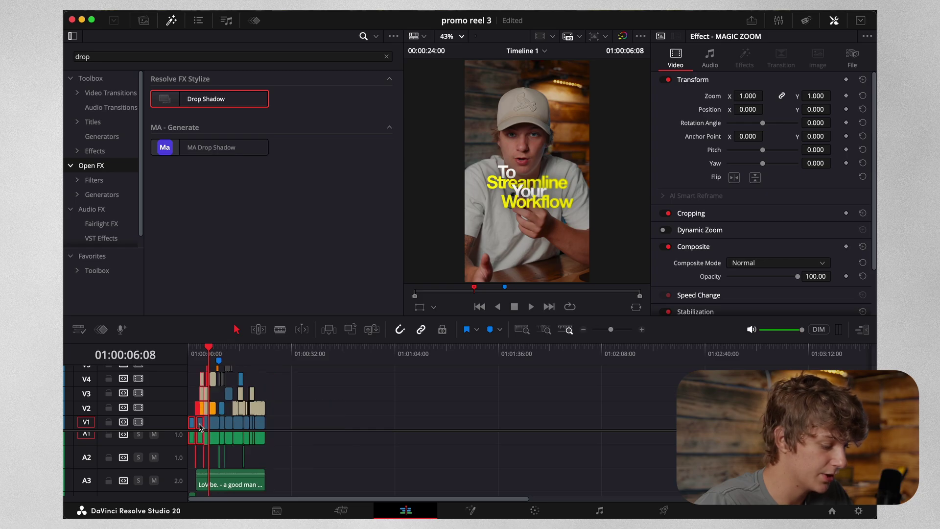
{"action": "left_click_drag", "start_coordinate": [200, 427], "coordinate": [399, 427]}
Play back the copied section, then list the Titles effects with the search cleared.
{"action": "key", "text": "Down"}
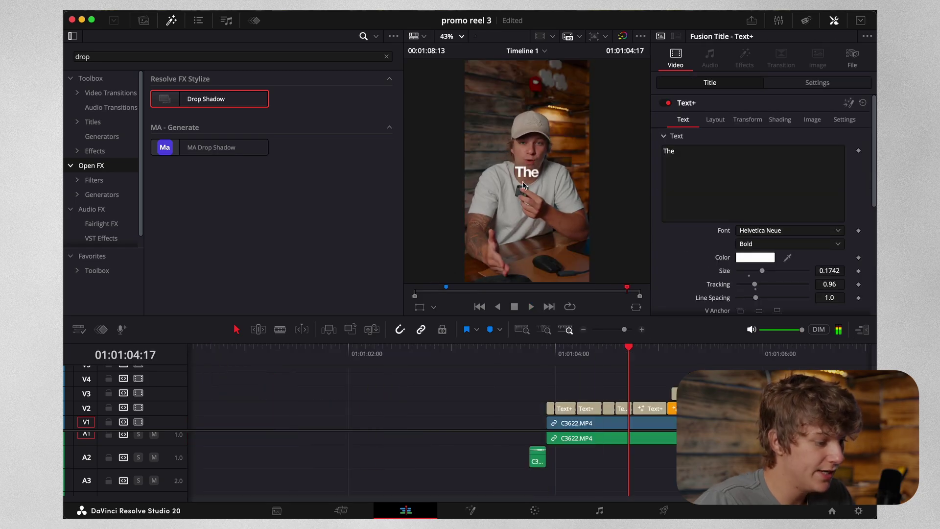
{"action": "key", "text": "space"}
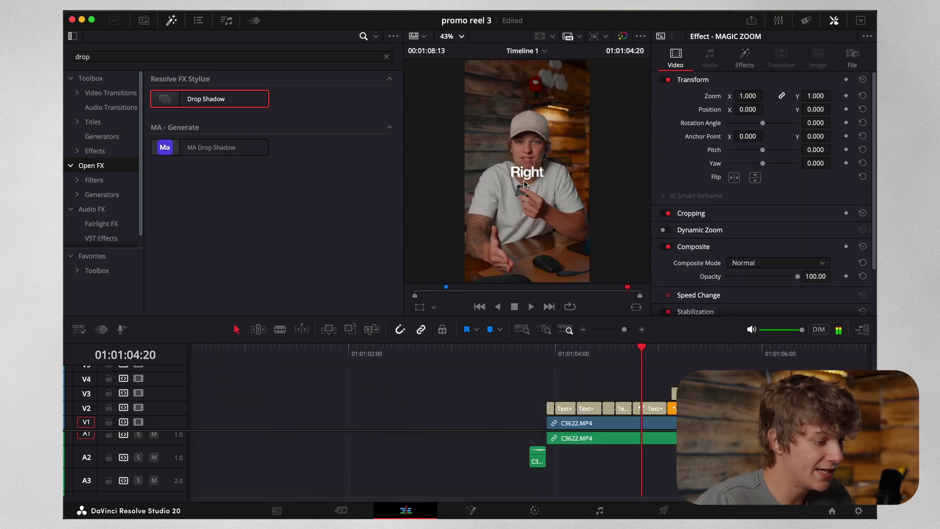
{"action": "mouse_move", "coordinate": [549, 358]}
{"action": "left_mouse_down"}
{"action": "mouse_move", "coordinate": [564, 353]}
{"action": "mouse_move", "coordinate": [547, 353]}
{"action": "left_mouse_up"}
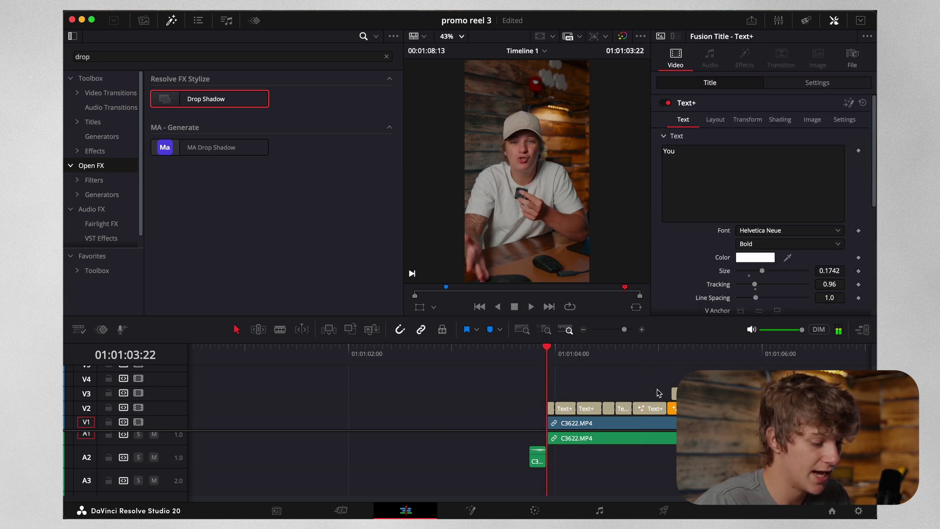
{"action": "left_click_drag", "start_coordinate": [667, 392], "coordinate": [546, 415]}
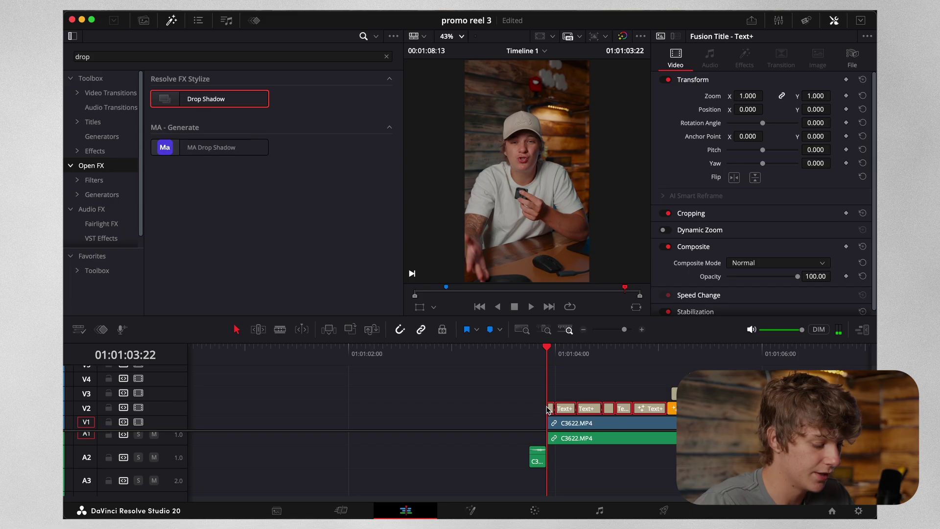
{"action": "left_click", "coordinate": [515, 395]}
{"action": "left_click", "coordinate": [93, 121]}
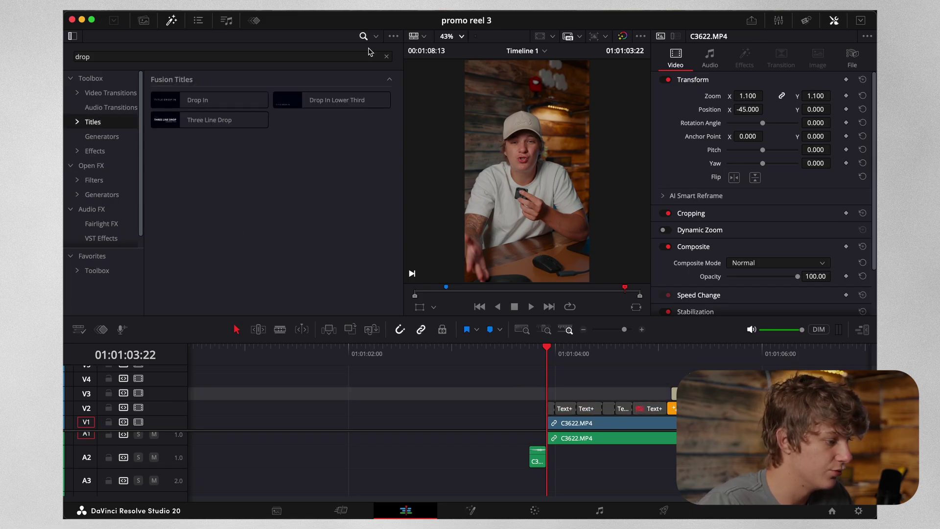
{"action": "left_click", "coordinate": [387, 57]}
Drop a Text+ title onto V3 above the copied clips near 01:01:03.
{"action": "left_click_drag", "start_coordinate": [196, 159], "coordinate": [548, 394]}
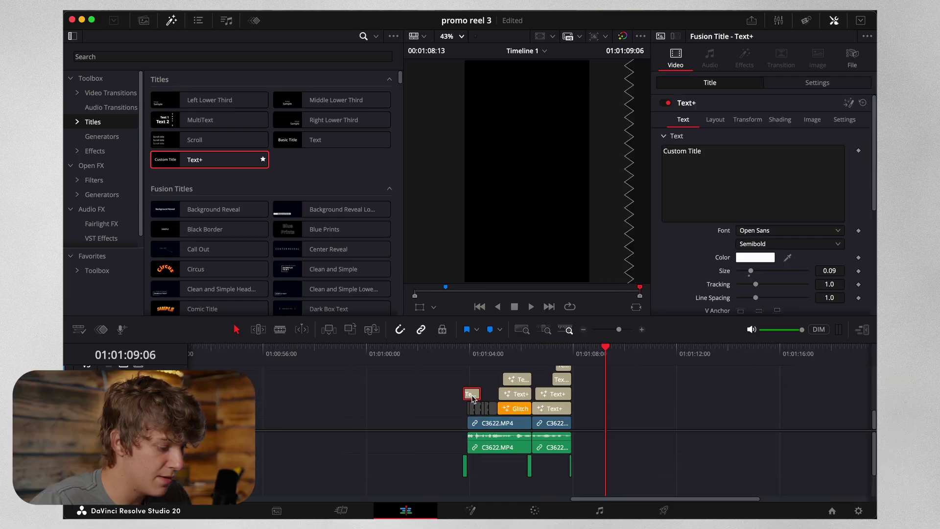
{"action": "left_click", "coordinate": [465, 350]}
{"action": "left_click", "coordinate": [642, 330]}
{"action": "left_click", "coordinate": [642, 330]}
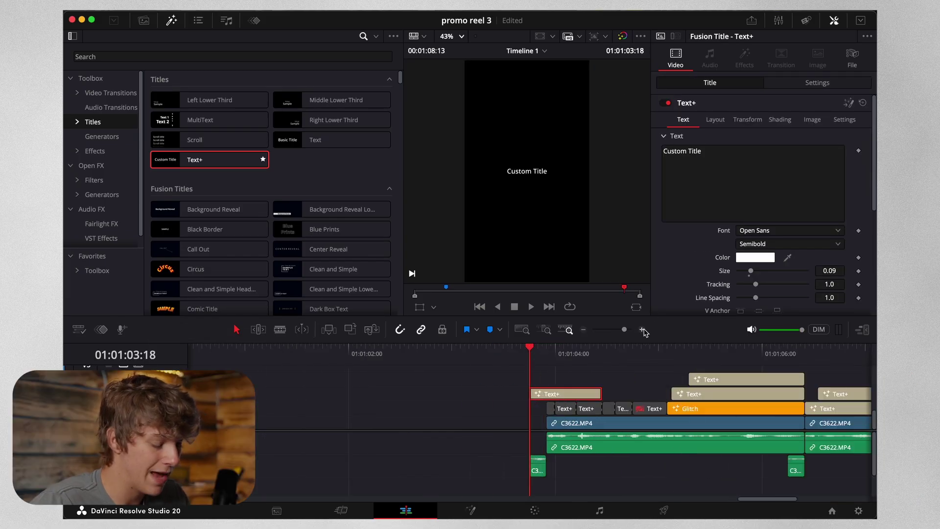
{"action": "left_click", "coordinate": [642, 330]}
{"action": "left_click", "coordinate": [583, 329]}
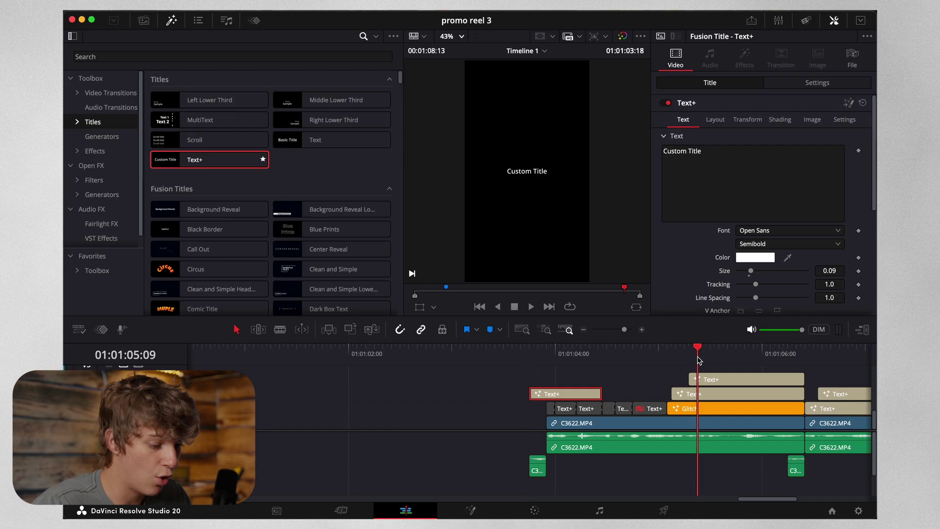
{"action": "left_click", "coordinate": [698, 361]}
Inspect the Systems, In place, Glitch and Don't clips, then park at Custom Title's start.
{"action": "left_click", "coordinate": [705, 399]}
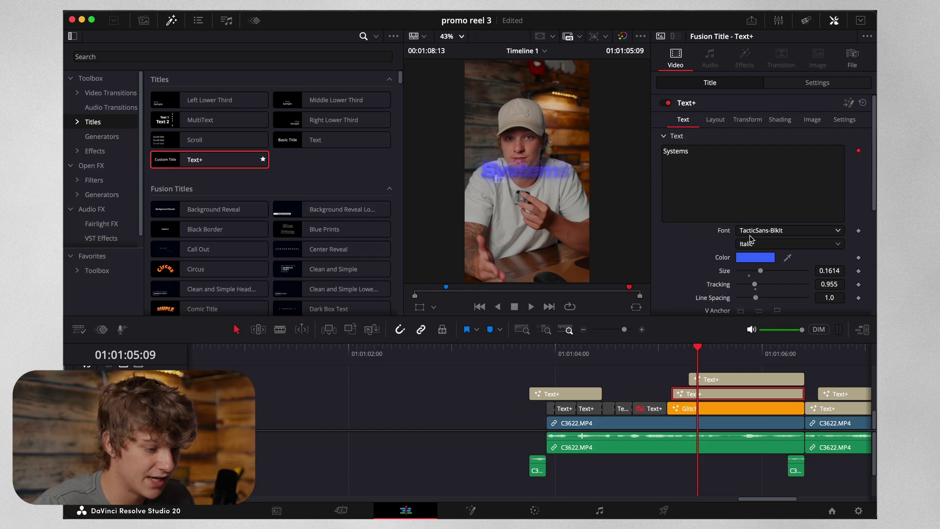
{"action": "left_click", "coordinate": [714, 382]}
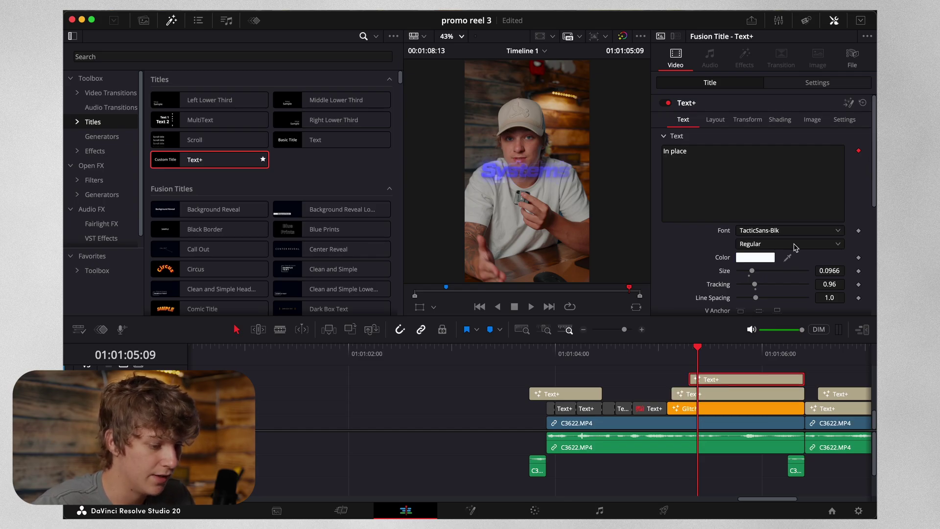
{"action": "left_click", "coordinate": [728, 408]}
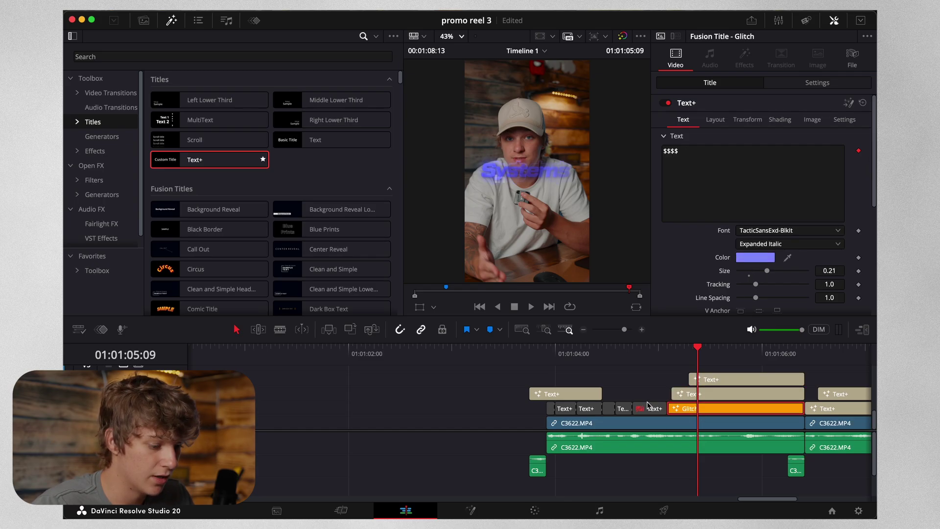
{"action": "left_click", "coordinate": [589, 408]}
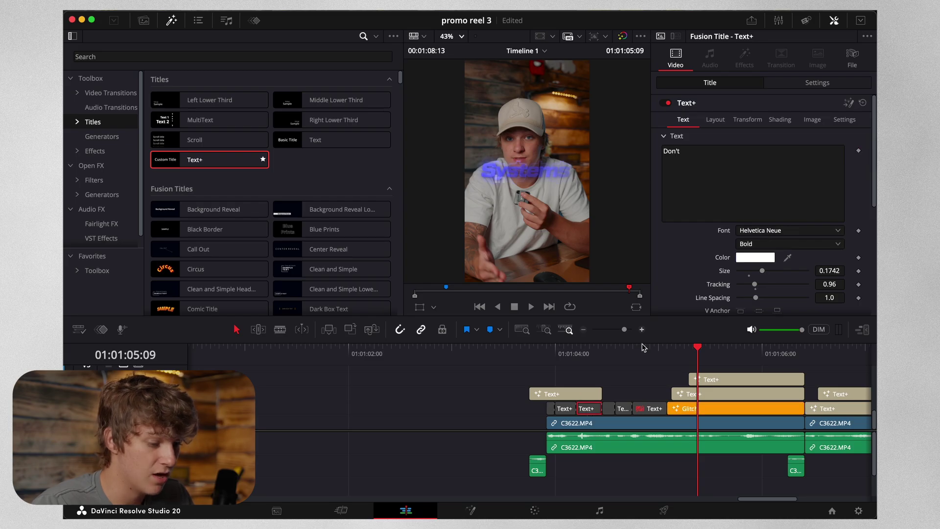
{"action": "left_click", "coordinate": [570, 396]}
{"action": "left_click", "coordinate": [533, 360]}
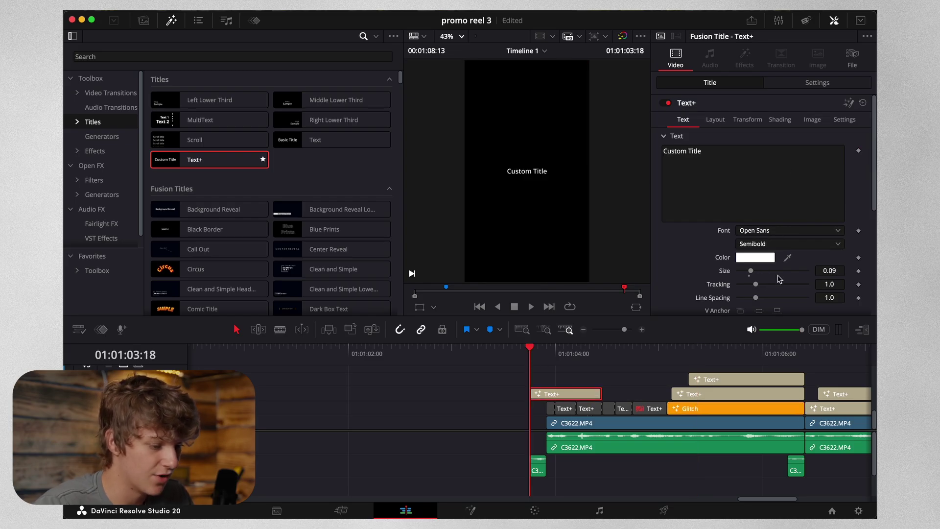
Set Custom Title's font to Helvetica Neue Bold at size 0.1457.
{"action": "left_click", "coordinate": [766, 234]}
{"action": "type", "text": "hel"}
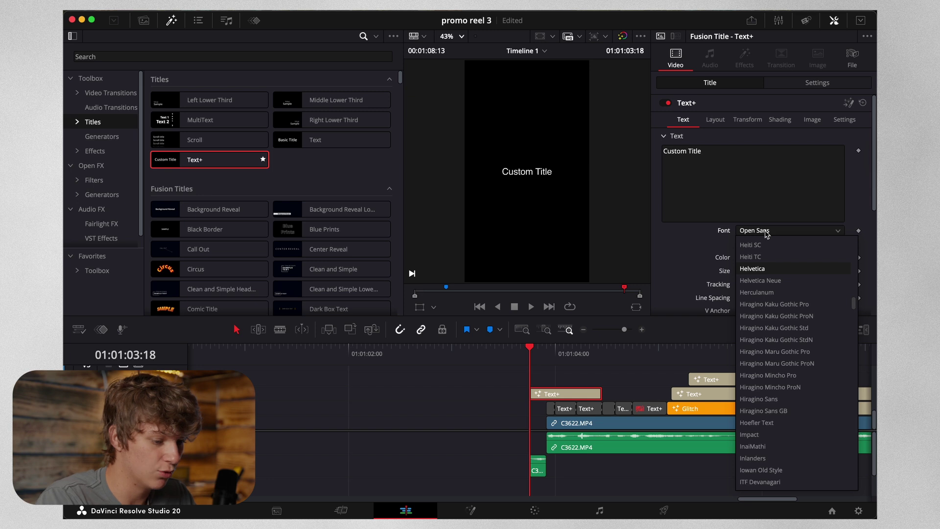
{"action": "key", "text": "Down"}
{"action": "key", "text": "Return"}
{"action": "left_click", "coordinate": [584, 410]}
{"action": "left_click", "coordinate": [584, 397]}
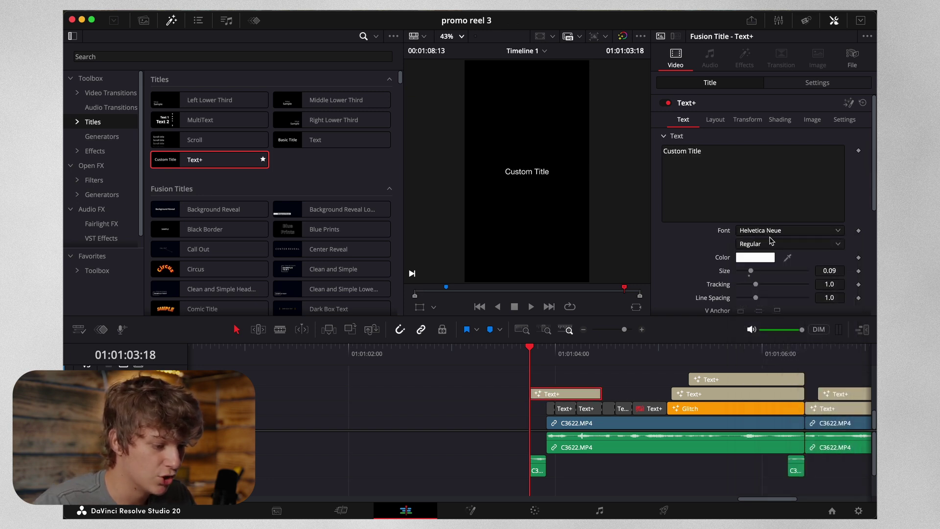
{"action": "left_click", "coordinate": [771, 244]}
{"action": "left_click", "coordinate": [761, 382]}
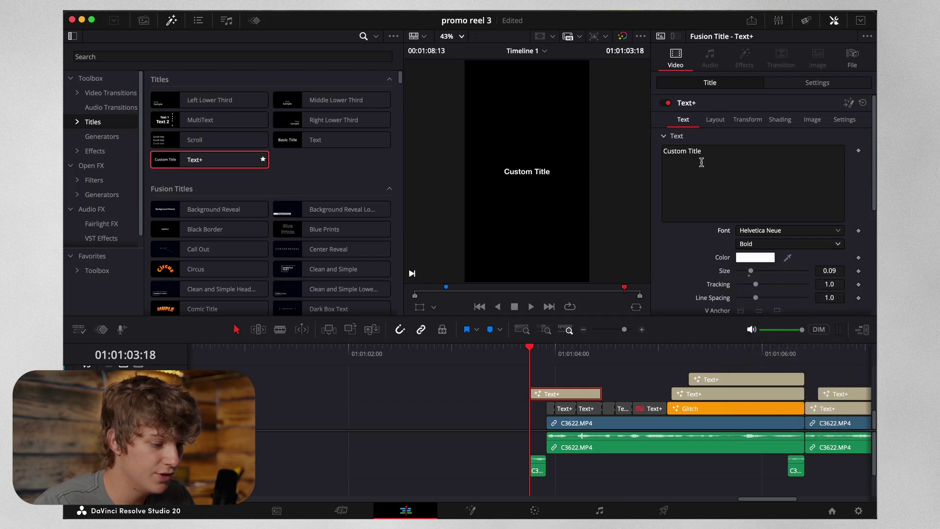
{"action": "left_click_drag", "start_coordinate": [752, 273], "coordinate": [760, 276]}
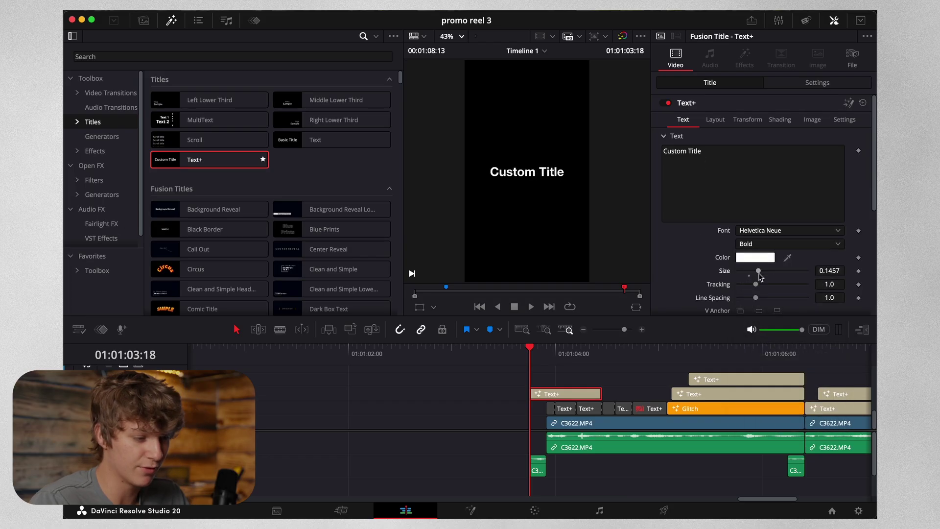
Align the title clip with the C3622.MP4 clip, extend it across the captions, and save.
{"action": "left_click", "coordinate": [583, 330]}
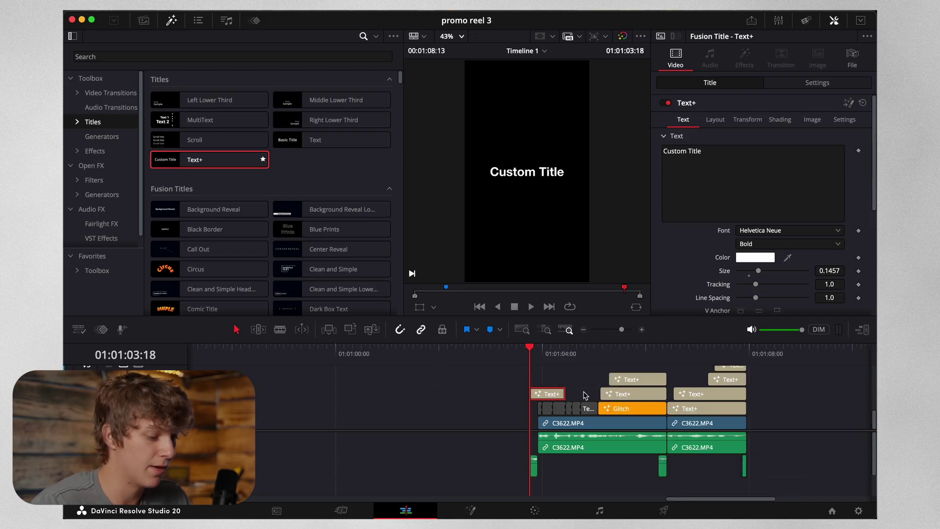
{"action": "left_click_drag", "start_coordinate": [554, 401], "coordinate": [561, 402]}
{"action": "left_click", "coordinate": [545, 356]}
{"action": "left_click", "coordinate": [641, 331]}
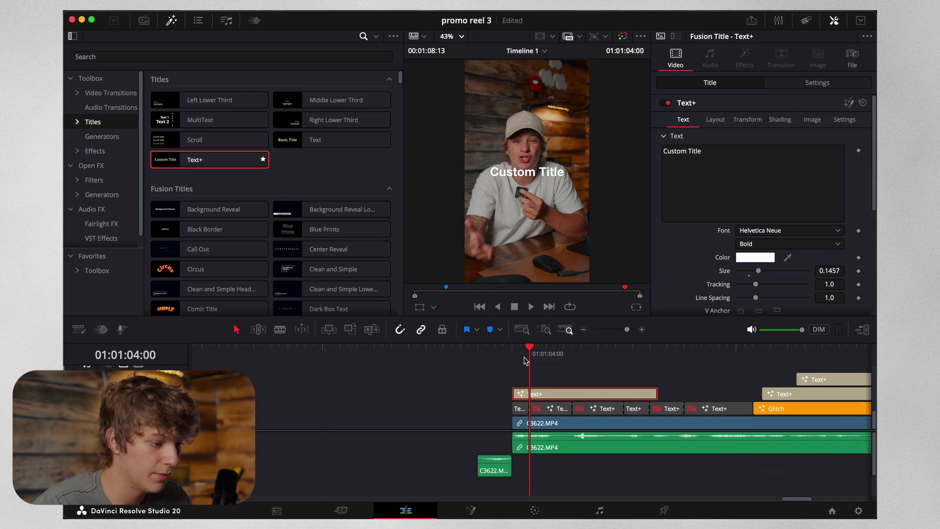
{"action": "key", "text": "Up"}
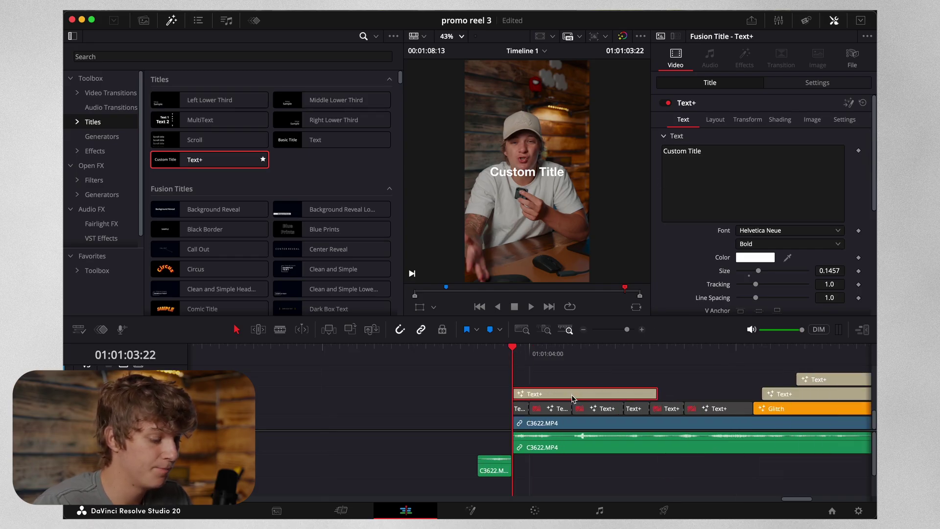
{"action": "left_click_drag", "start_coordinate": [659, 392], "coordinate": [751, 391]}
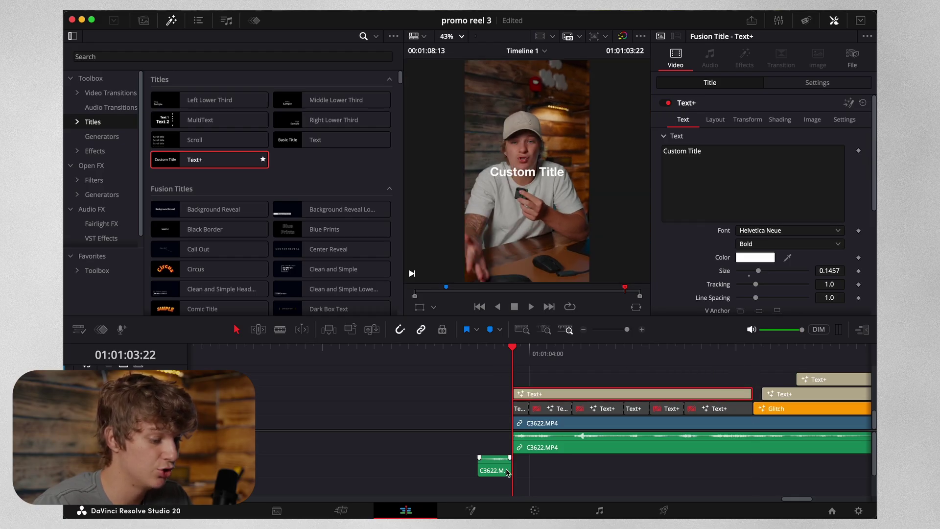
{"action": "key", "text": "super+s"}
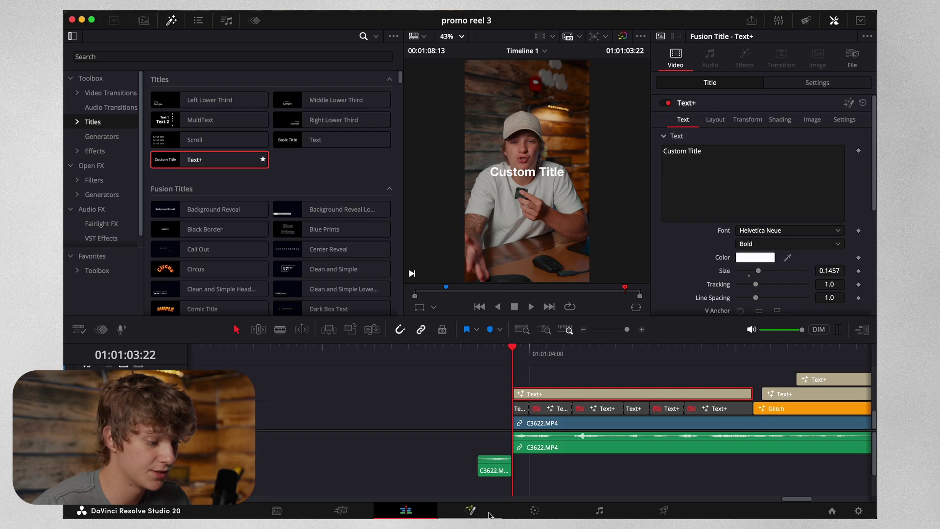
In Fusion, insert a Gaussian Blur after Template and lower its strength to 0.213.
{"action": "key", "text": "shift+5"}
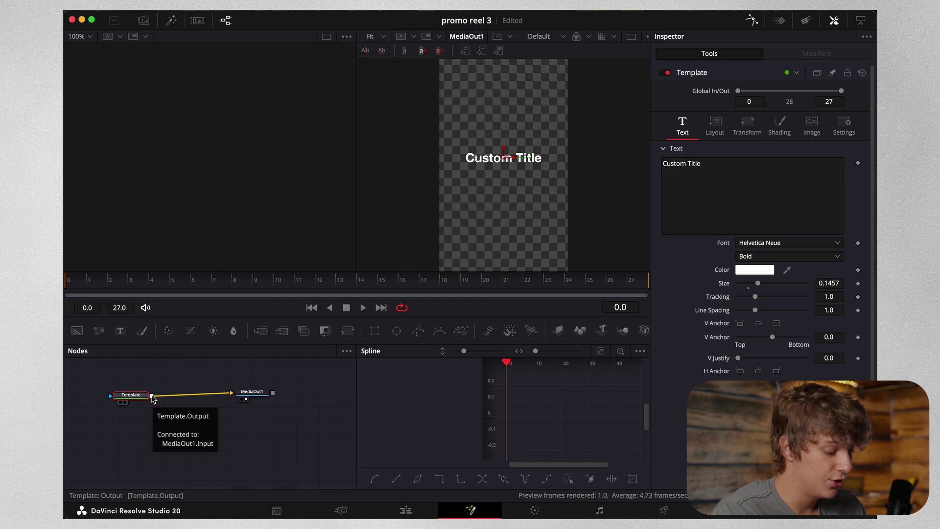
{"action": "key", "text": "shift+space"}
{"action": "type", "text": "g"}
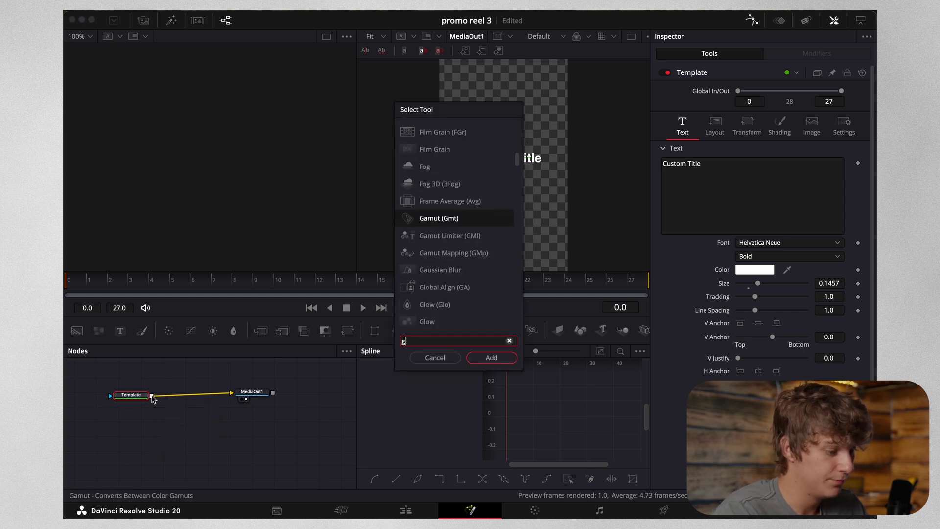
{"action": "type", "text": "a"}
{"action": "key", "text": "Up"}
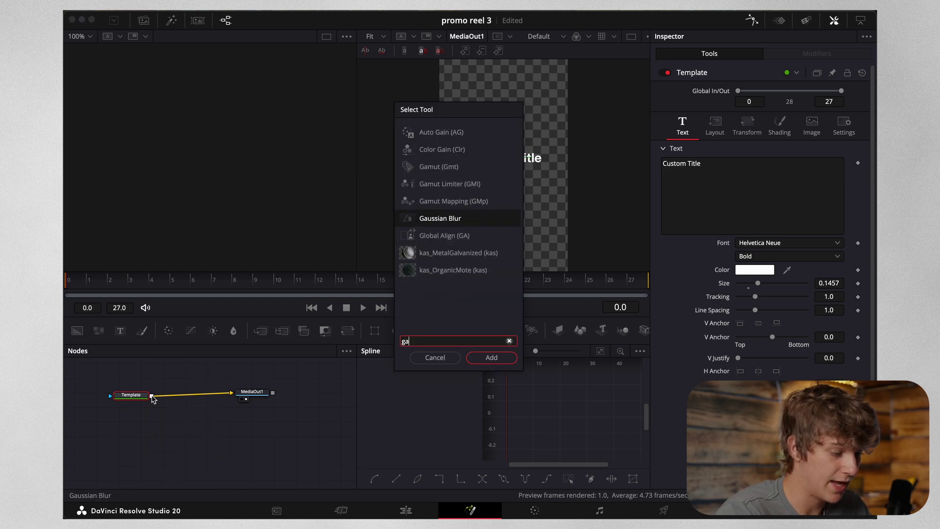
{"action": "key", "text": "Return"}
{"action": "left_click_drag", "start_coordinate": [764, 120], "coordinate": [753, 121]}
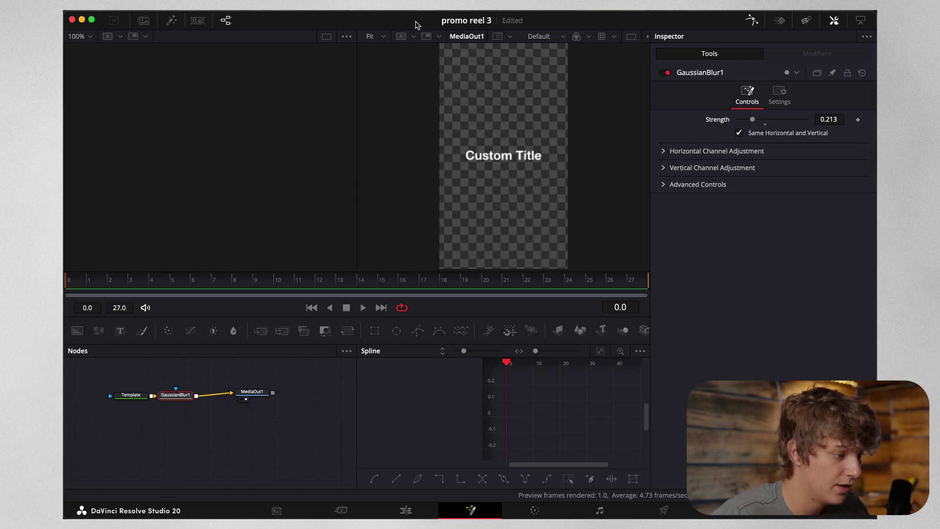
View the title at 200% in the viewer, then return to Fit.
{"action": "left_click", "coordinate": [384, 37]}
{"action": "left_click", "coordinate": [379, 100]}
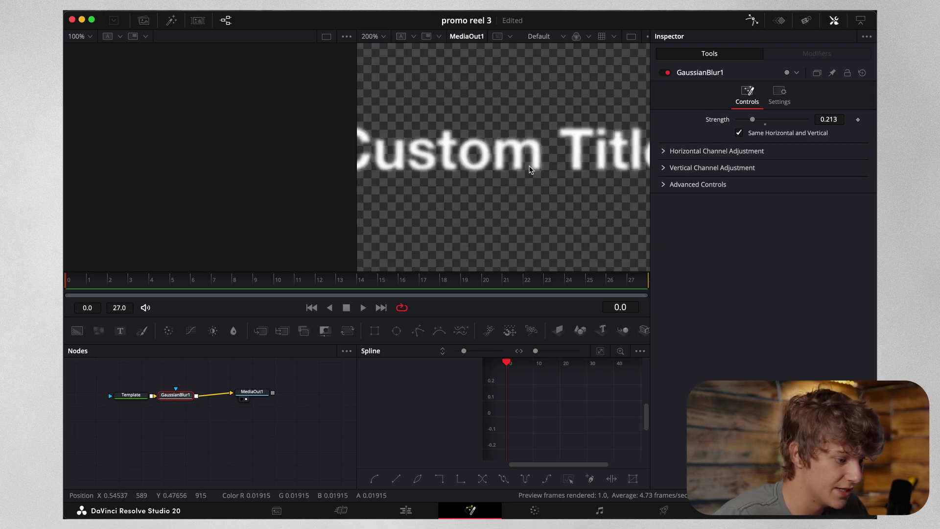
{"action": "left_click", "coordinate": [385, 37]}
{"action": "left_click", "coordinate": [376, 51]}
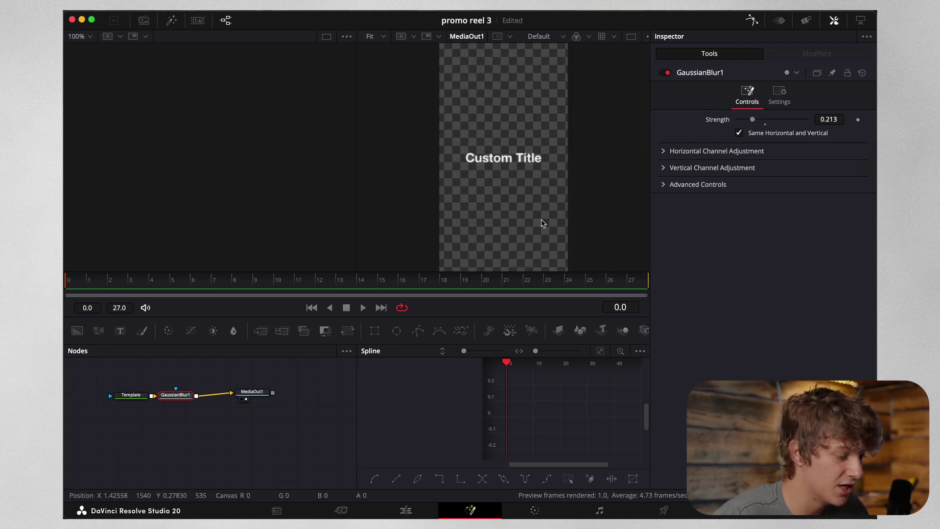
Mask the blur with an ellipse: width 0.287, angle 39.7, centre shifted right, soft edge 0.0819.
{"action": "left_click", "coordinate": [397, 331]}
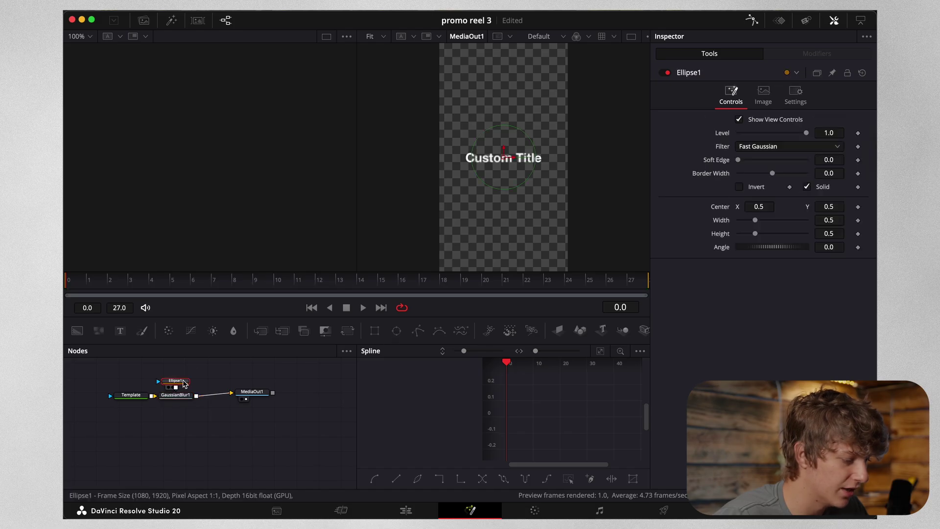
{"action": "left_click_drag", "start_coordinate": [471, 150], "coordinate": [486, 150]}
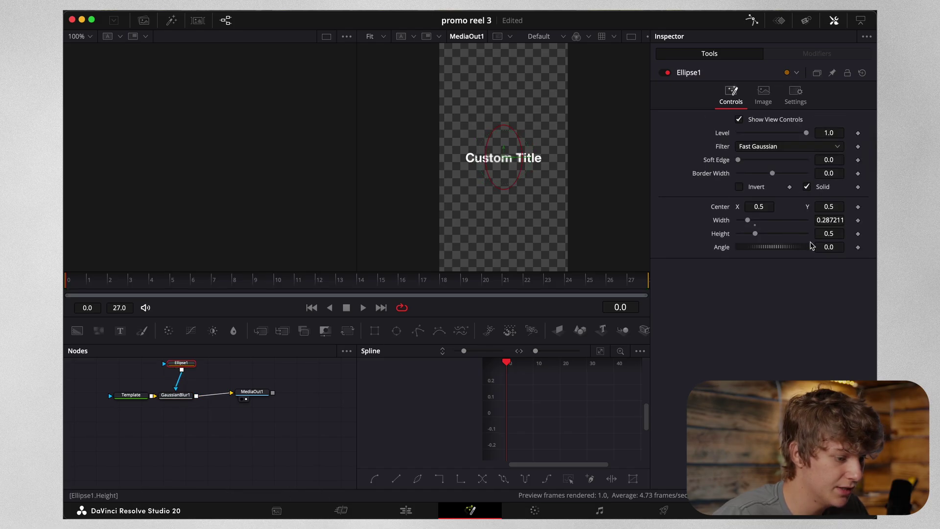
{"action": "left_click_drag", "start_coordinate": [828, 247], "coordinate": [851, 247]}
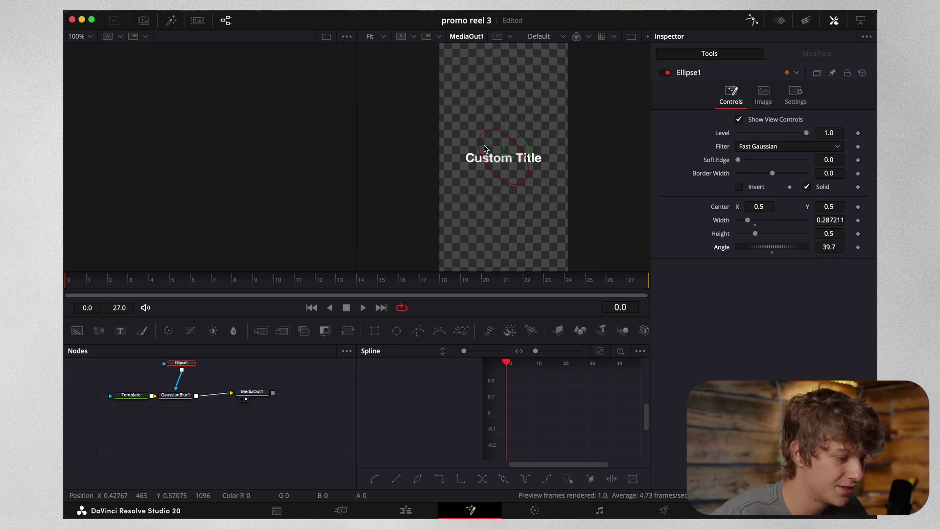
{"action": "left_click_drag", "start_coordinate": [503, 157], "coordinate": [547, 155]}
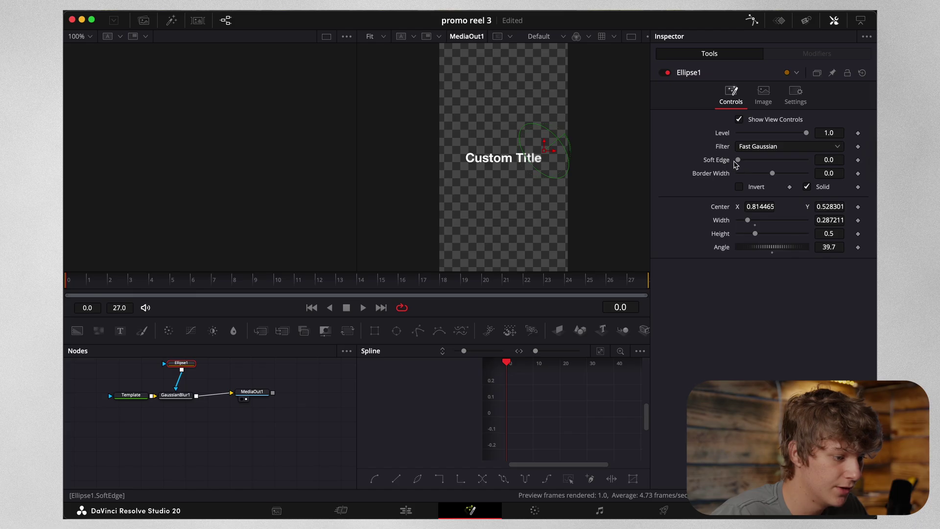
{"action": "left_click", "coordinate": [405, 510]}
Preview the word captions and re-enable the Just and Don't caption clips.
{"action": "scroll", "coordinate": [548, 179], "scroll_direction": "up", "scroll_amount": 5}
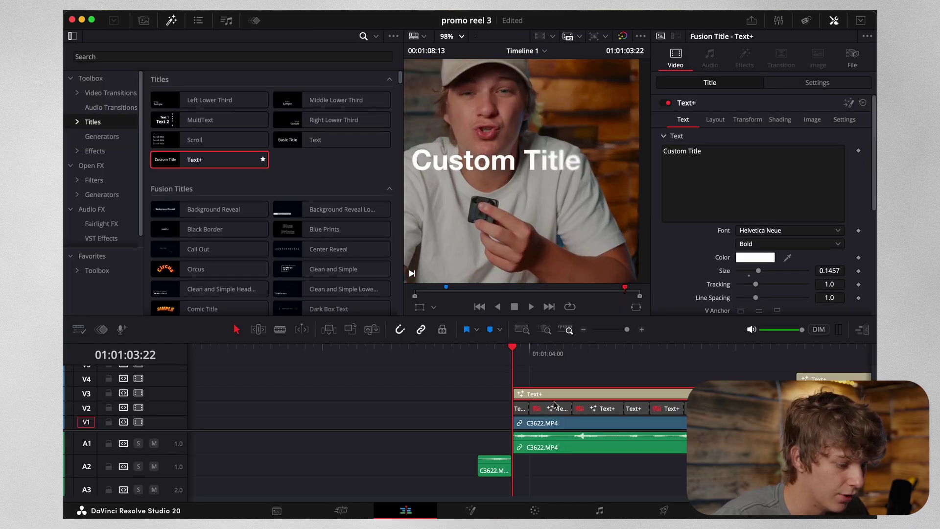
{"action": "left_click", "coordinate": [520, 409]}
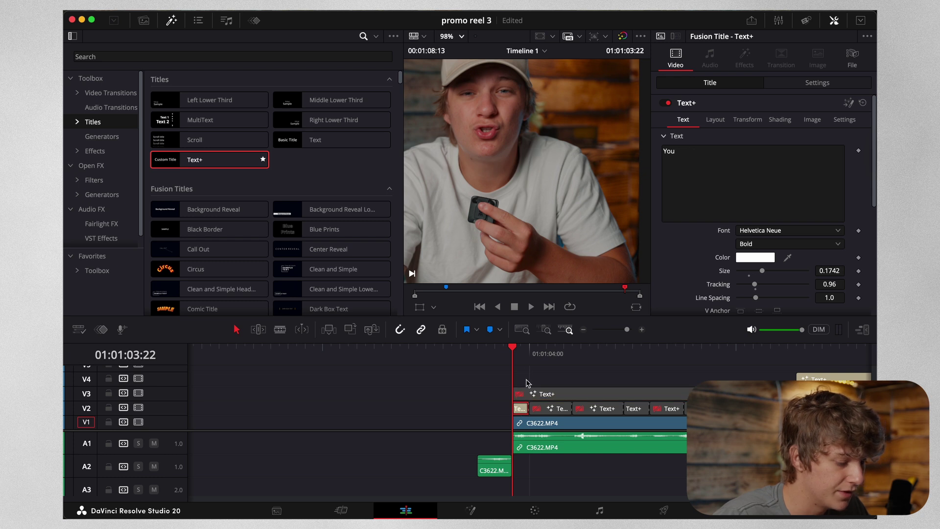
{"action": "key", "text": "space"}
{"action": "left_click", "coordinate": [547, 411]}
{"action": "key", "text": "d"}
{"action": "left_click", "coordinate": [598, 410]}
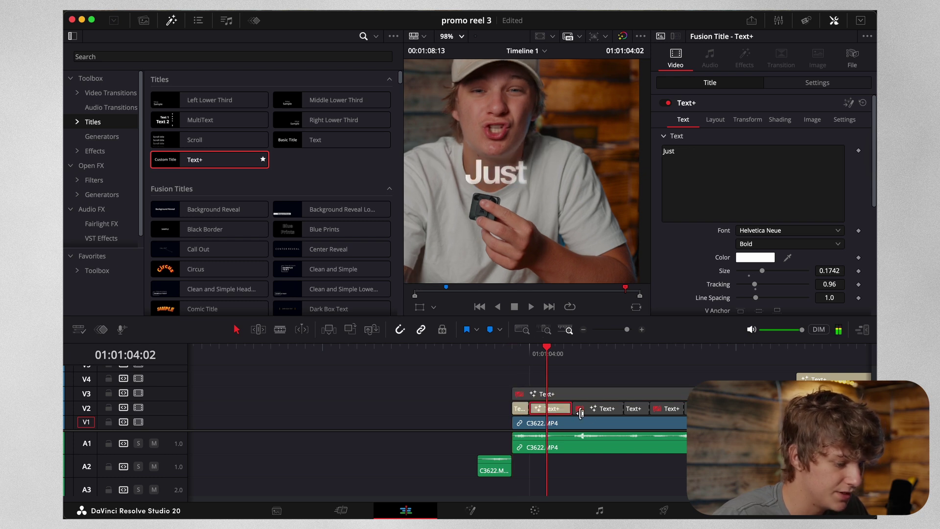
{"action": "key", "text": "d"}
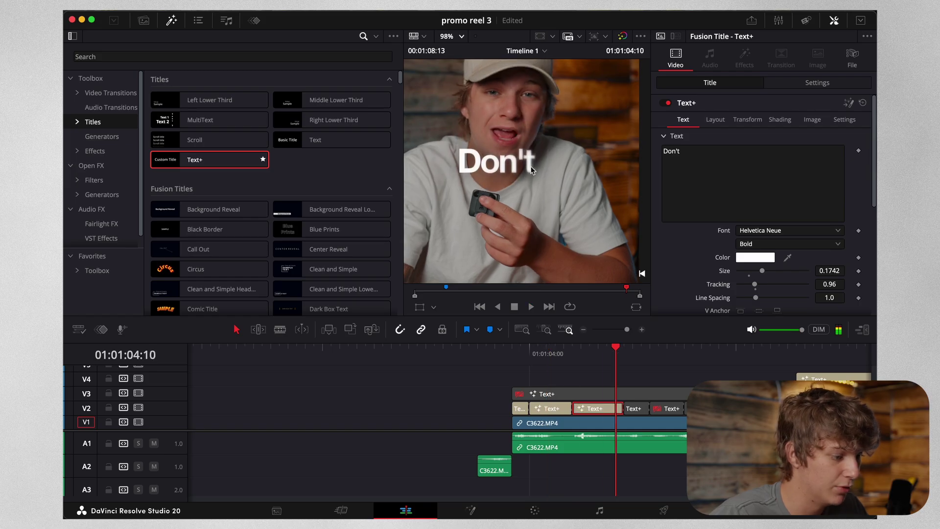
Disable the word captions on V2 and re-enable Custom Title, parking at its start.
{"action": "left_click_drag", "start_coordinate": [563, 396], "coordinate": [562, 396]}
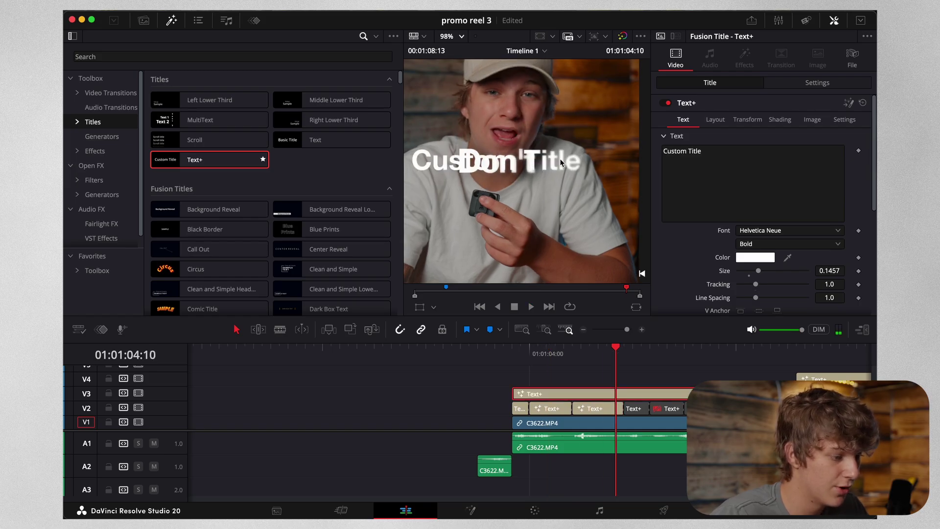
{"action": "key", "text": "d"}
{"action": "left_click", "coordinate": [589, 411]}
{"action": "key", "text": "d"}
{"action": "left_click", "coordinate": [560, 410]}
{"action": "key", "text": "d"}
{"action": "left_click", "coordinate": [520, 409]}
{"action": "key", "text": "d"}
{"action": "left_click", "coordinate": [520, 396]}
{"action": "key", "text": "d"}
{"action": "left_click_drag", "start_coordinate": [518, 351], "coordinate": [509, 341]}
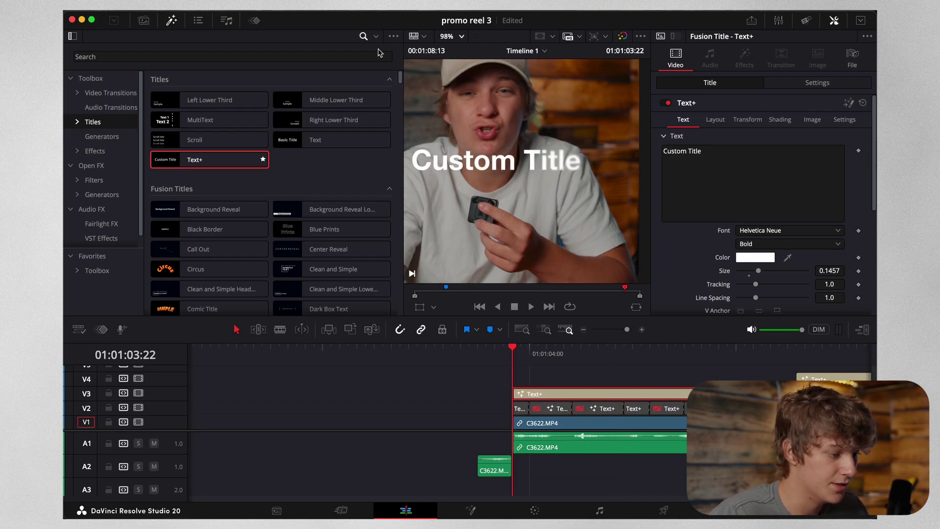
Fit the vertical frame in the viewer and preview Custom Title alone over the video.
{"action": "left_click", "coordinate": [461, 37]}
{"action": "left_click", "coordinate": [448, 53]}
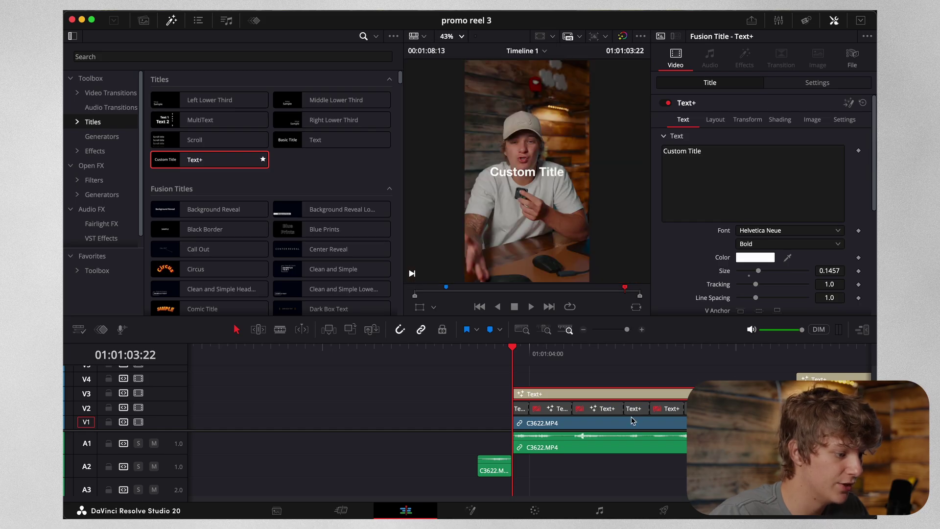
{"action": "left_click", "coordinate": [524, 410]}
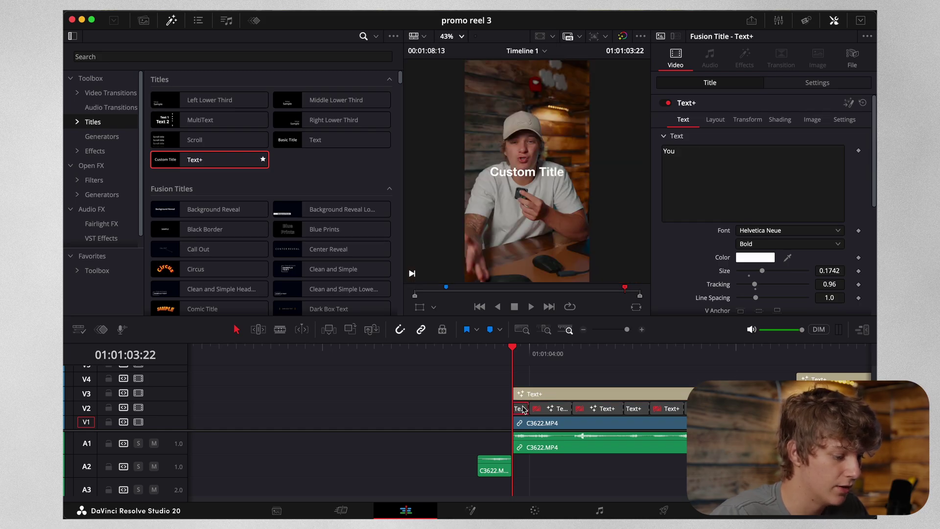
{"action": "key", "text": "space"}
{"action": "key", "text": "space"}
{"action": "left_click", "coordinate": [531, 393]}
In Fusion, insert a Transform node after GaussianBlur1.
{"action": "left_click", "coordinate": [481, 514]}
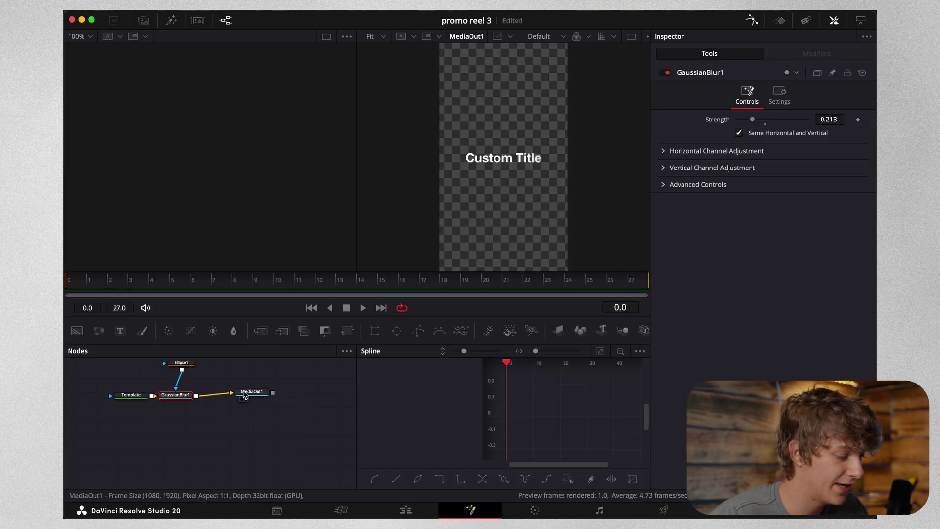
{"action": "left_click", "coordinate": [293, 392]}
{"action": "left_click", "coordinate": [185, 395]}
{"action": "key", "text": "shift+space"}
{"action": "type", "text": "transform"}
{"action": "key", "text": "Return"}
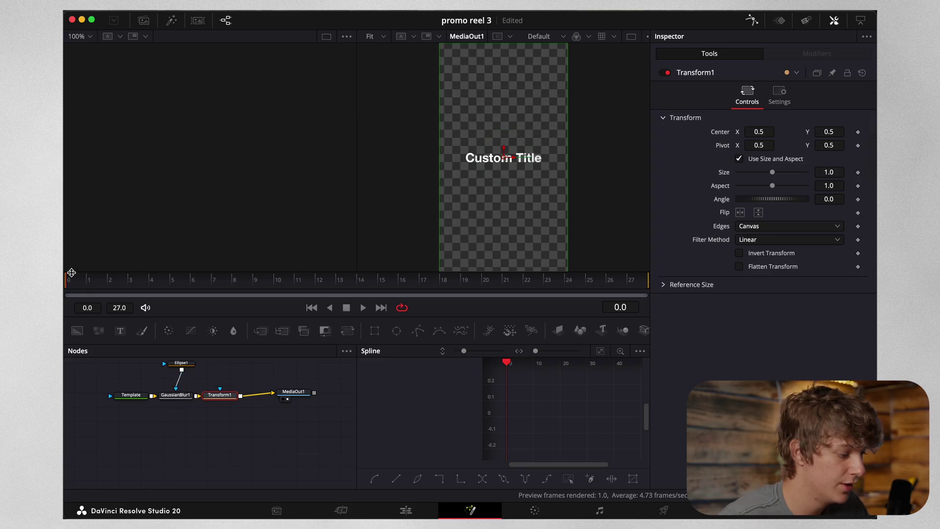
Lower Transform1's Center Y to about 0.38 and keyframe the starting position.
{"action": "left_click_drag", "start_coordinate": [835, 132], "coordinate": [804, 132]}
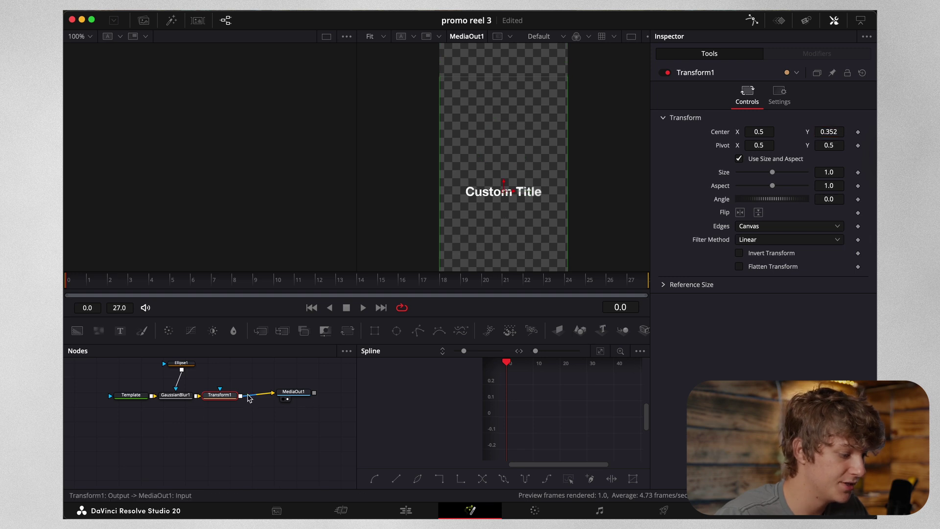
{"action": "left_click_drag", "start_coordinate": [226, 399], "coordinate": [247, 402]}
{"action": "left_click_drag", "start_coordinate": [825, 138], "coordinate": [843, 137]}
{"action": "scroll", "coordinate": [534, 171], "scroll_direction": "down", "scroll_amount": 3}
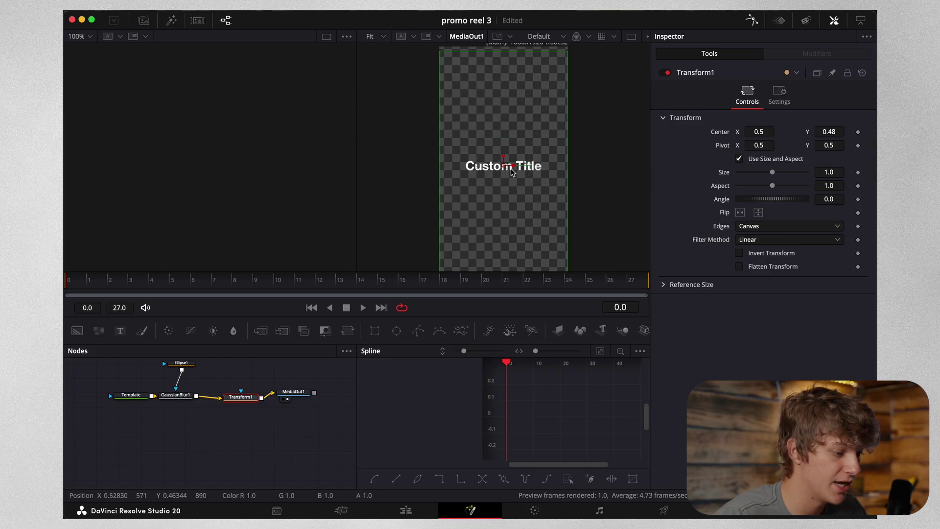
{"action": "mouse_move", "coordinate": [831, 132]}
{"action": "left_mouse_down"}
{"action": "mouse_move", "coordinate": [804, 131]}
{"action": "mouse_move", "coordinate": [821, 132]}
{"action": "left_mouse_up"}
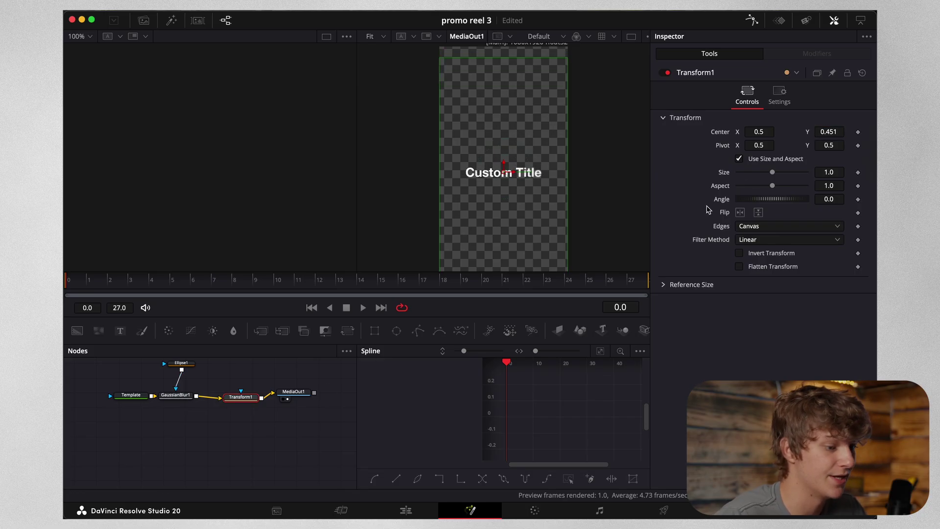
{"action": "left_click_drag", "start_coordinate": [827, 131], "coordinate": [818, 131]}
{"action": "left_click", "coordinate": [857, 132]}
Keyframe Center Y at 0.5 on frame 22 and enable 360° motion blur.
{"action": "left_click_drag", "start_coordinate": [168, 286], "coordinate": [488, 286]}
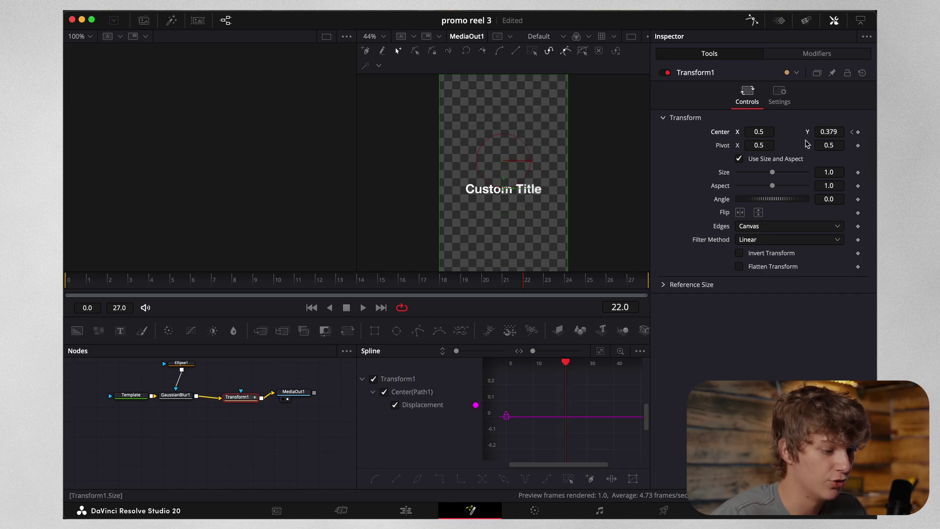
{"action": "type", "text": "0.5"}
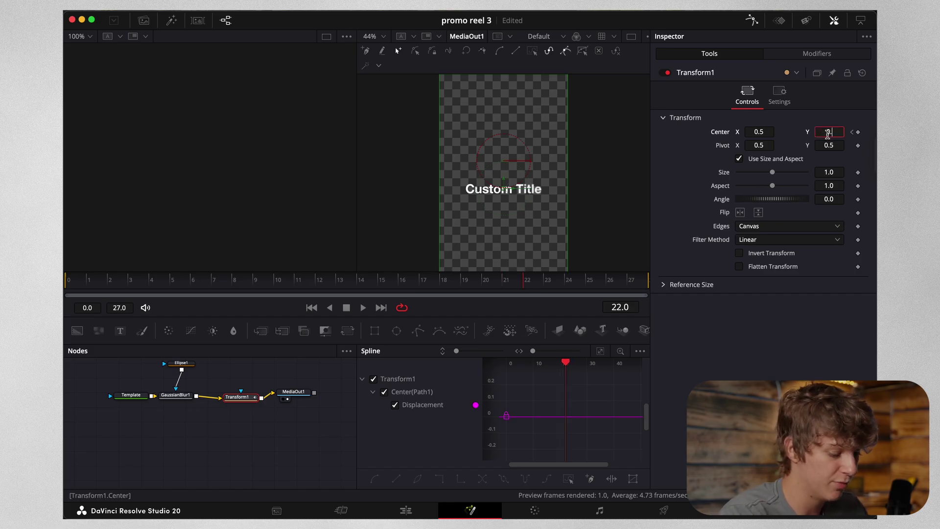
{"action": "key", "text": "Tab"}
{"action": "left_click", "coordinate": [778, 93]}
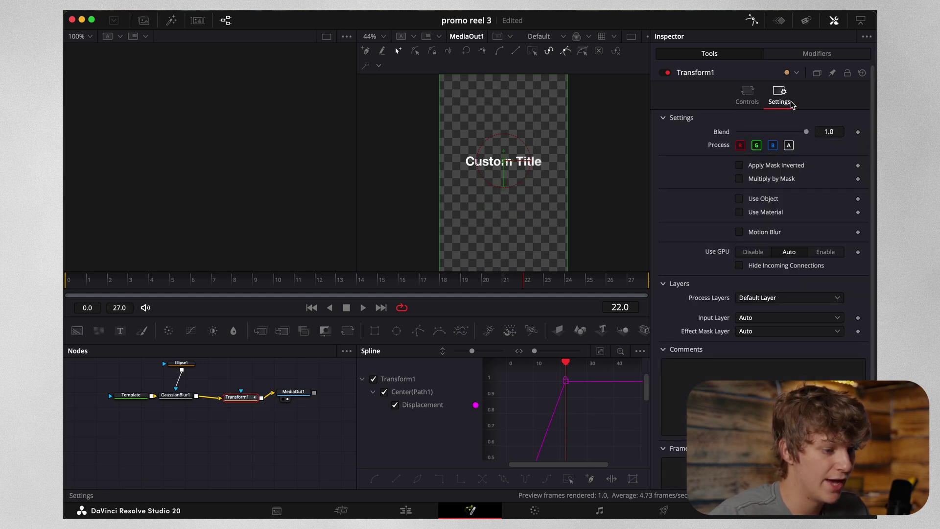
{"action": "left_click", "coordinate": [739, 233]}
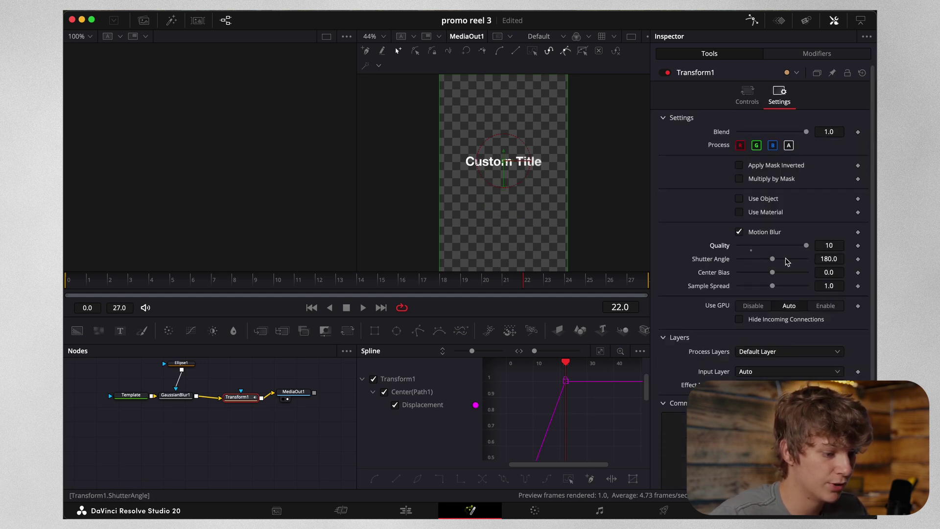
Apply an Out Cubic ease to both position keyframes and play the animation.
{"action": "left_click", "coordinate": [600, 351]}
{"action": "right_click", "coordinate": [607, 422]}
{"action": "left_click", "coordinate": [591, 431]}
{"action": "key", "text": "super+a"}
{"action": "right_click", "coordinate": [592, 430]}
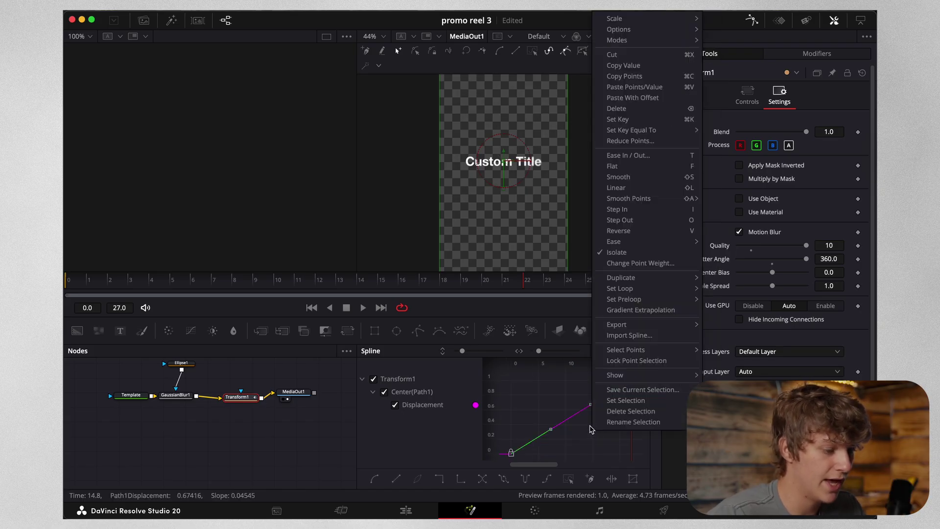
{"action": "mouse_move", "coordinate": [617, 242]}
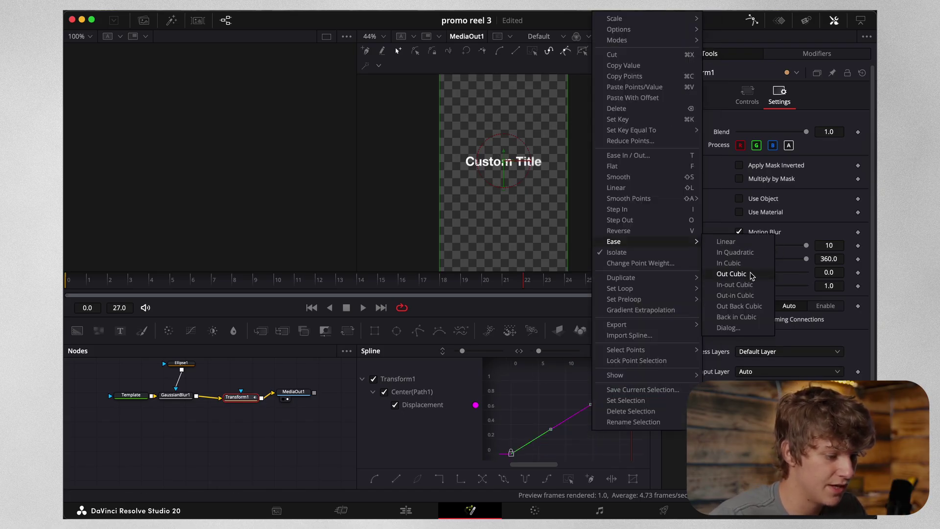
{"action": "left_click", "coordinate": [738, 273]}
{"action": "key", "text": "space"}
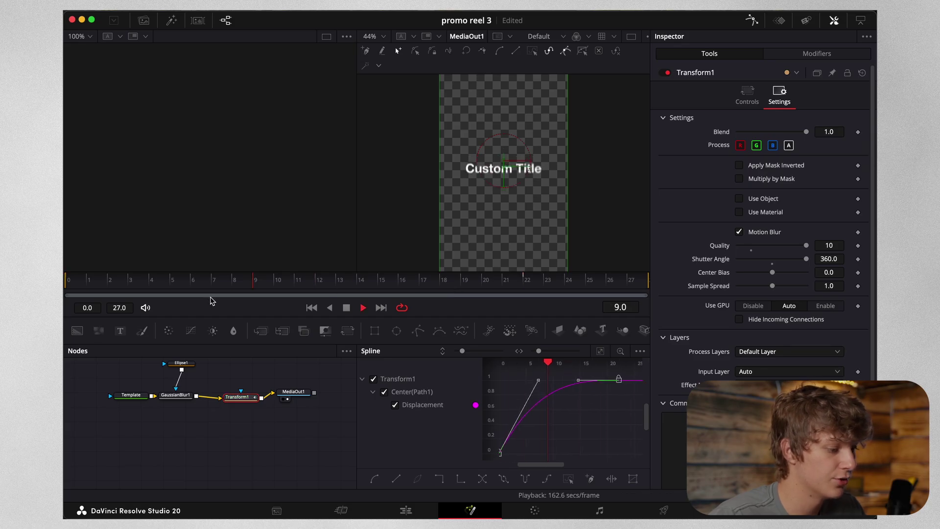
{"action": "key", "text": "space"}
Keyframe the title's opacity at 0.0 at 01:01:03:22 and preview the fade-in.
{"action": "left_click", "coordinate": [406, 510]}
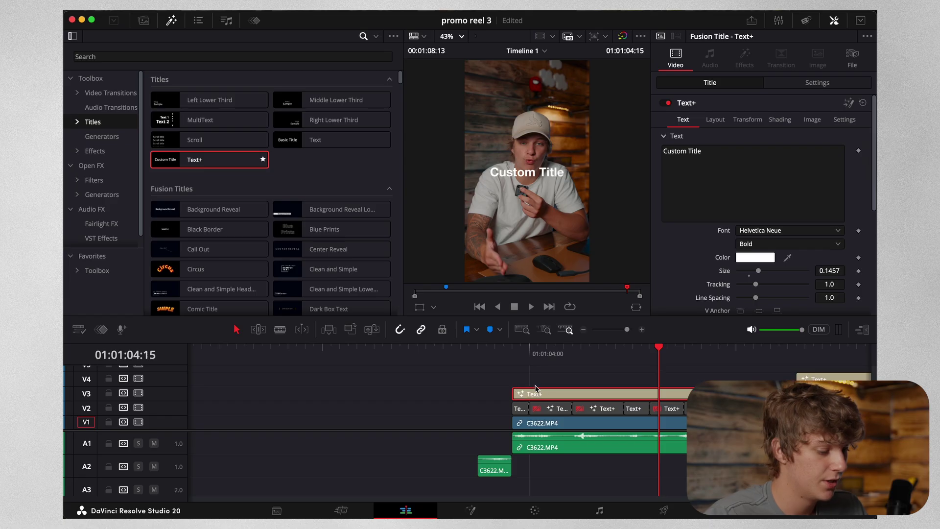
{"action": "scroll", "coordinate": [543, 385], "scroll_direction": "down", "scroll_amount": 1}
{"action": "scroll", "coordinate": [544, 388], "scroll_direction": "up", "scroll_amount": 1}
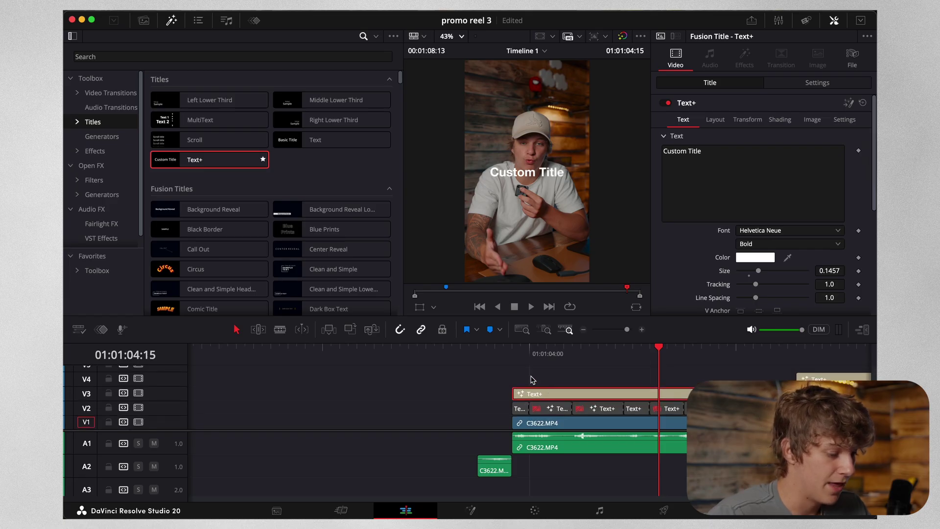
{"action": "left_click", "coordinate": [513, 350]}
{"action": "left_click", "coordinate": [783, 120]}
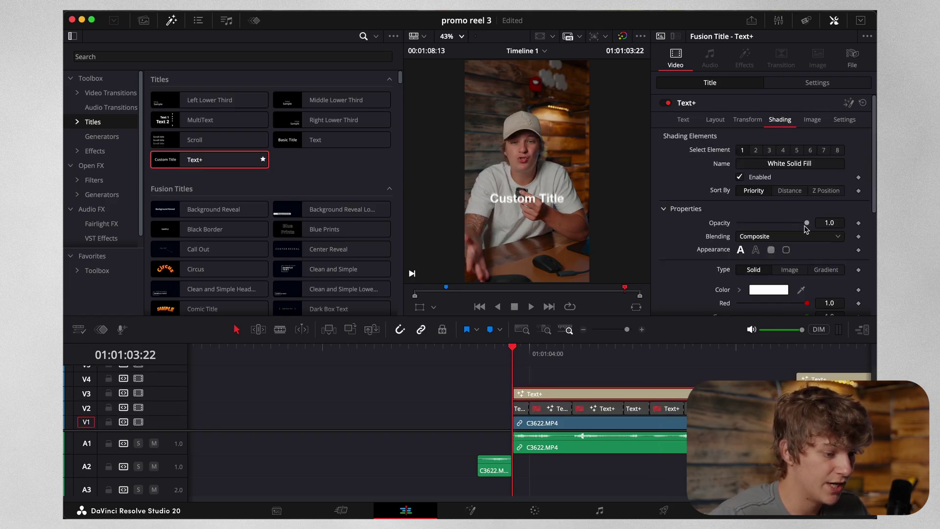
{"action": "left_click_drag", "start_coordinate": [803, 224], "coordinate": [663, 229]}
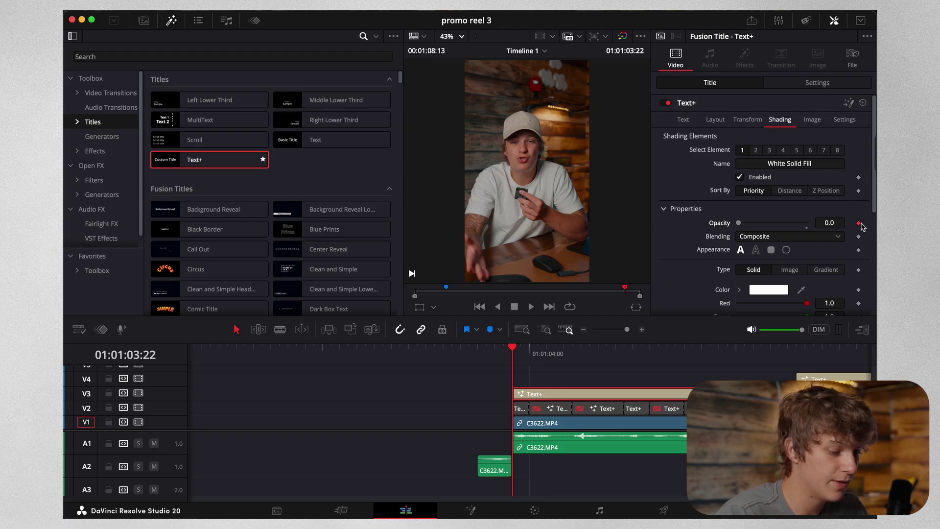
{"action": "key", "text": "space"}
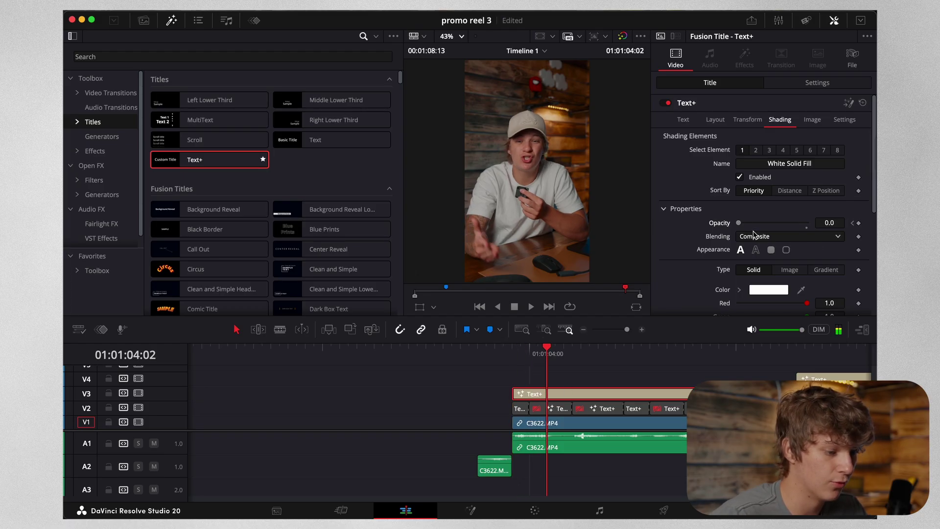
{"action": "left_click", "coordinate": [512, 351]}
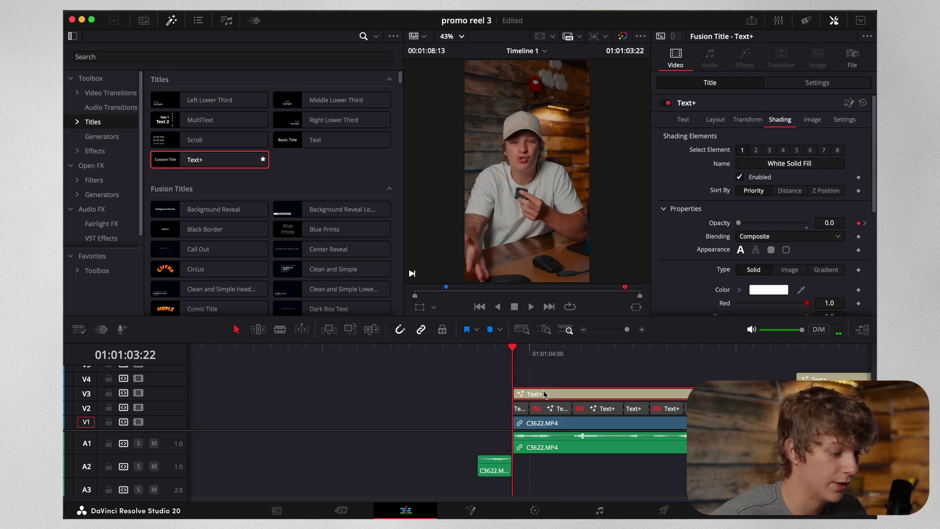
{"action": "key", "text": "space"}
{"action": "key", "text": "super+b"}
{"action": "left_click", "coordinate": [571, 350]}
{"action": "left_click", "coordinate": [601, 394]}
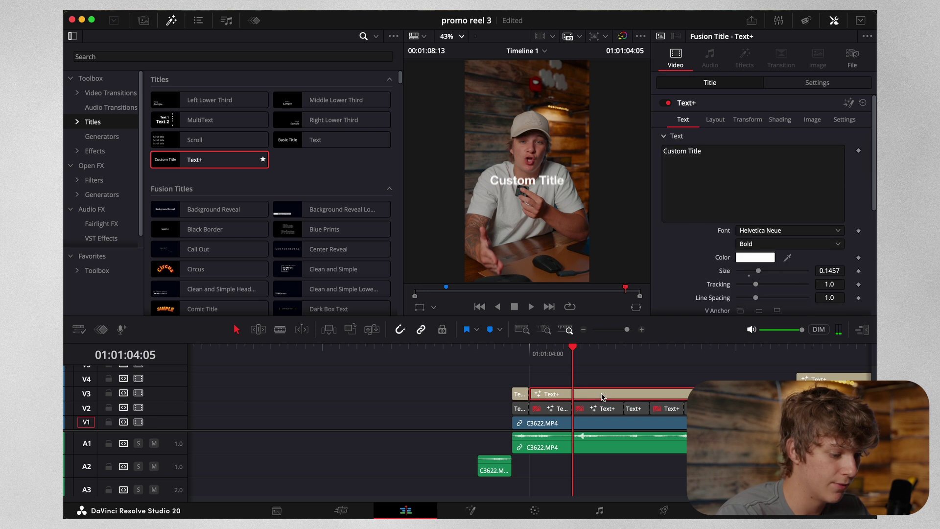
{"action": "key", "text": "BackSpace"}
{"action": "key", "text": "super+z"}
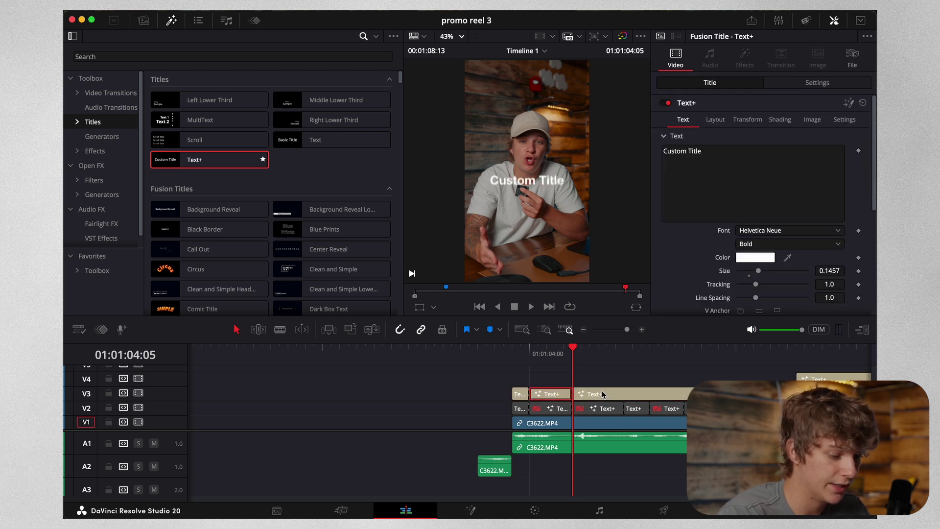
{"action": "left_click", "coordinate": [624, 352]}
{"action": "left_click", "coordinate": [639, 390]}
{"action": "key", "text": "super+b"}
{"action": "left_click", "coordinate": [650, 349]}
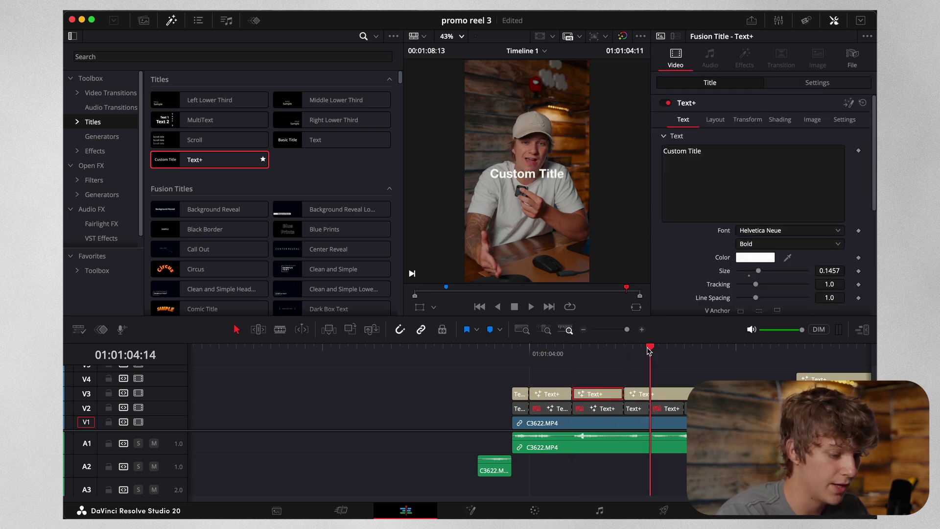
{"action": "left_click", "coordinate": [674, 396]}
{"action": "key", "text": "super+b"}
{"action": "left_click", "coordinate": [685, 350]}
{"action": "key", "text": "super+b"}
{"action": "left_click", "coordinate": [516, 360]}
{"action": "left_click", "coordinate": [520, 394]}
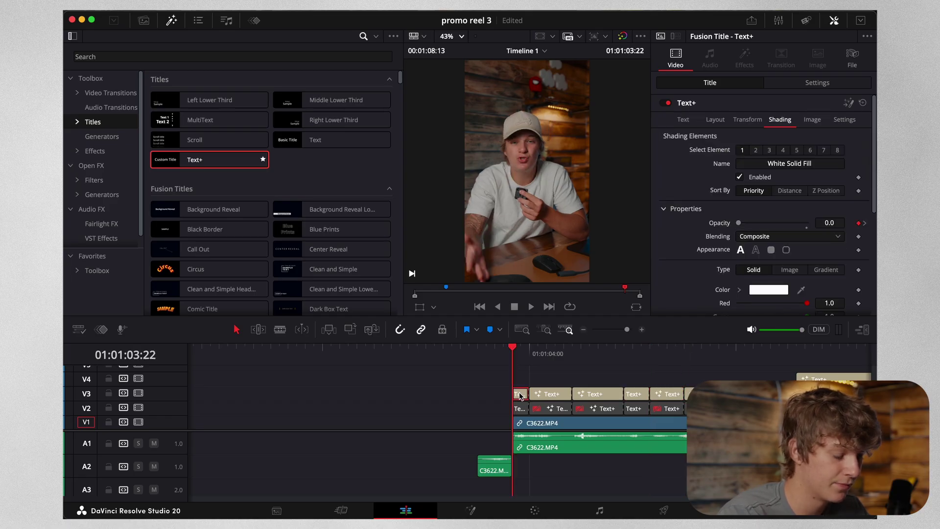
{"action": "left_click", "coordinate": [522, 408]}
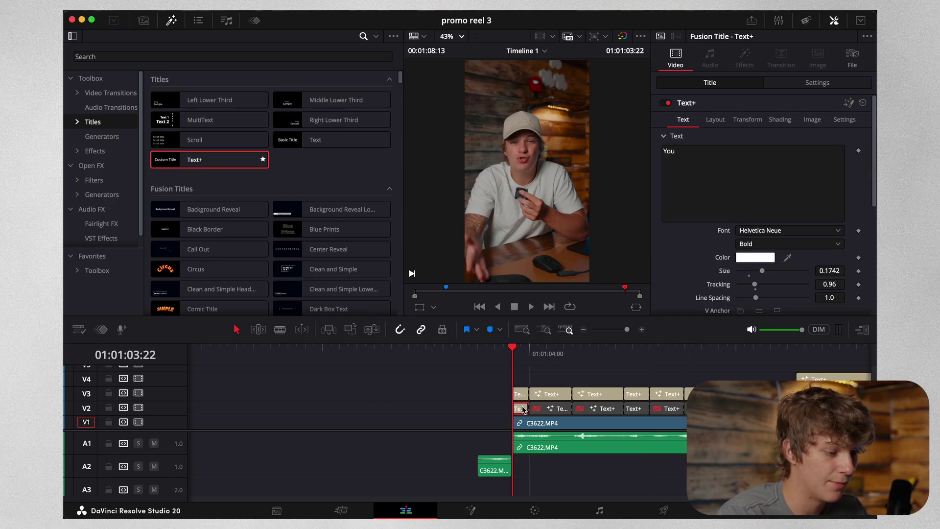
{"action": "left_click", "coordinate": [521, 394]}
{"action": "left_click", "coordinate": [683, 120]}
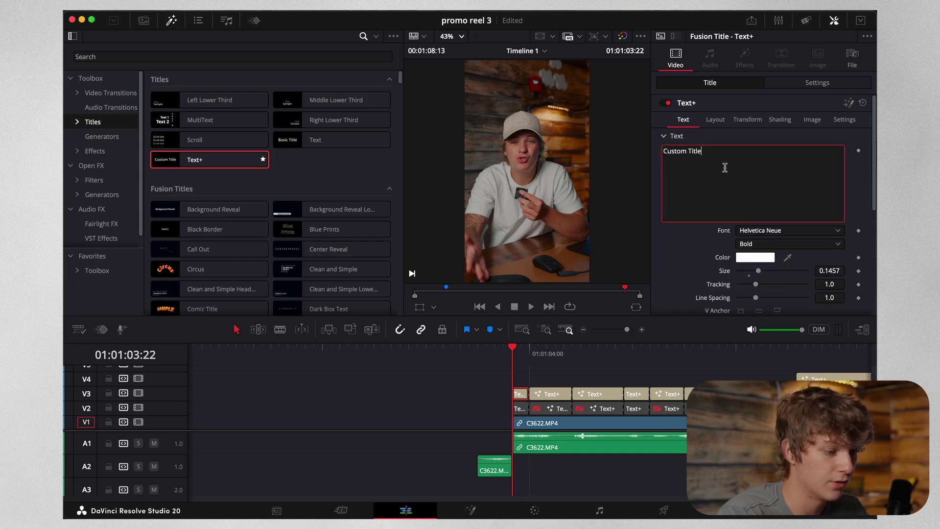
{"action": "key", "text": "ctrl+a"}
{"action": "type", "text": "You"}
{"action": "left_click", "coordinate": [537, 375]}
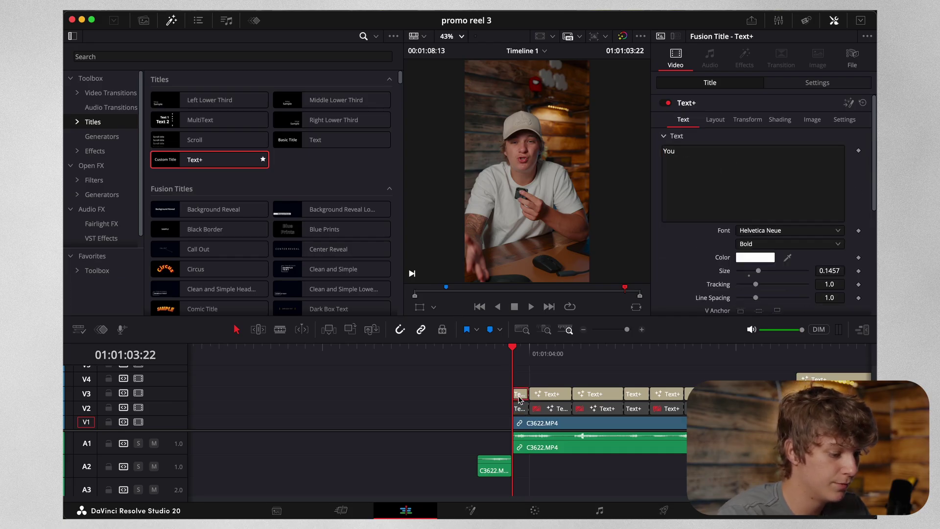
{"action": "left_click", "coordinate": [559, 399]}
{"action": "left_click", "coordinate": [724, 180]}
{"action": "key", "text": "ctrl+a"}
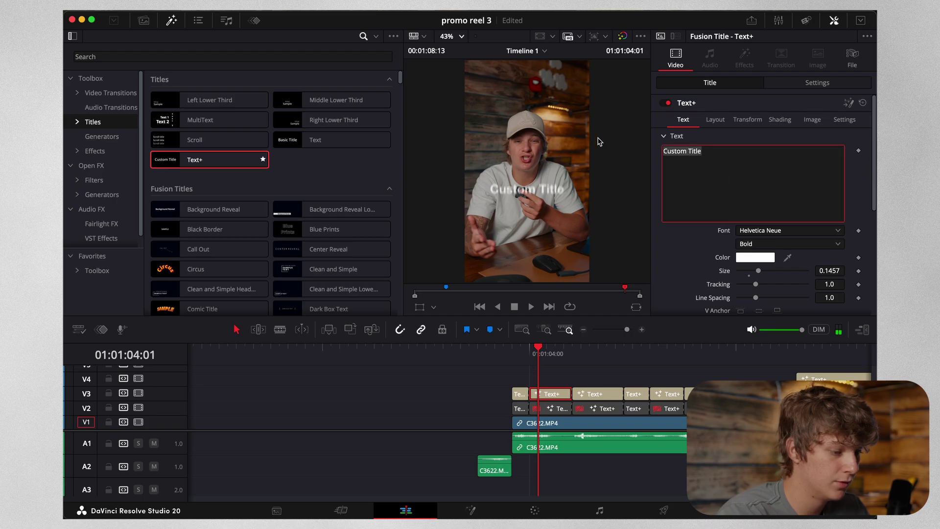
{"action": "type", "text": "Just"}
{"action": "left_click", "coordinate": [590, 399]}
{"action": "key", "text": "space"}
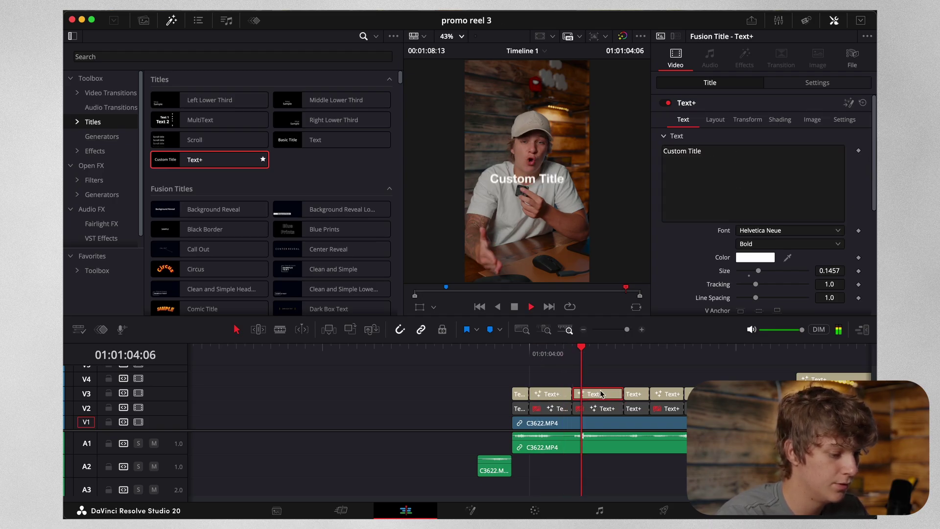
{"action": "left_click", "coordinate": [749, 160]}
{"action": "key", "text": "ctrl+a"}
{"action": "type", "text": "Don't"}
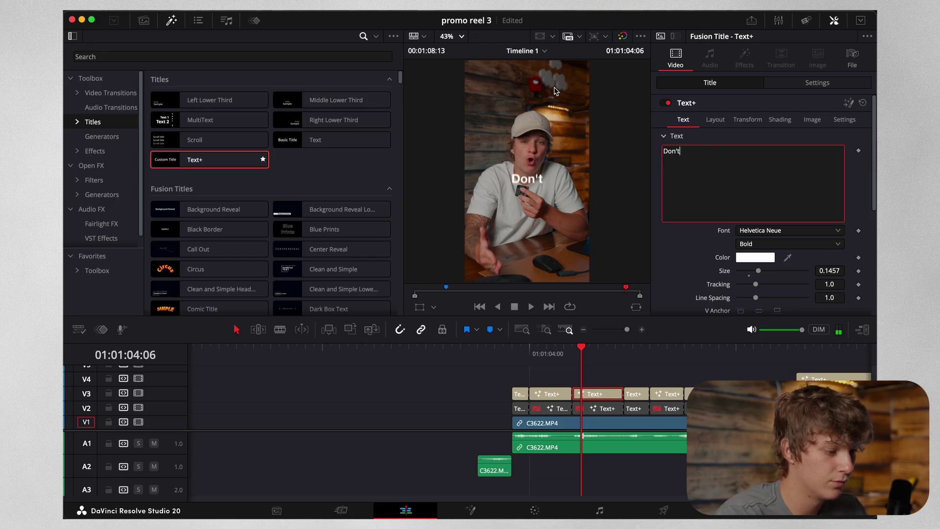
{"action": "left_click", "coordinate": [605, 396]}
{"action": "key", "text": "space"}
{"action": "left_click", "coordinate": [639, 395]}
{"action": "key", "text": "space"}
{"action": "left_click", "coordinate": [741, 209]}
{"action": "key", "text": "ctrl+a"}
{"action": "type", "text": "Have"}
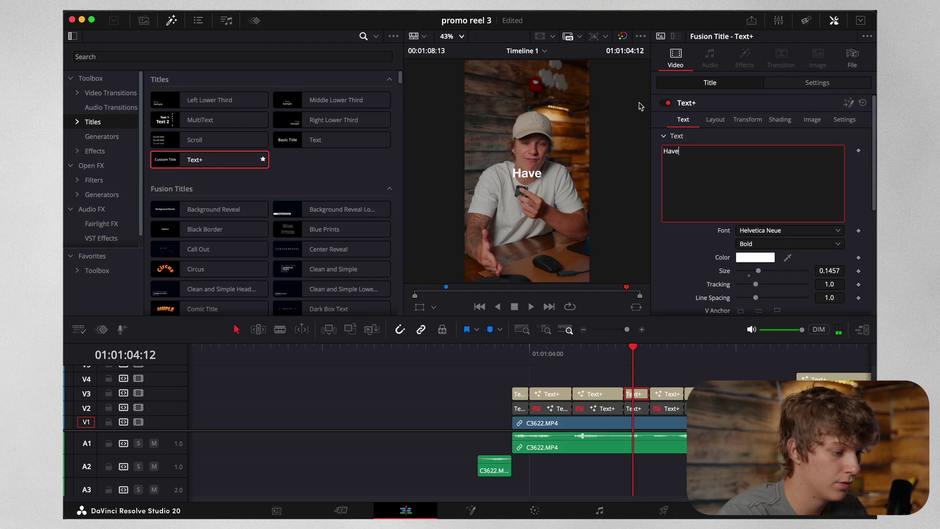
{"action": "left_click", "coordinate": [666, 394]}
{"action": "left_click", "coordinate": [728, 188]}
{"action": "key", "text": "ctrl+a"}
{"action": "type", "text": "The"}
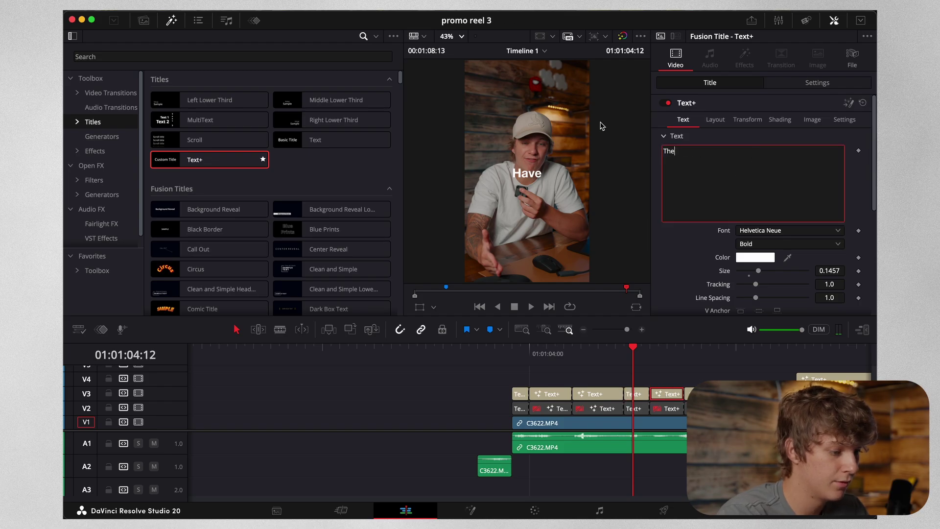
{"action": "key", "text": "Escape"}
{"action": "key", "text": "Right"}
{"action": "key", "text": "Right"}
{"action": "key", "text": "Right"}
{"action": "key", "text": "Right"}
{"action": "key", "text": "Right"}
{"action": "key", "text": "Right"}
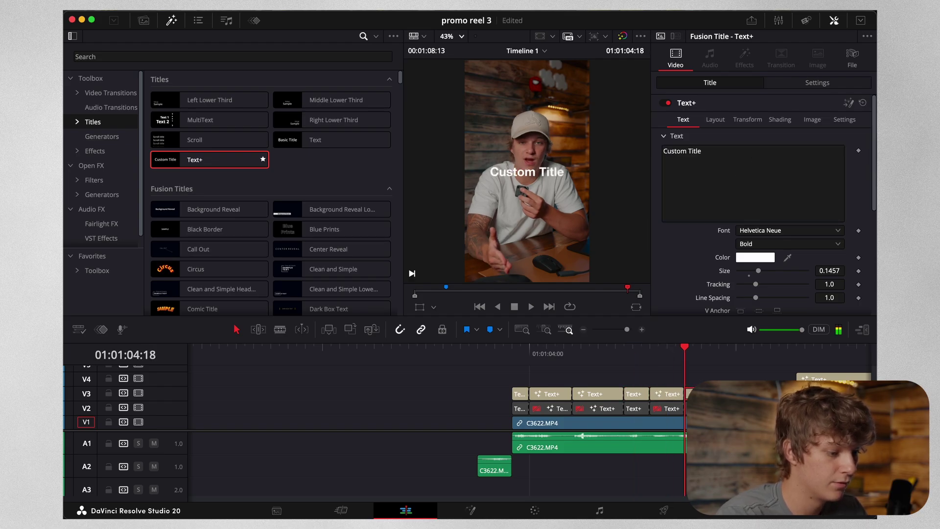
{"action": "left_click", "coordinate": [752, 173]}
{"action": "key", "text": "ctrl+a"}
{"action": "type", "text": "Right"}
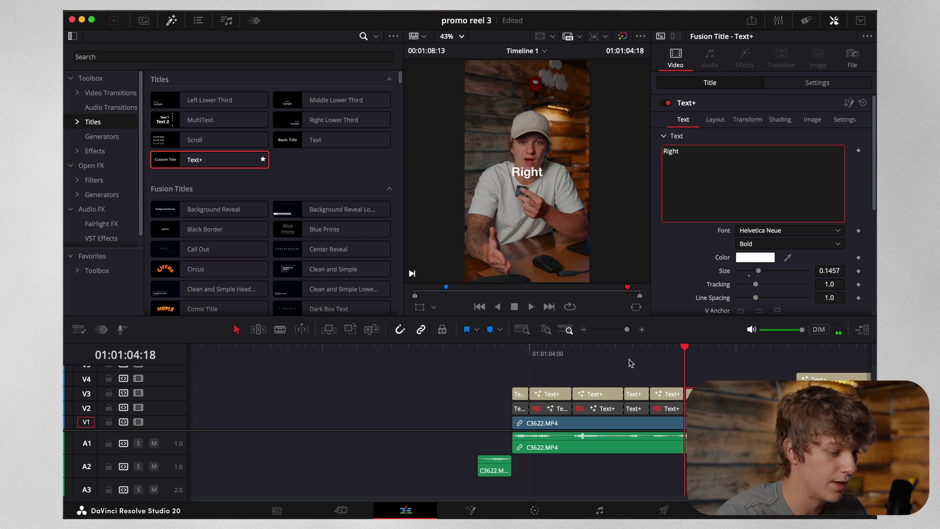
{"action": "left_click", "coordinate": [521, 352]}
{"action": "key", "text": "space"}
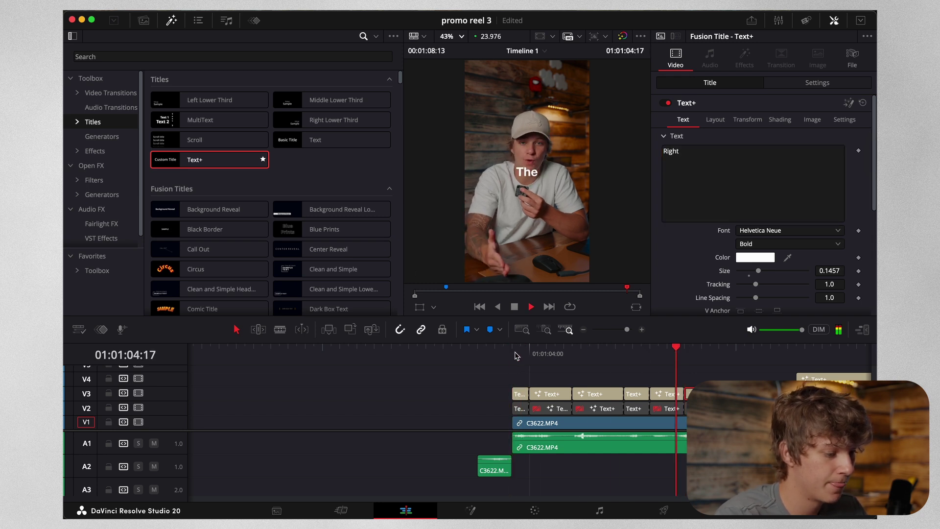
{"action": "left_click", "coordinate": [514, 354]}
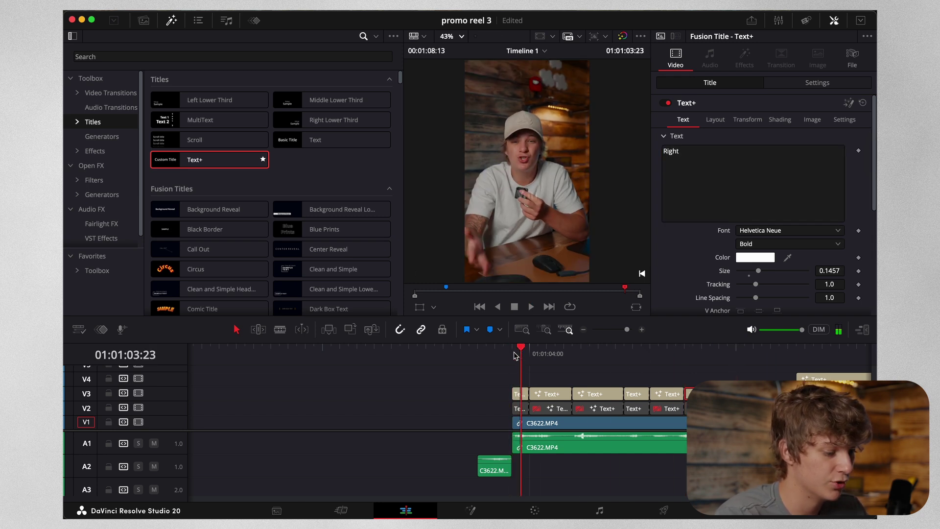
{"action": "key", "text": "space"}
{"action": "left_click", "coordinate": [513, 355]}
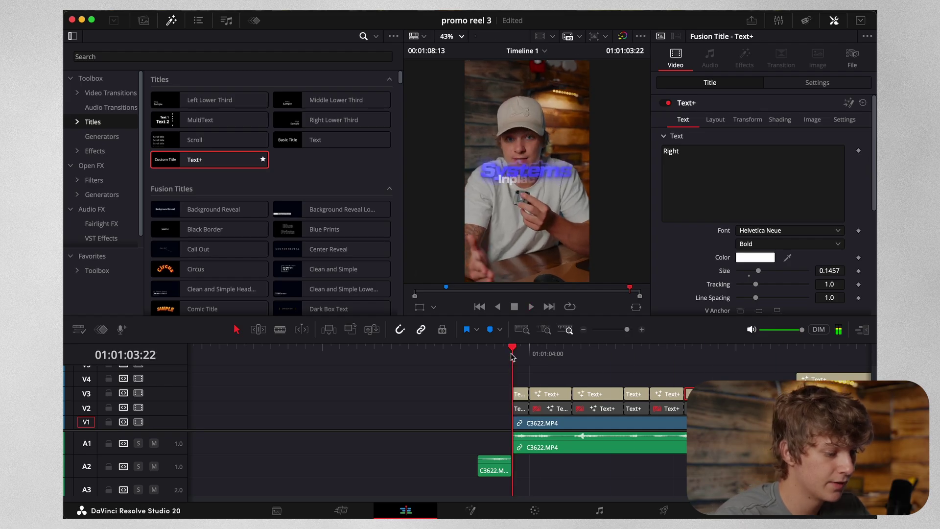
{"action": "left_click", "coordinate": [586, 331]}
{"action": "scroll", "coordinate": [583, 410], "scroll_direction": "up", "scroll_amount": 3}
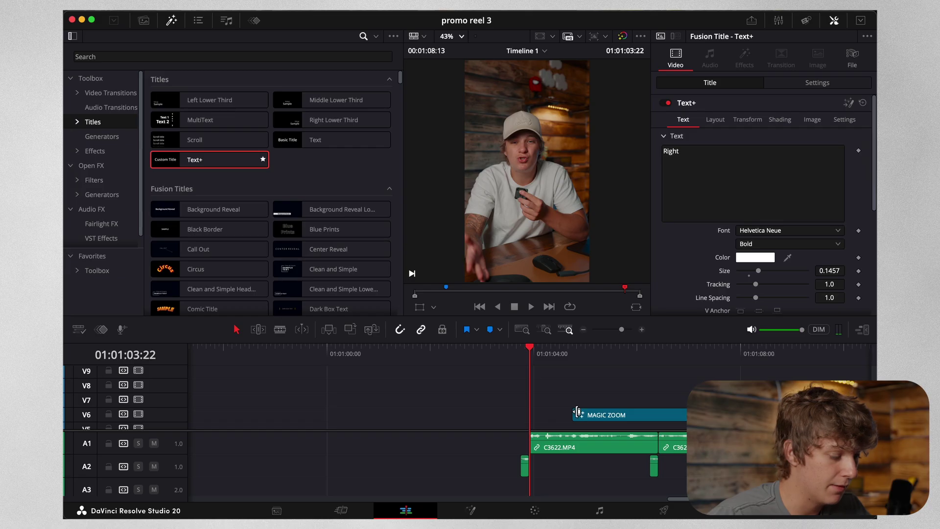
Add the Partial Blur title from the Media Pool's motiontext Text Animation bin to the timeline.
{"action": "scroll", "coordinate": [138, 234], "scroll_direction": "down", "scroll_amount": 1}
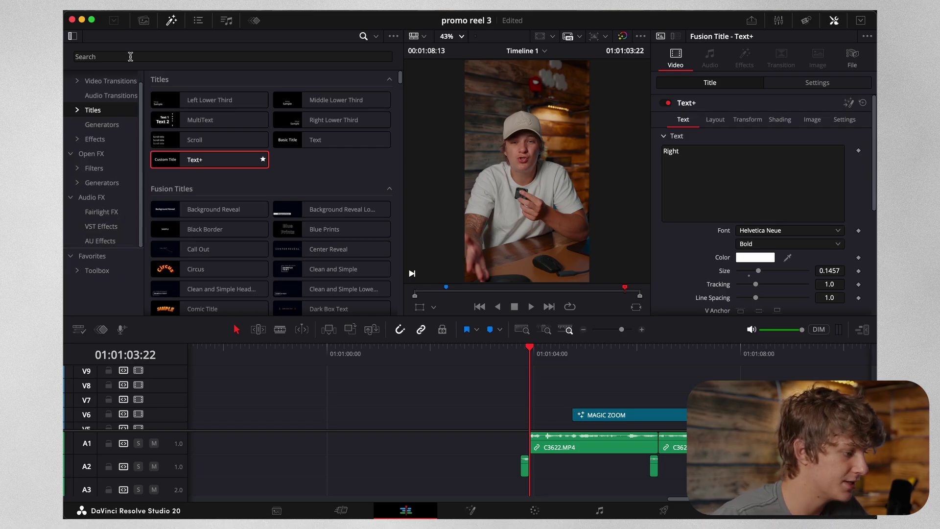
{"action": "left_click", "coordinate": [144, 20]}
{"action": "left_click", "coordinate": [100, 298]}
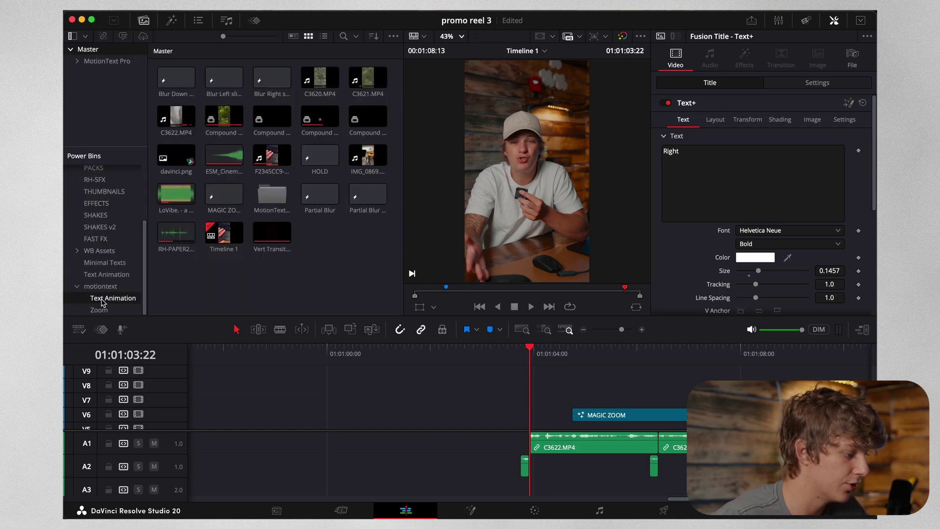
{"action": "scroll", "coordinate": [226, 289], "scroll_direction": "down", "scroll_amount": 3}
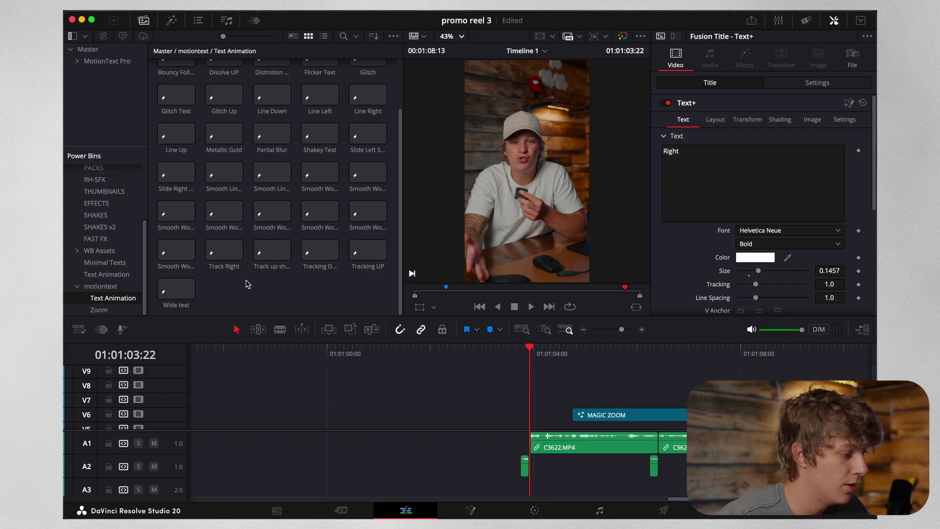
{"action": "scroll", "coordinate": [249, 282], "scroll_direction": "up", "scroll_amount": 3}
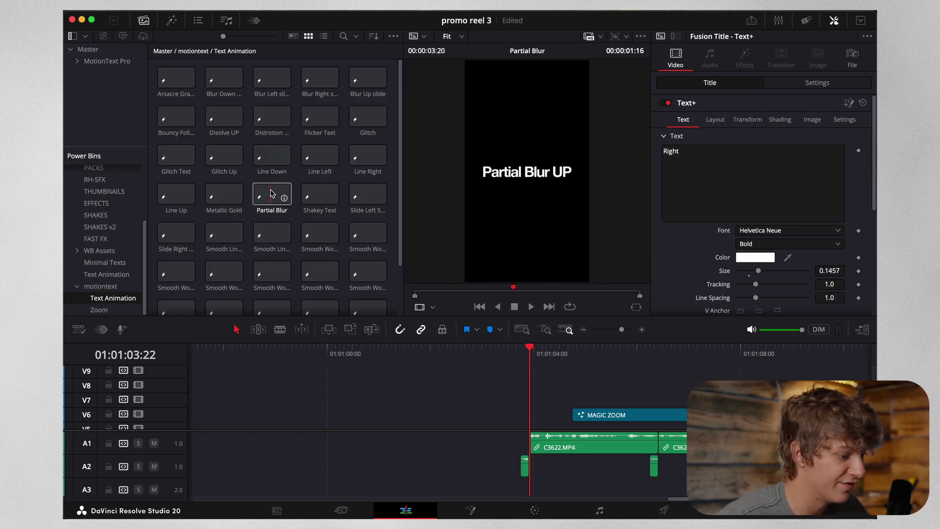
{"action": "left_click_drag", "start_coordinate": [268, 193], "coordinate": [541, 406]}
Split the Partial Blur title at 01:01:04:18 and delete the right-hand piece.
{"action": "scroll", "coordinate": [549, 394], "scroll_direction": "up", "scroll_amount": 4}
{"action": "left_click", "coordinate": [574, 356]}
{"action": "key", "text": "super+b"}
{"action": "key", "text": "BackSpace"}
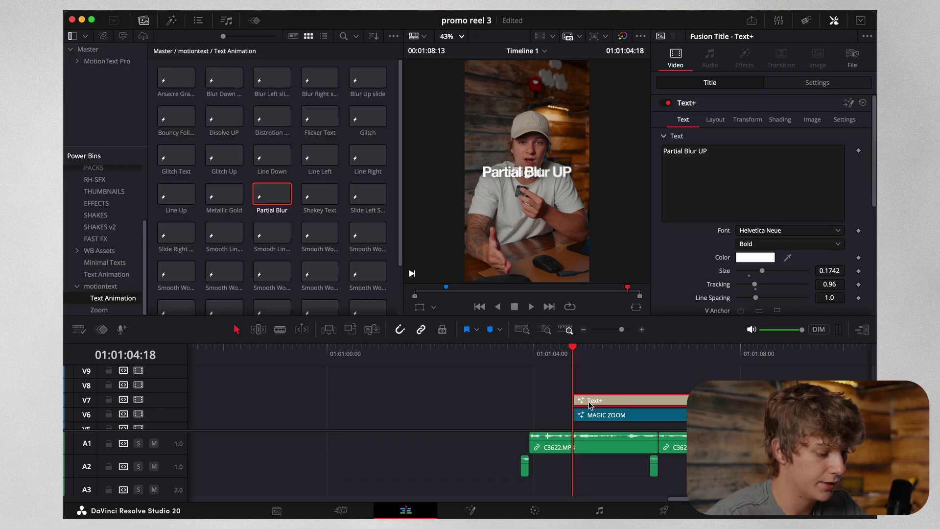
{"action": "key", "text": "super+z"}
{"action": "key", "text": "BackSpace"}
Move the title onto V2 up to the Glitch clip, disable the V3 captions, and play it.
{"action": "left_click_drag", "start_coordinate": [551, 404], "coordinate": [589, 408]}
{"action": "left_click_drag", "start_coordinate": [509, 375], "coordinate": [589, 409]}
{"action": "key", "text": "d"}
{"action": "left_click", "coordinate": [527, 353]}
{"action": "key", "text": "space"}
{"action": "key", "text": "space"}
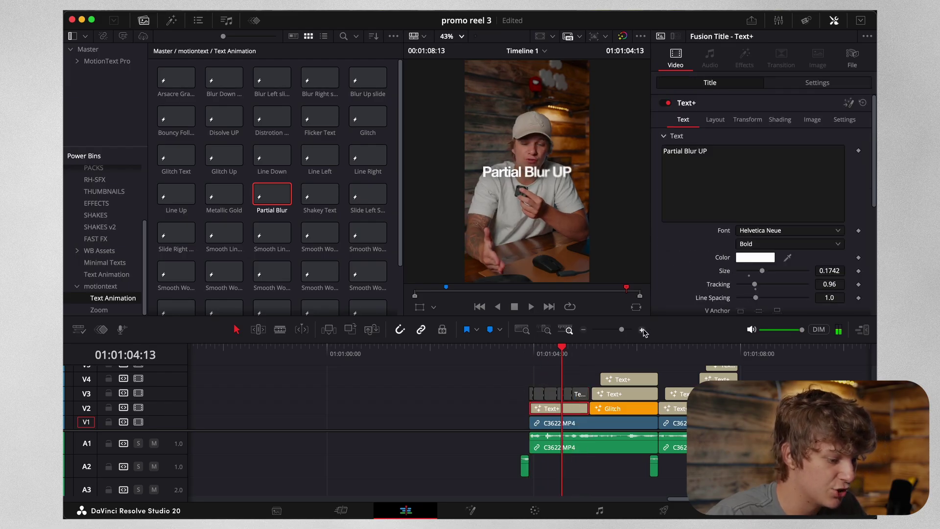
Blade the V2 title into word pieces at 01:01:04:00, 04:11, 04:14 and 04:18.
{"action": "left_click", "coordinate": [643, 332]}
{"action": "left_click", "coordinate": [419, 362]}
{"action": "key", "text": "super+b"}
{"action": "left_click", "coordinate": [451, 361]}
{"action": "left_click", "coordinate": [492, 408]}
{"action": "left_click", "coordinate": [512, 354]}
{"action": "key", "text": "super+b"}
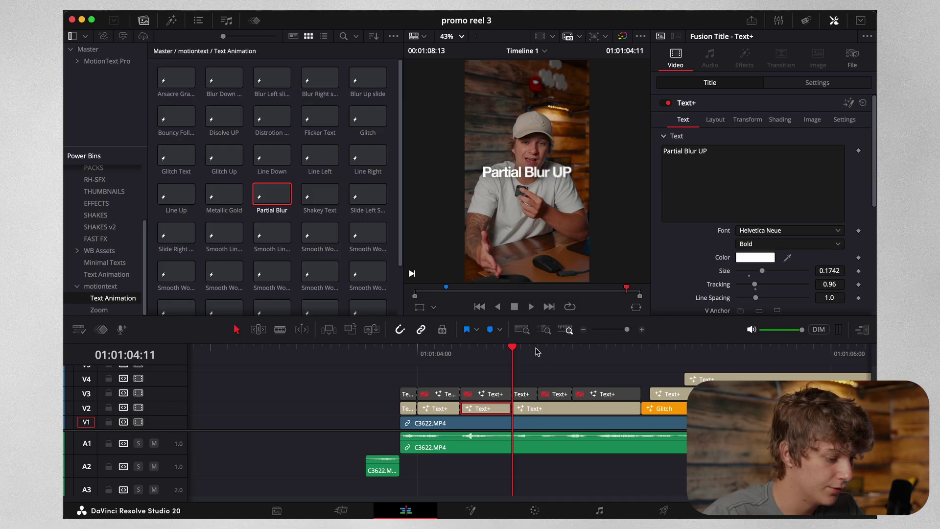
{"action": "left_click", "coordinate": [537, 350]}
{"action": "left_click", "coordinate": [554, 408]}
{"action": "key", "text": "super+b"}
{"action": "left_click", "coordinate": [572, 349]}
{"action": "key", "text": "super+b"}
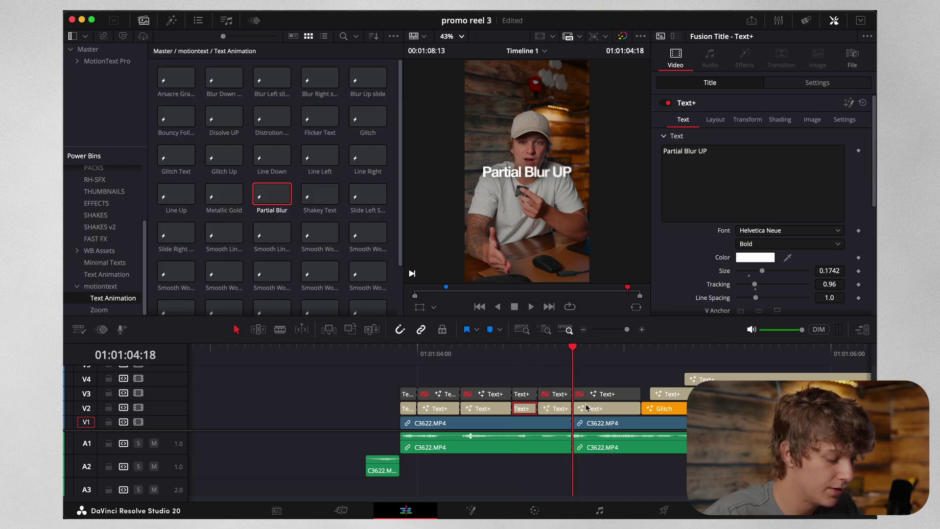
Retype one title piece as 'You' in the Inspector and play back the captions.
{"action": "left_click", "coordinate": [709, 187]}
{"action": "key", "text": "super+a"}
{"action": "type", "text": "You"}
{"action": "left_click", "coordinate": [449, 413]}
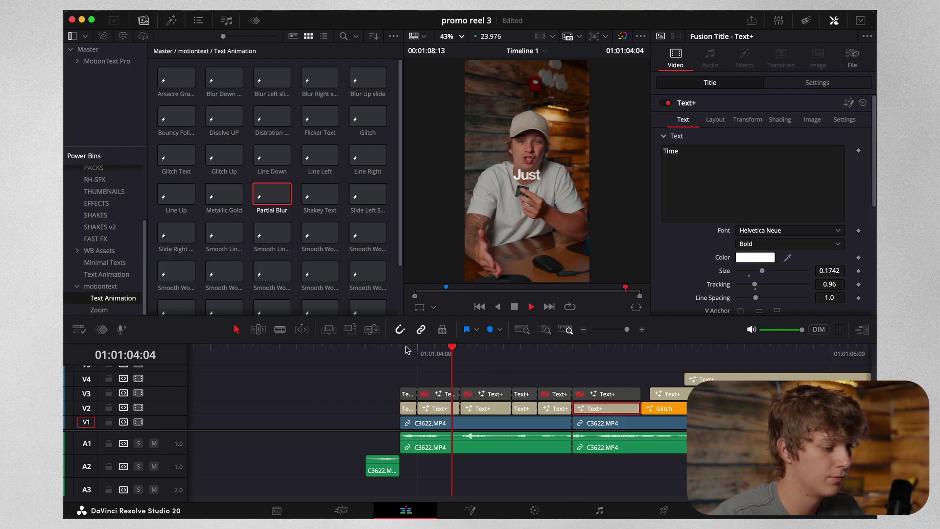
{"action": "key", "text": "space"}
{"action": "left_click", "coordinate": [323, 352]}
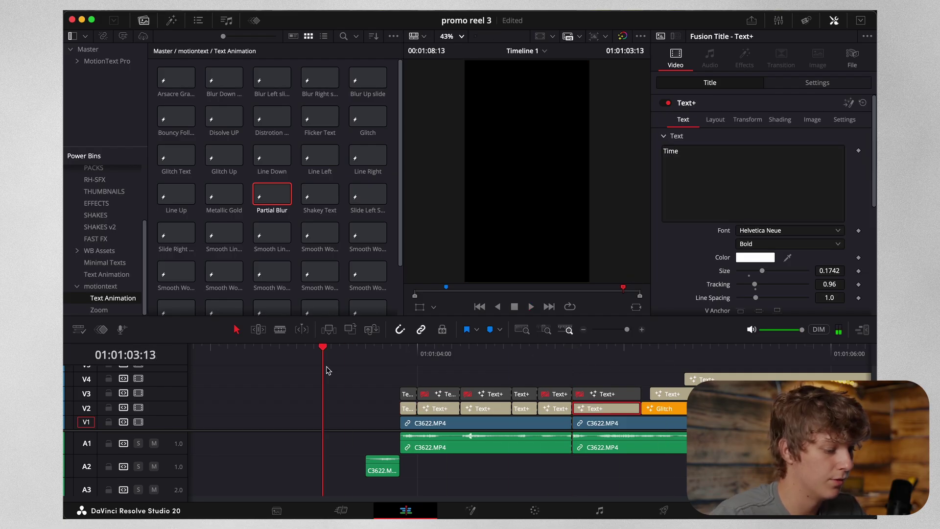
{"action": "key", "text": "space"}
{"action": "key", "text": "space"}
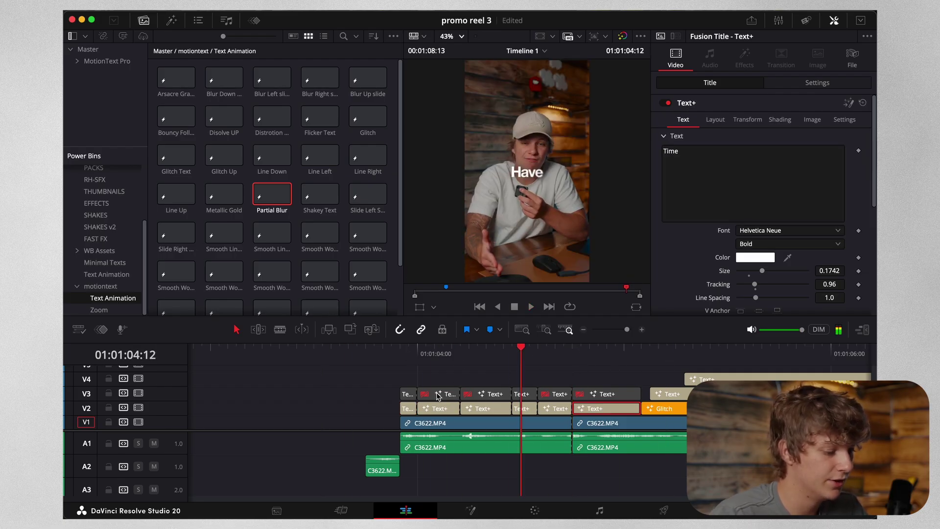
Disable all V2 title pieces, re-enable the six V3 captions, and scrub to check the animation.
{"action": "left_click", "coordinate": [390, 404]}
{"action": "left_click_drag", "start_coordinate": [374, 406], "coordinate": [620, 410]}
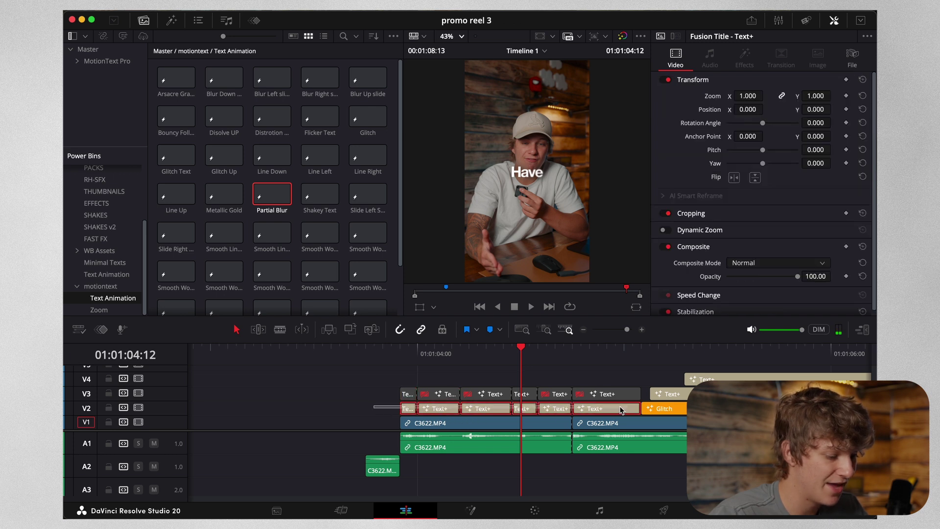
{"action": "key", "text": "d"}
{"action": "left_click_drag", "start_coordinate": [615, 376], "coordinate": [398, 397]}
{"action": "key", "text": "d"}
{"action": "left_click", "coordinate": [401, 356]}
{"action": "left_click_drag", "start_coordinate": [402, 360], "coordinate": [683, 348]}
{"action": "left_click", "coordinate": [583, 328]}
{"action": "left_click", "coordinate": [583, 328]}
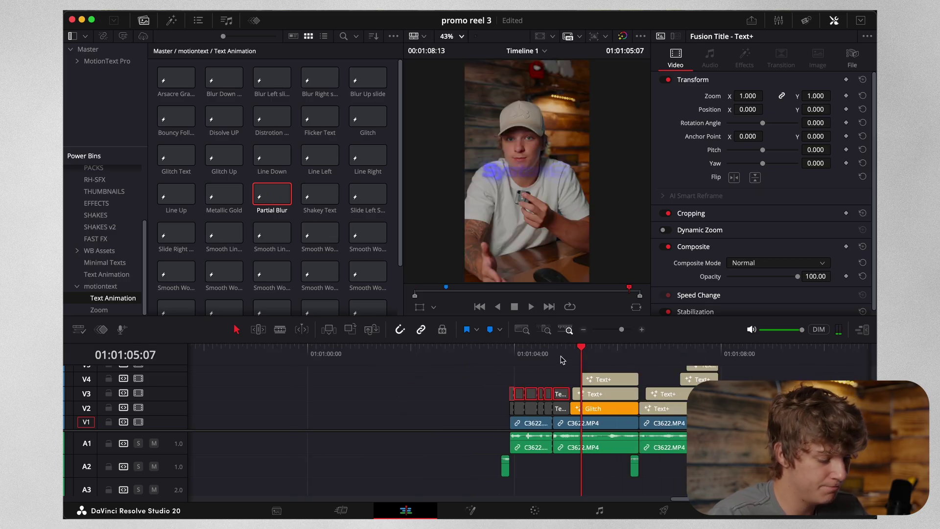
Play back the 'Systems' and 'In place' titles around 01:01:05:02 to inspect their animation.
{"action": "left_click_drag", "start_coordinate": [561, 349], "coordinate": [571, 347]}
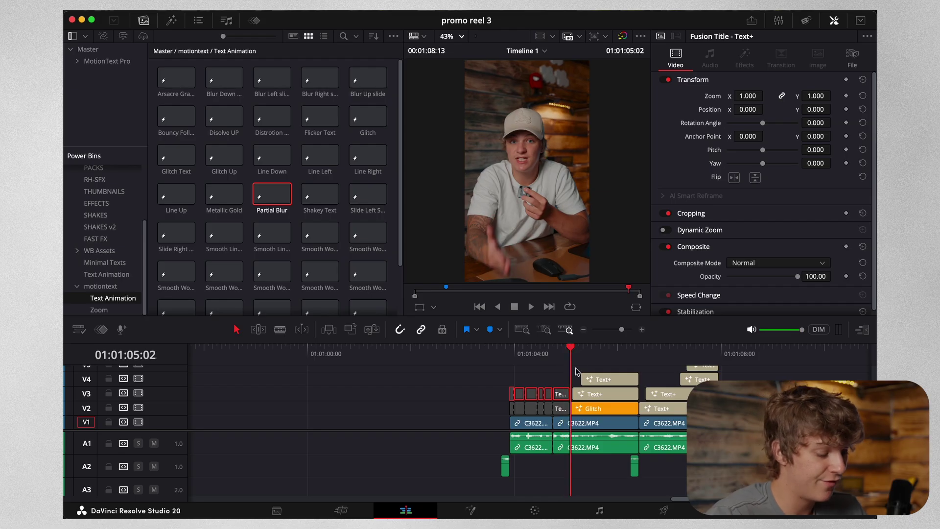
{"action": "left_click", "coordinate": [641, 329]}
{"action": "key", "text": "space"}
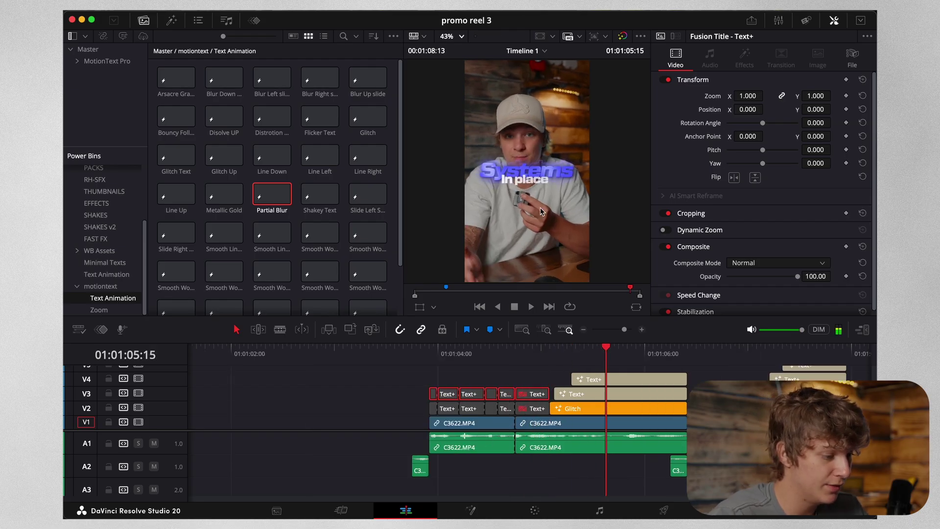
{"action": "key", "text": "space"}
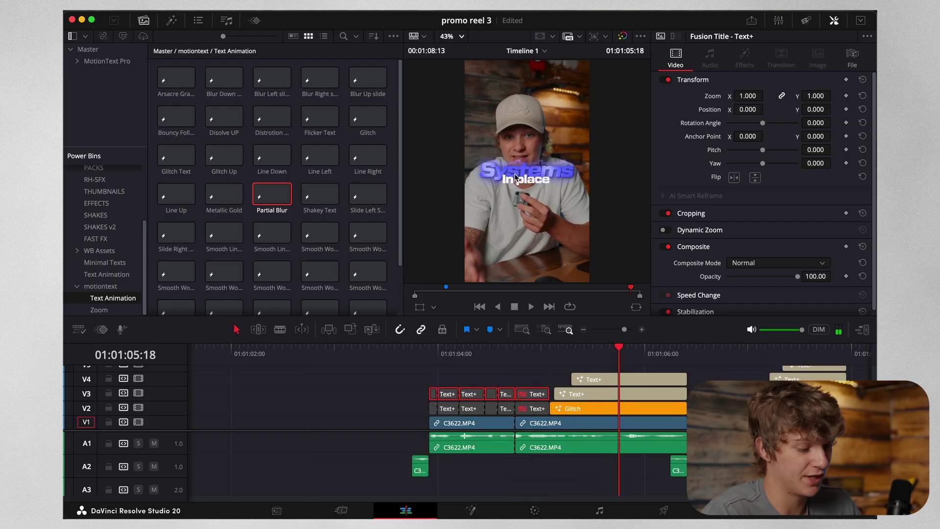
{"action": "scroll", "coordinate": [624, 411], "scroll_direction": "up", "scroll_amount": 5}
{"action": "left_click", "coordinate": [612, 412]}
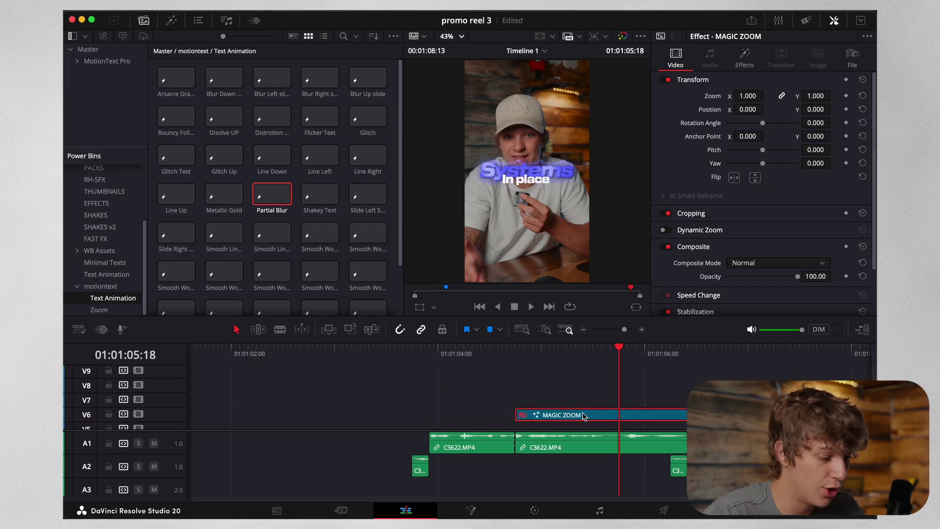
{"action": "scroll", "coordinate": [584, 416], "scroll_direction": "down", "scroll_amount": 5}
{"action": "left_click", "coordinate": [593, 382]}
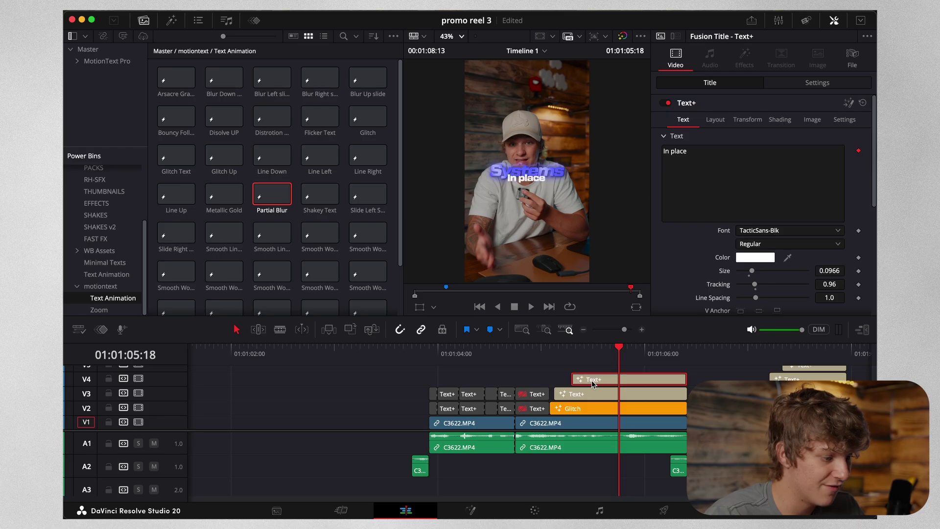
{"action": "left_click", "coordinate": [573, 349]}
{"action": "key", "text": "space"}
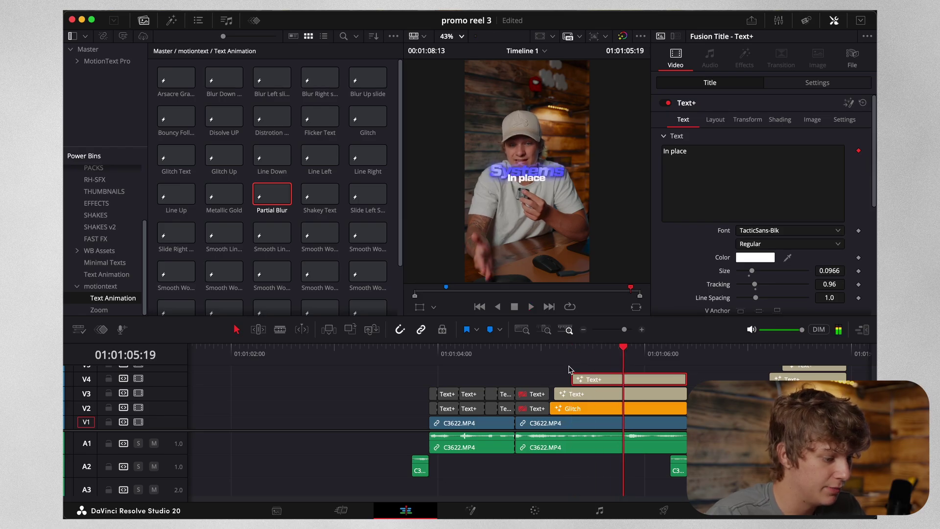
{"action": "left_click", "coordinate": [561, 349]}
{"action": "left_click", "coordinate": [570, 394]}
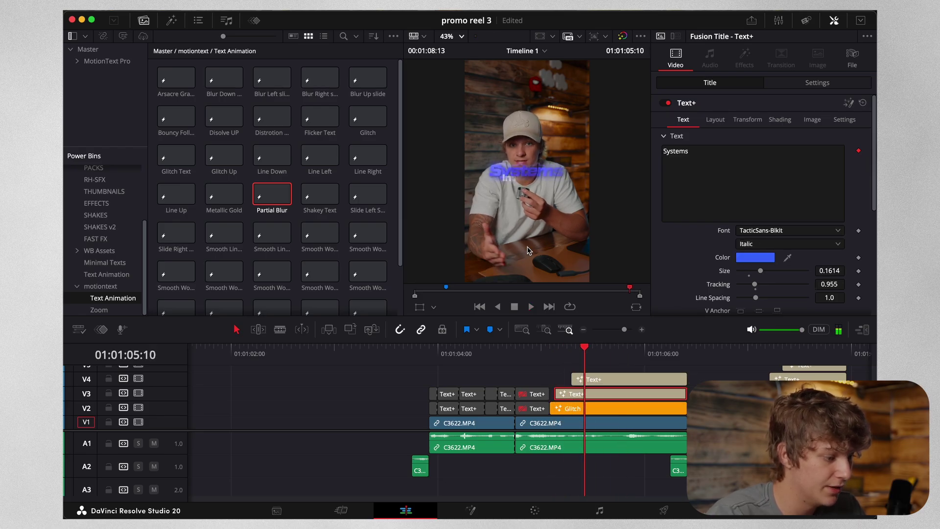
{"action": "key", "text": "space"}
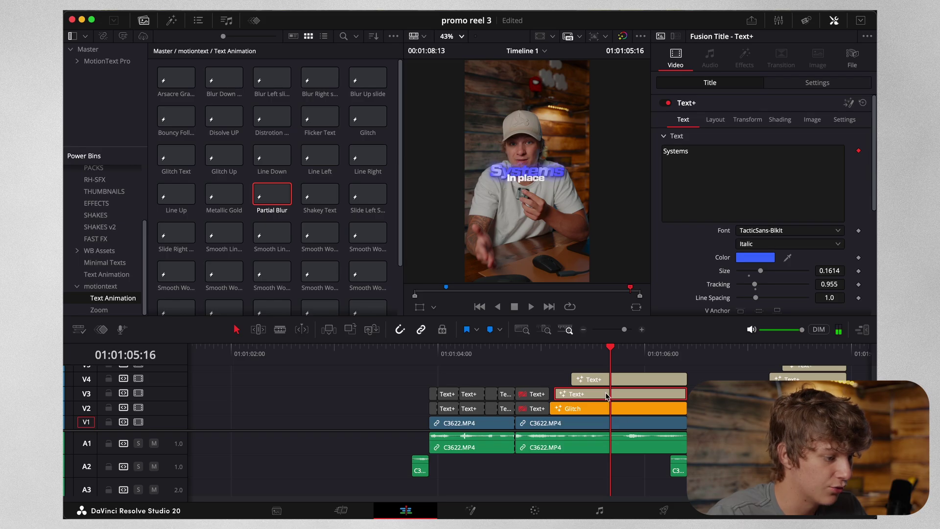
{"action": "key", "text": "space"}
{"action": "key", "text": "space"}
Compare the Glitch, Systems and In place clips' settings in the Inspector.
{"action": "left_click", "coordinate": [595, 408]}
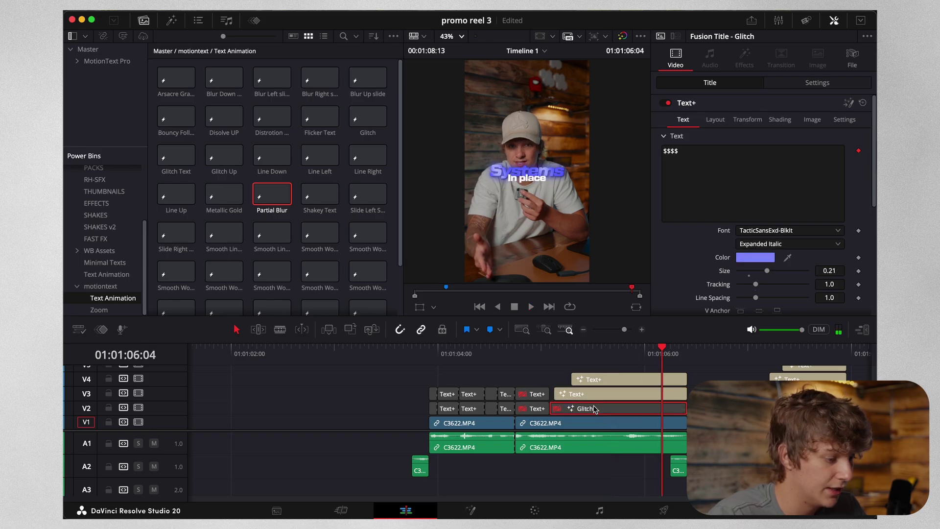
{"action": "left_click", "coordinate": [590, 395]}
{"action": "left_click", "coordinate": [589, 381]}
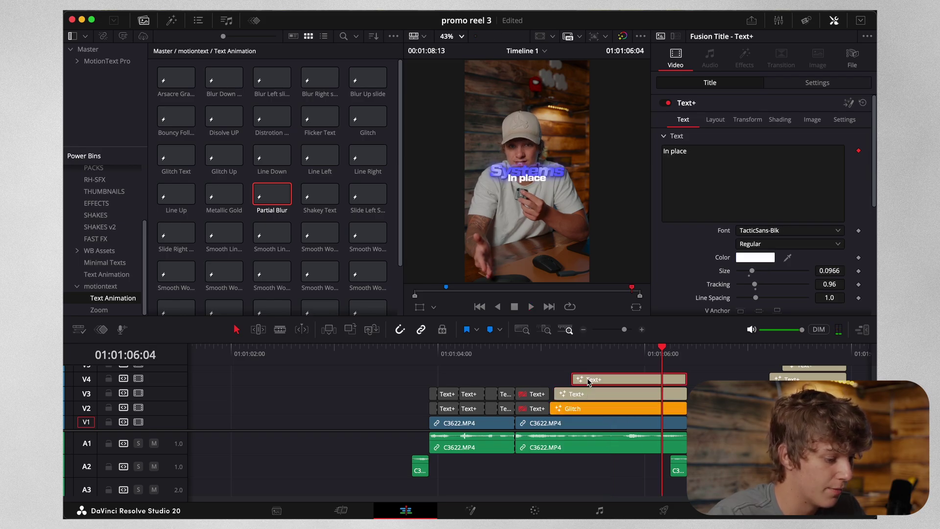
{"action": "left_click", "coordinate": [589, 396]}
{"action": "left_click", "coordinate": [600, 406]}
{"action": "left_click", "coordinate": [601, 394]}
{"action": "left_click", "coordinate": [599, 405]}
{"action": "left_click", "coordinate": [600, 395]}
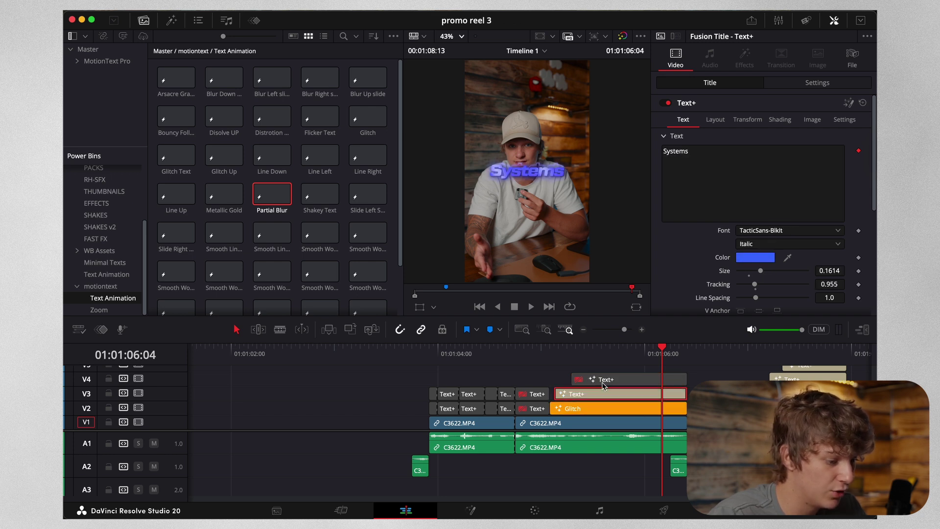
{"action": "left_click", "coordinate": [600, 380]}
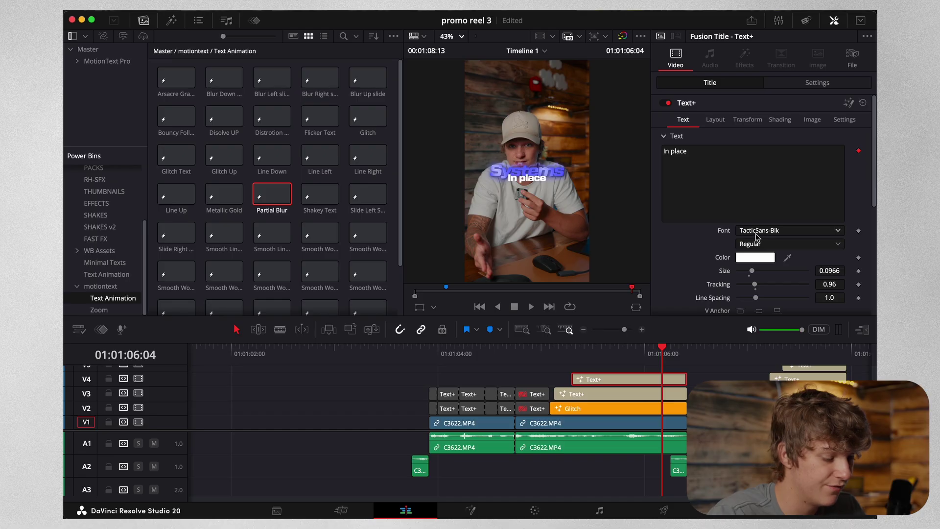
Scrub through the new 'You' Text+ caption on V5 and open it in Fusion.
{"action": "scroll", "coordinate": [520, 221], "scroll_direction": "up", "scroll_amount": 5}
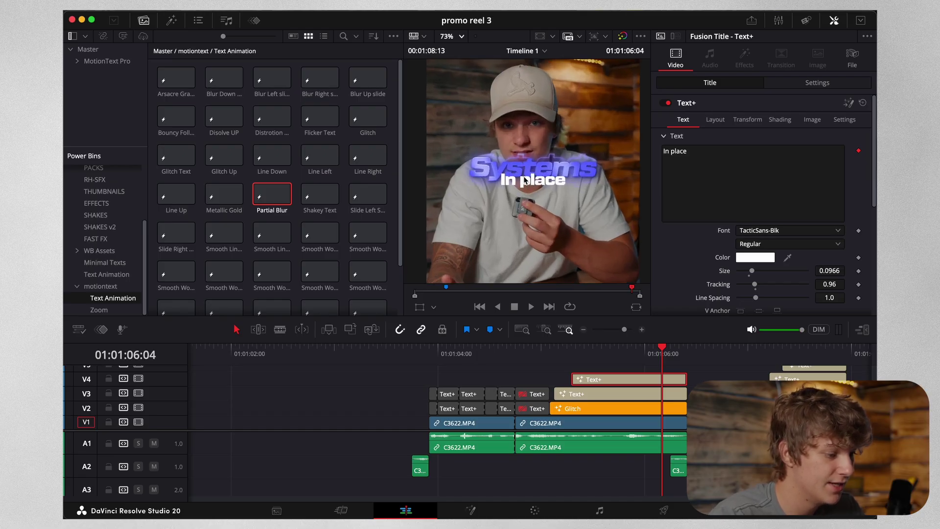
{"action": "scroll", "coordinate": [527, 193], "scroll_direction": "down", "scroll_amount": 2}
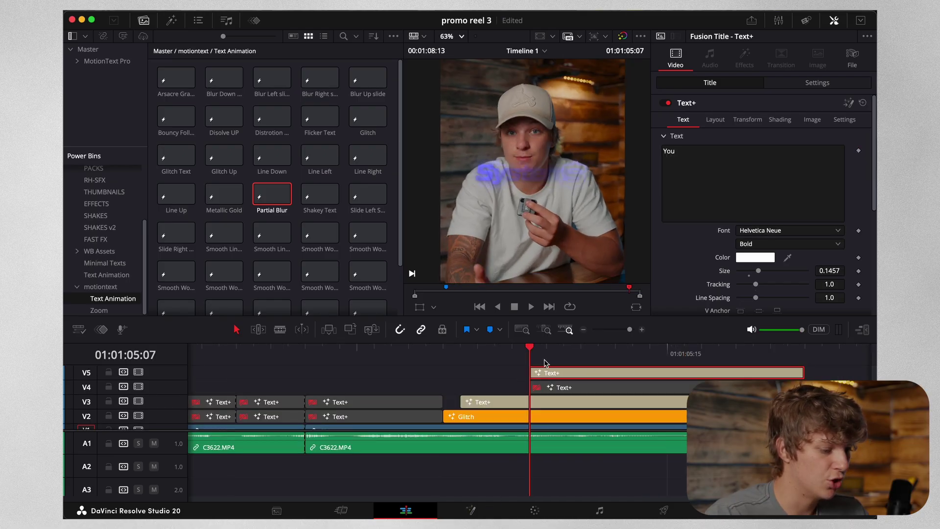
{"action": "left_click_drag", "start_coordinate": [532, 349], "coordinate": [552, 350]}
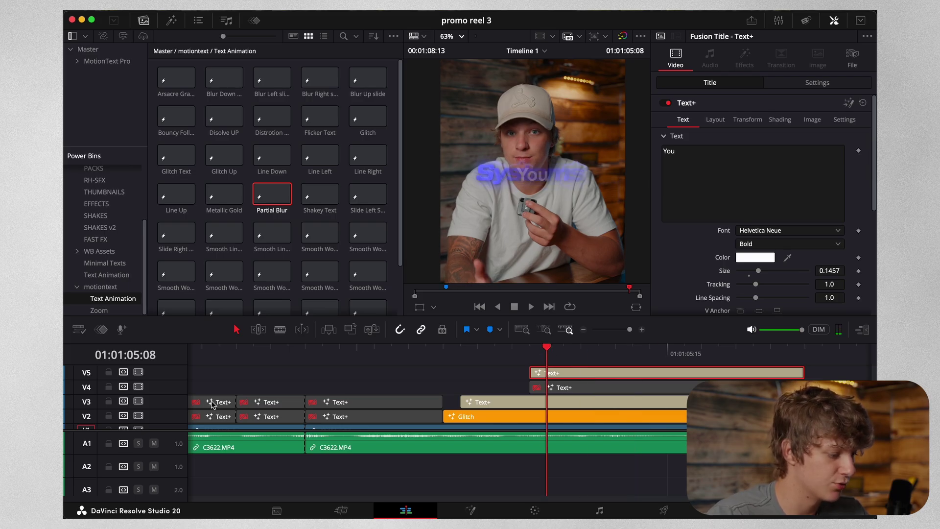
{"action": "left_click", "coordinate": [471, 510]}
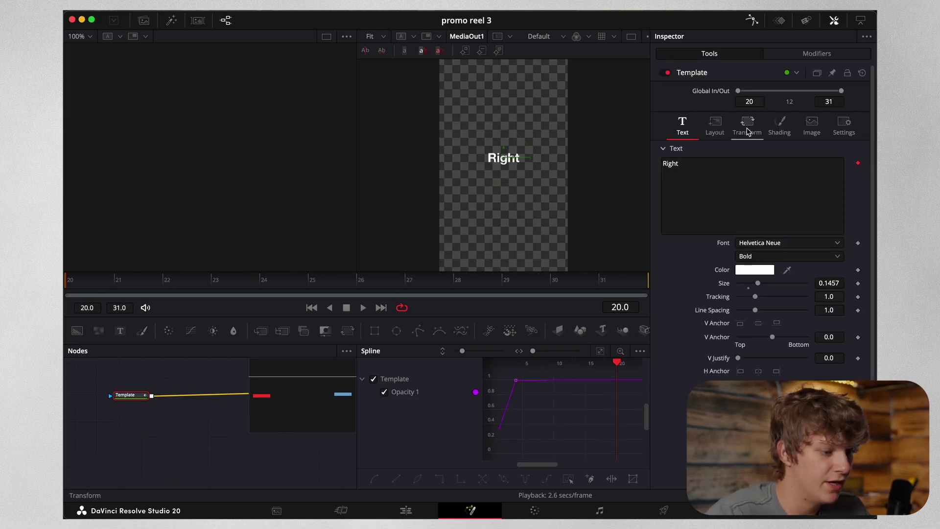
Keyframe the Right characters' Offset X so they slide in between frames 20 and 31.
{"action": "left_click", "coordinate": [747, 128]}
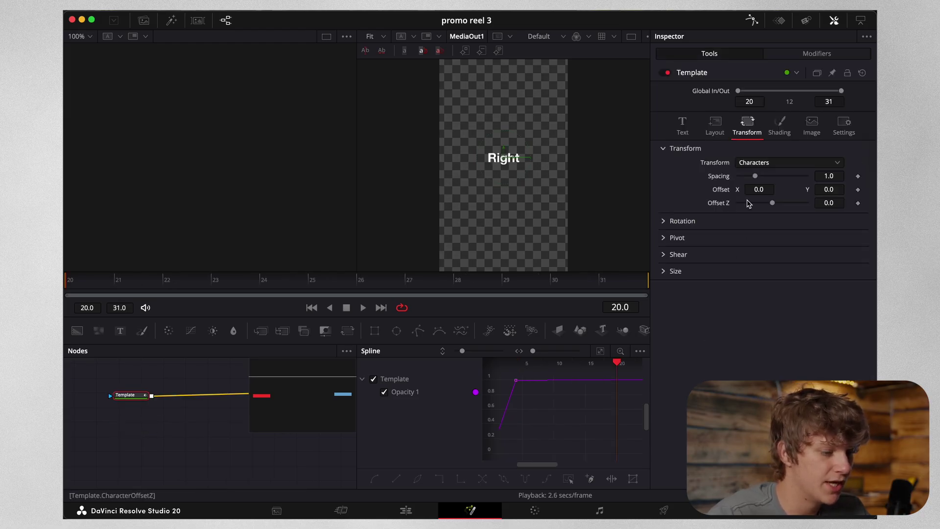
{"action": "left_click_drag", "start_coordinate": [751, 190], "coordinate": [758, 192]}
{"action": "left_click", "coordinate": [858, 190]}
{"action": "left_click_drag", "start_coordinate": [378, 283], "coordinate": [652, 304]}
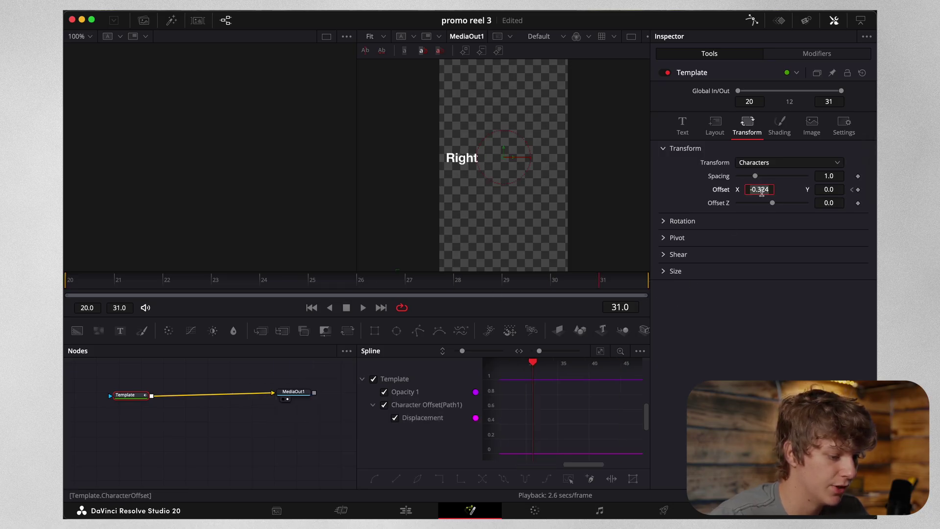
{"action": "type", "text": ".5"}
{"action": "key", "text": "Tab"}
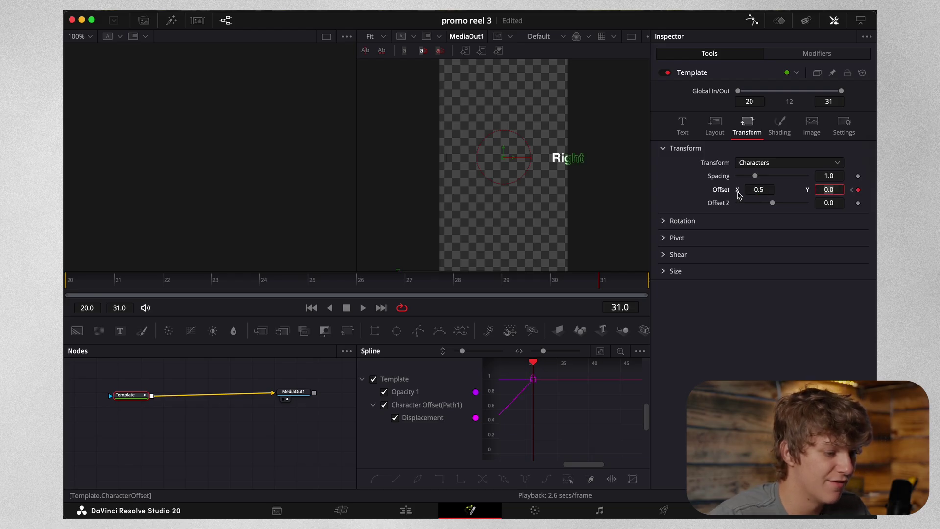
{"action": "left_click_drag", "start_coordinate": [756, 188], "coordinate": [517, 219]}
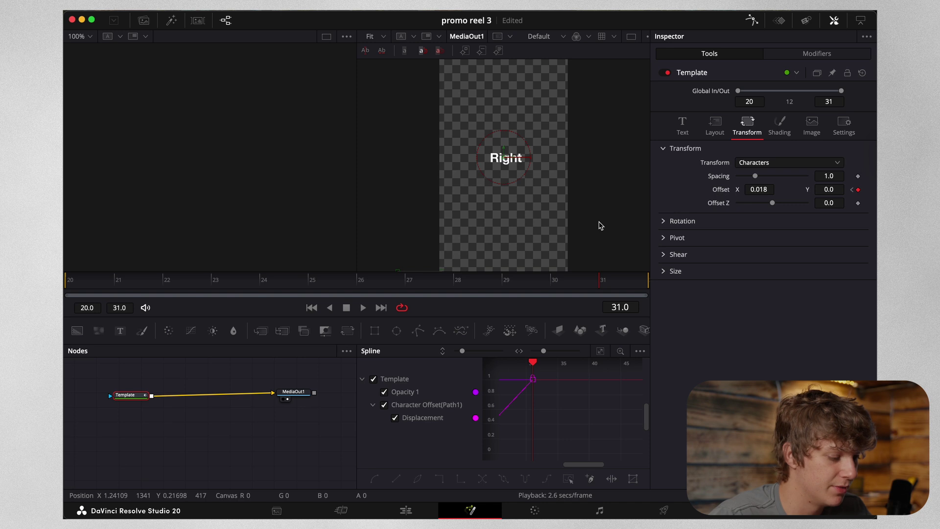
{"action": "left_click_drag", "start_coordinate": [379, 282], "coordinate": [248, 308]}
Give the Displacement offset curve a smooth ease in the Spline editor.
{"action": "left_click", "coordinate": [374, 379]}
{"action": "left_click", "coordinate": [384, 406]}
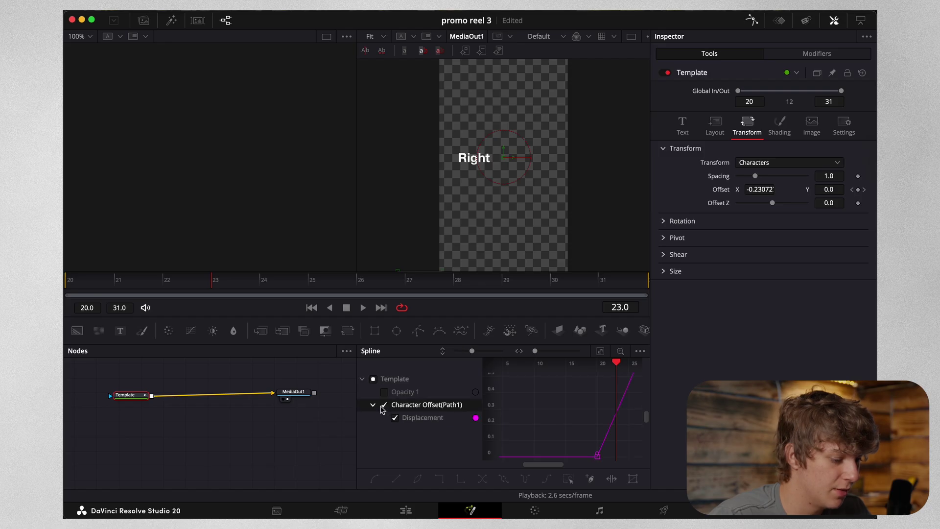
{"action": "left_click", "coordinate": [600, 351]}
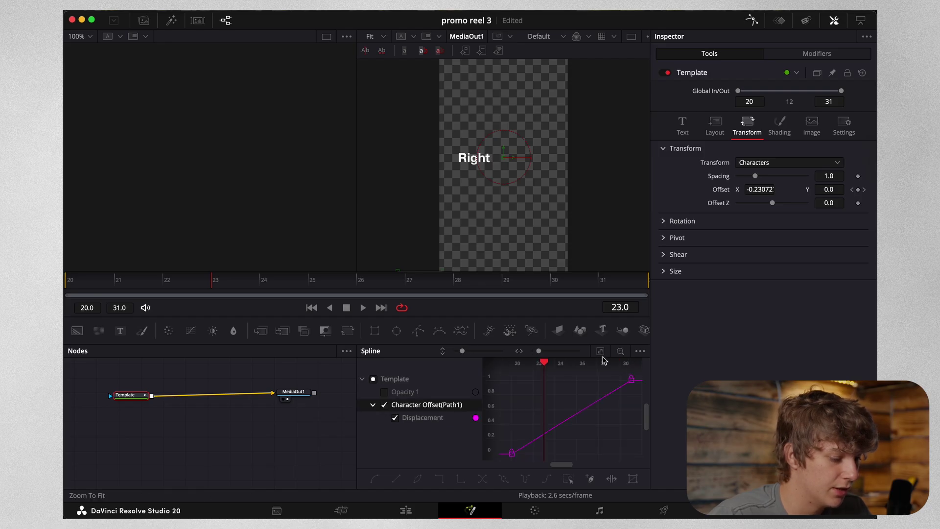
{"action": "right_click", "coordinate": [593, 424]}
{"action": "mouse_move", "coordinate": [612, 241]}
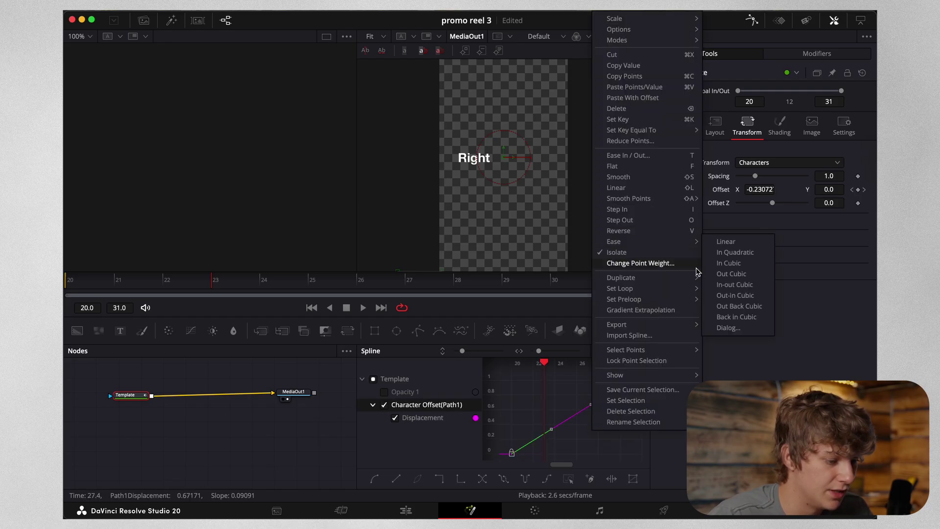
{"action": "left_click", "coordinate": [714, 275]}
{"action": "left_click_drag", "start_coordinate": [327, 284], "coordinate": [64, 288]}
{"action": "left_click", "coordinate": [64, 290]}
Keyframe Shading Opacity from 0 at frame 20 to 1 at frame 25, then return to Edit.
{"action": "left_click", "coordinate": [779, 126]}
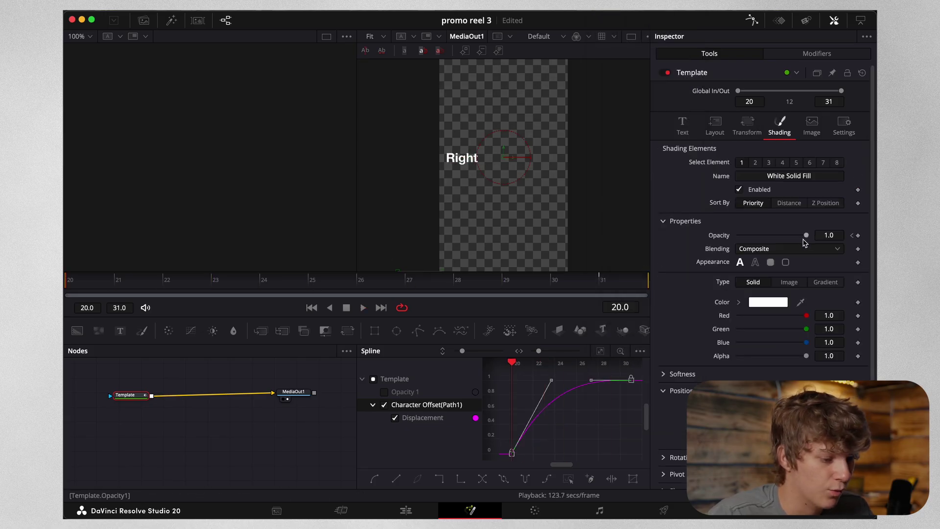
{"action": "left_click_drag", "start_coordinate": [782, 236], "coordinate": [712, 243]}
{"action": "left_click_drag", "start_coordinate": [175, 272], "coordinate": [304, 268]}
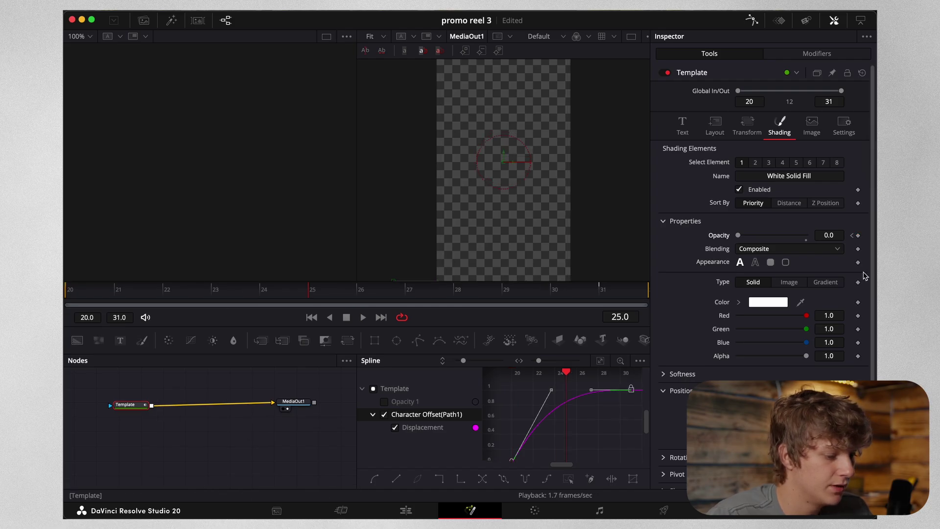
{"action": "left_click_drag", "start_coordinate": [740, 237], "coordinate": [809, 238]}
{"action": "left_click", "coordinate": [65, 290]}
{"action": "key", "text": "space"}
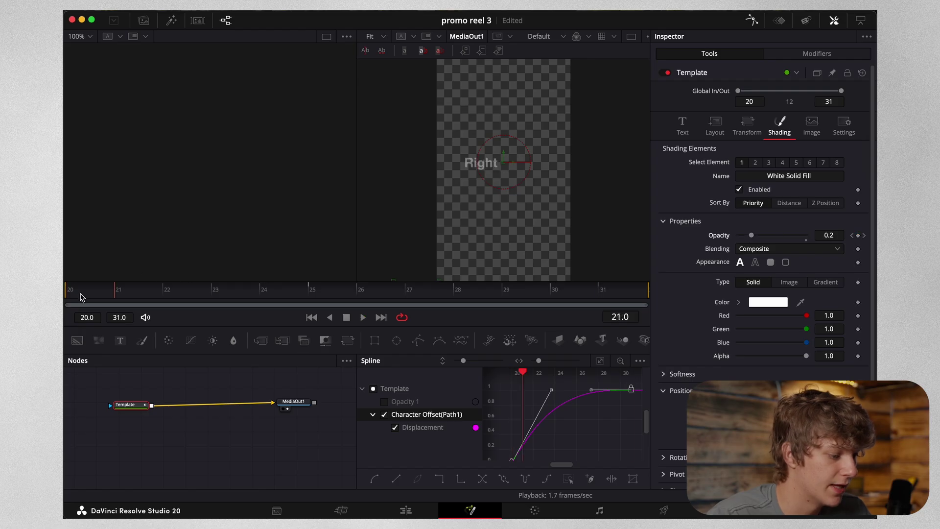
{"action": "left_click", "coordinate": [415, 512]}
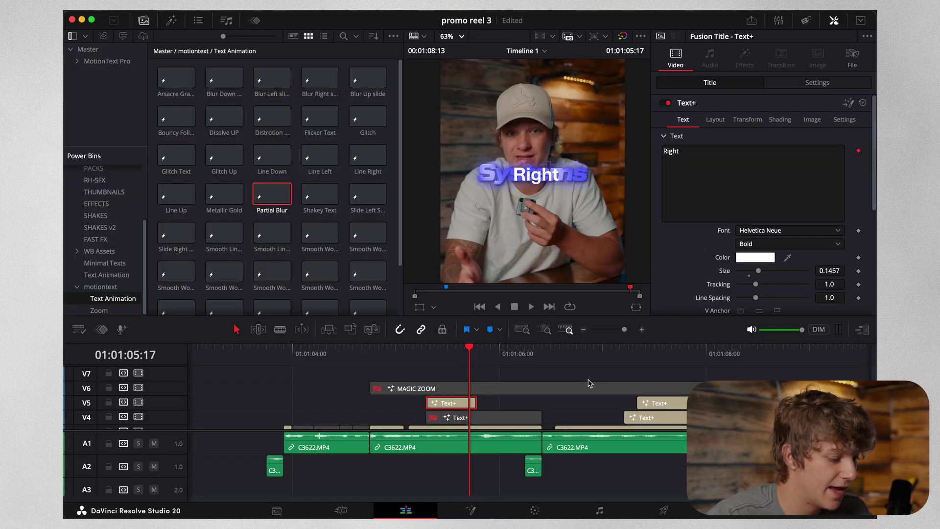
Lower the V5 caption below 'Systems', retype it as 'In Place', and make it smaller.
{"action": "left_click", "coordinate": [425, 356]}
{"action": "key", "text": "space"}
{"action": "key", "text": "space"}
{"action": "left_click", "coordinate": [713, 126]}
{"action": "left_click_drag", "start_coordinate": [832, 163], "coordinate": [804, 163]}
{"action": "left_click", "coordinate": [681, 122]}
{"action": "left_click", "coordinate": [766, 208]}
{"action": "key", "text": "ctrl+a"}
{"action": "type", "text": "In Place"}
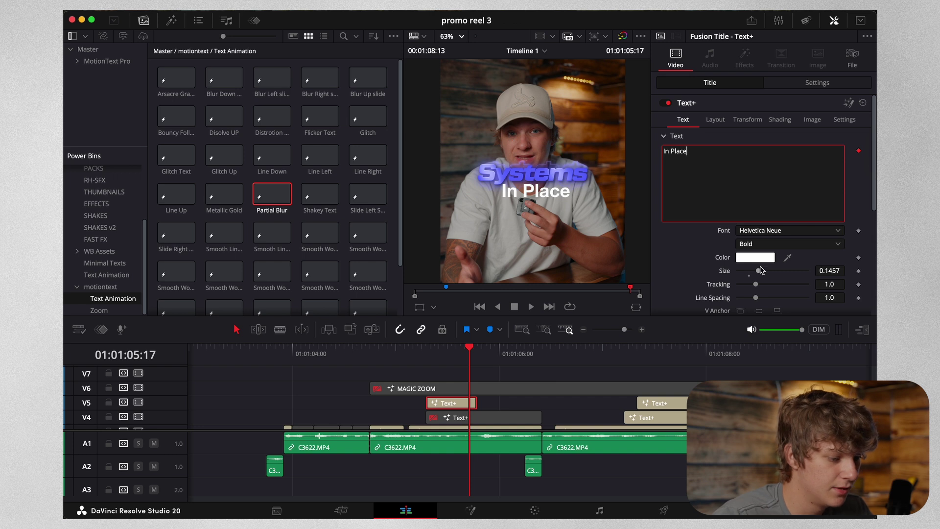
{"action": "left_click_drag", "start_coordinate": [762, 268], "coordinate": [756, 271]}
Set the 'In Place' font to TacticSansExtExd-BlkIt and shrink it to size 0.1142.
{"action": "left_click", "coordinate": [459, 418]}
{"action": "key", "text": "d"}
{"action": "key", "text": "d"}
{"action": "key", "text": "d"}
{"action": "key", "text": "d"}
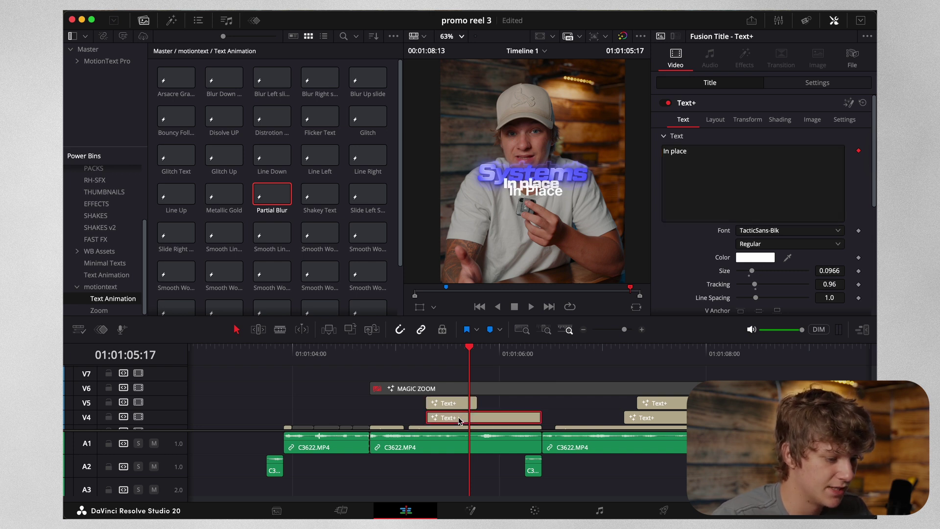
{"action": "left_click", "coordinate": [457, 404]}
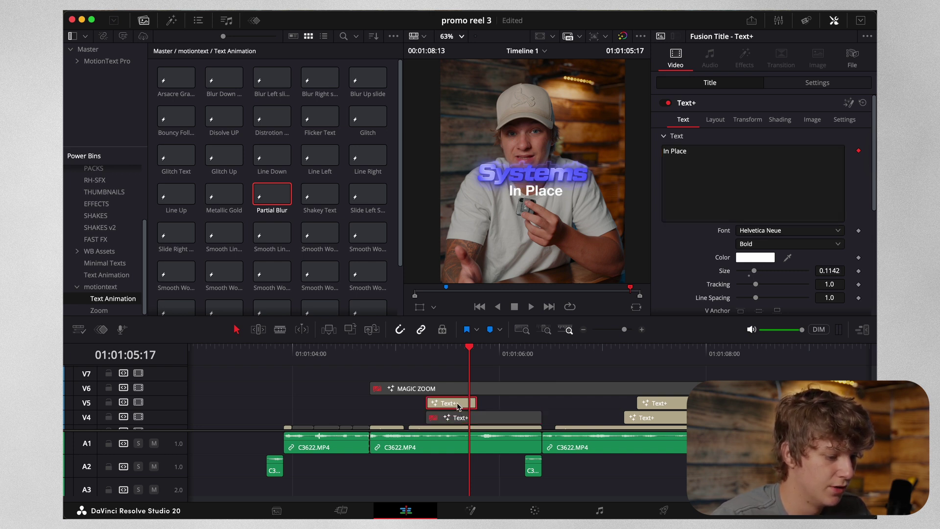
{"action": "left_click", "coordinate": [749, 230]}
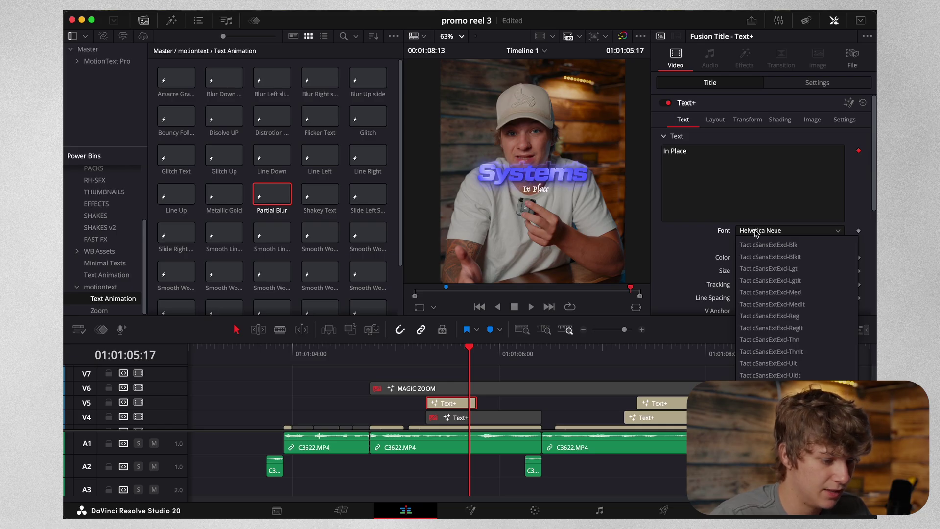
{"action": "left_click", "coordinate": [763, 257]}
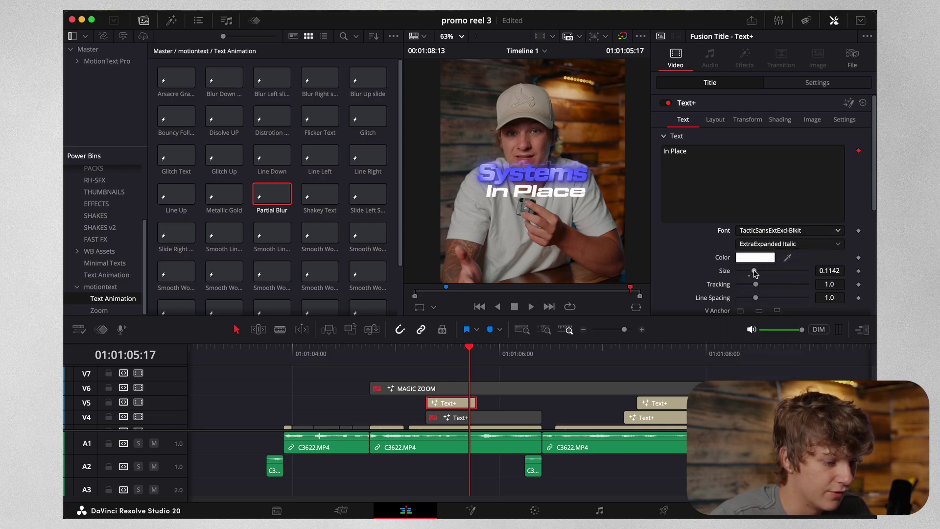
{"action": "left_click_drag", "start_coordinate": [754, 273], "coordinate": [750, 274]}
Nudge 'In Place' to Center Y 0.463 and play back the animated titles.
{"action": "left_click", "coordinate": [715, 120]}
{"action": "left_click_drag", "start_coordinate": [836, 162], "coordinate": [841, 162]}
{"action": "left_click", "coordinate": [414, 350]}
{"action": "key", "text": "space"}
{"action": "left_click", "coordinate": [427, 349]}
{"action": "key", "text": "space"}
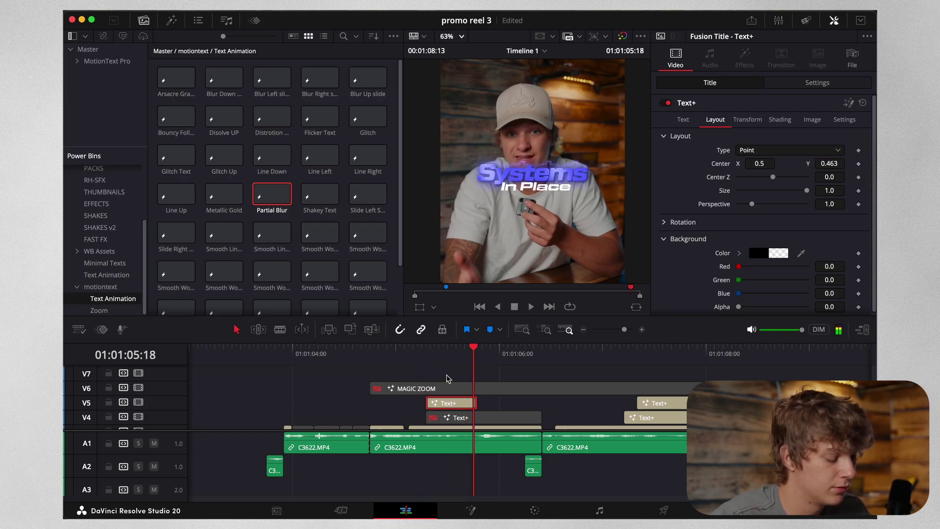
{"action": "left_click", "coordinate": [427, 350]}
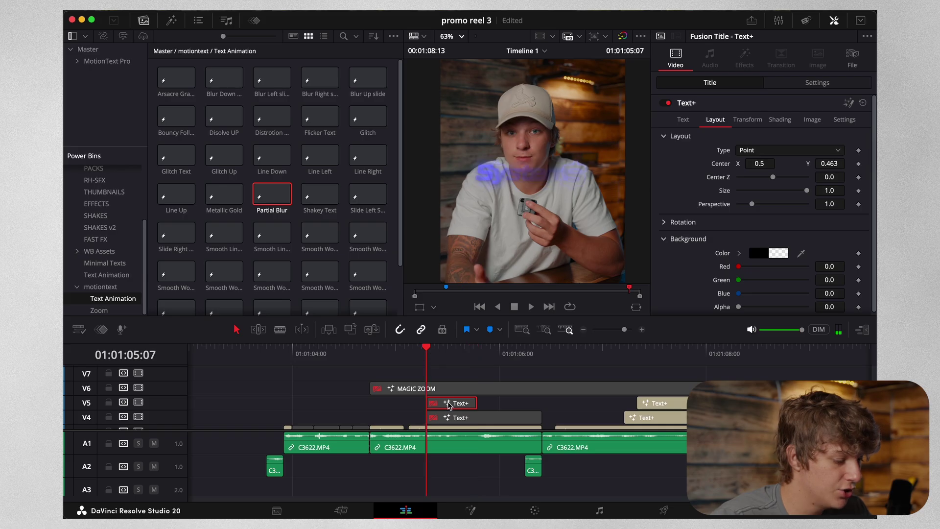
{"action": "scroll", "coordinate": [449, 404], "scroll_direction": "down", "scroll_amount": 3}
{"action": "left_click", "coordinate": [448, 394]}
{"action": "key", "text": "space"}
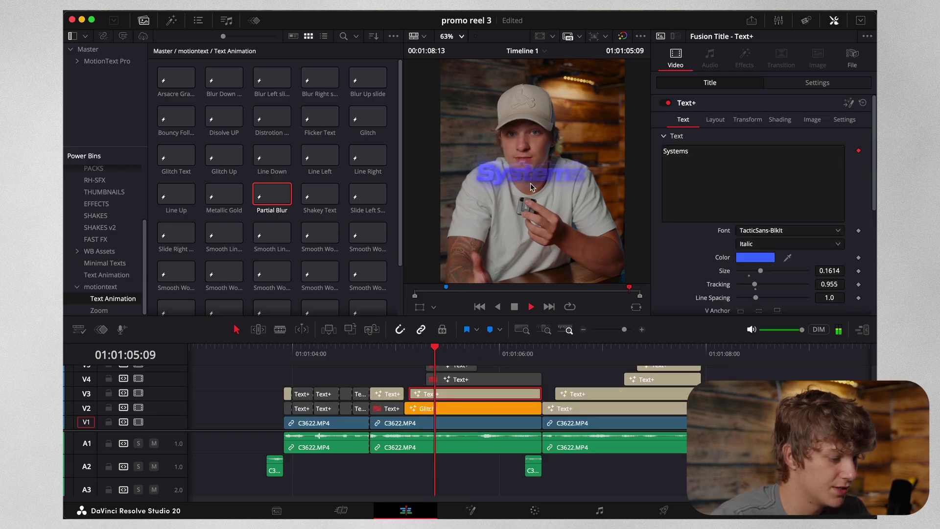
Disable the V1 background clip and open the 'Systems' title in Fusion from 05:03.
{"action": "left_click", "coordinate": [454, 408]}
{"action": "left_click", "coordinate": [451, 421]}
{"action": "key", "text": "d"}
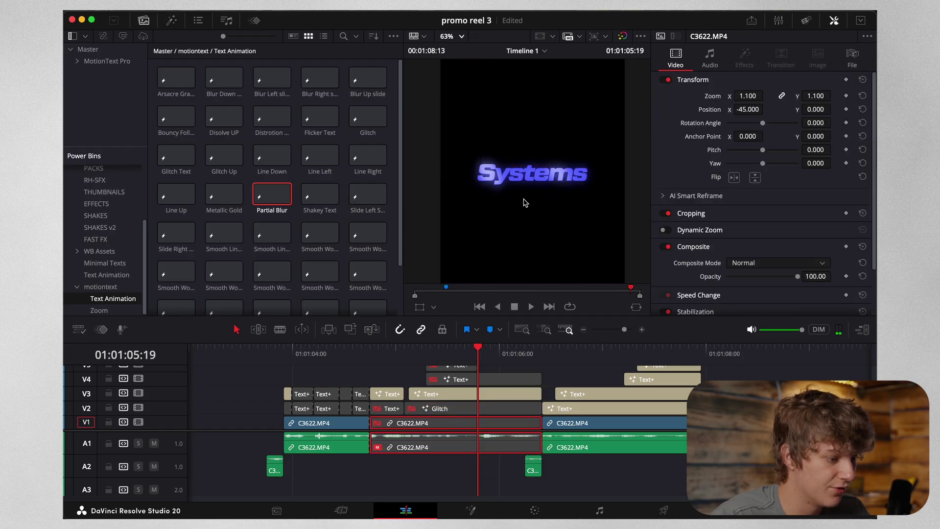
{"action": "left_click", "coordinate": [457, 395]}
{"action": "left_click", "coordinate": [410, 351]}
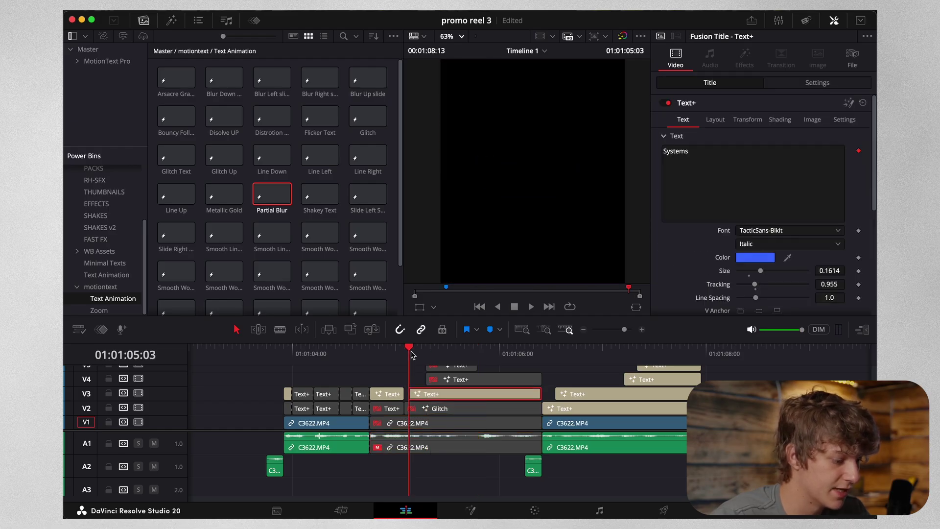
{"action": "left_click", "coordinate": [470, 509]}
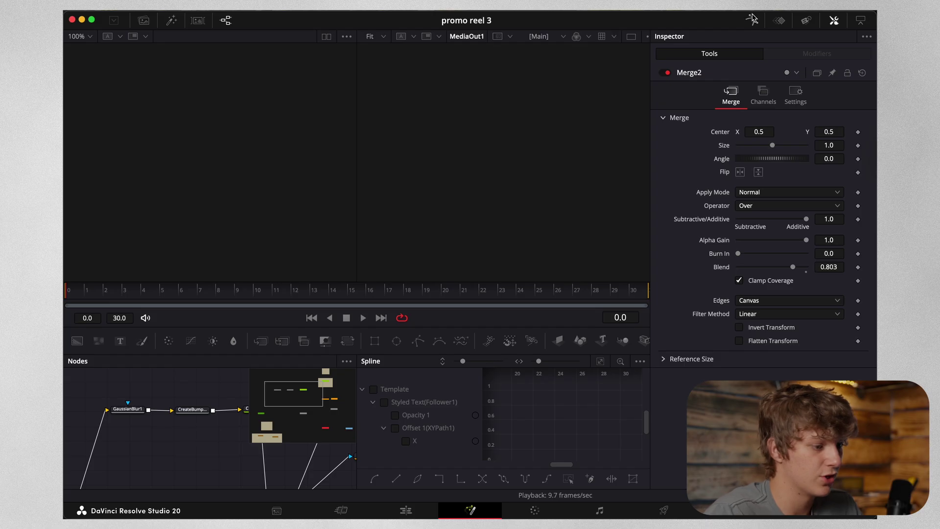
Scale the Fusion node graph to 33%, then to 50%.
{"action": "right_click", "coordinate": [443, 396]}
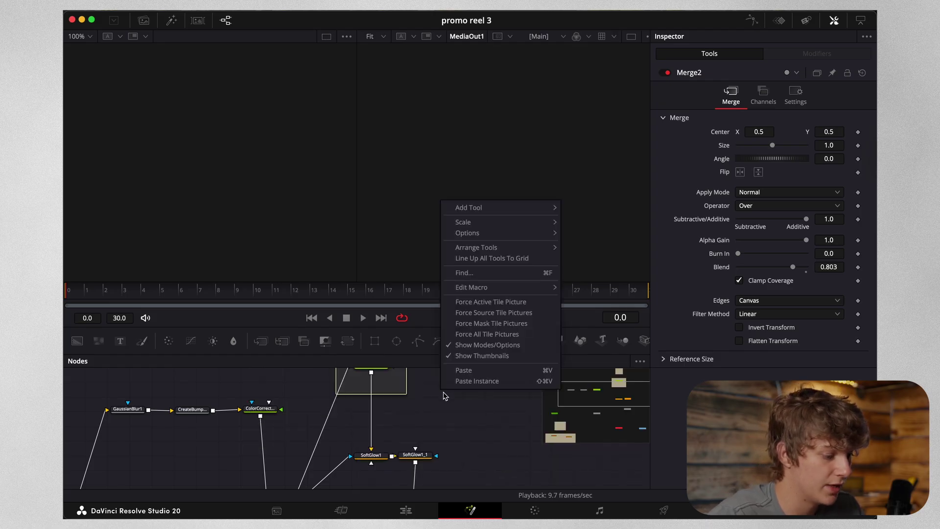
{"action": "mouse_move", "coordinate": [490, 224]}
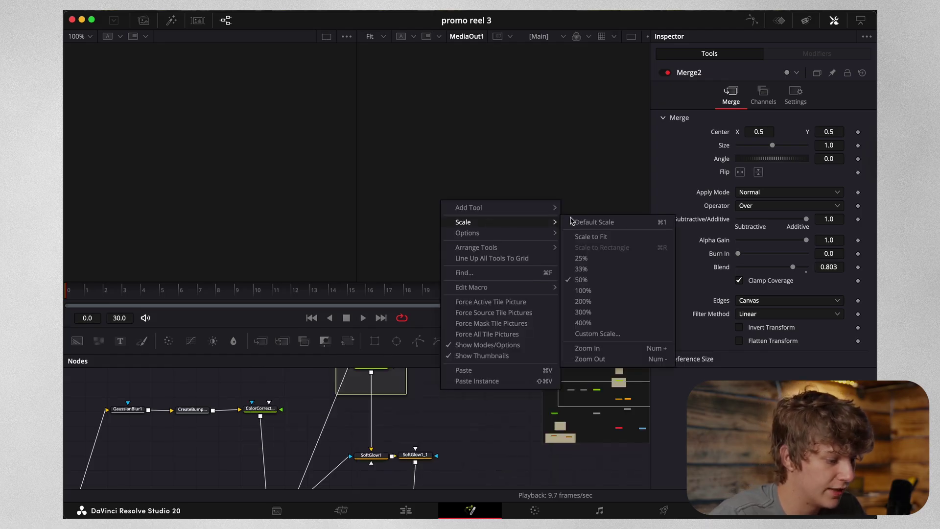
{"action": "left_click", "coordinate": [594, 269]}
{"action": "scroll", "coordinate": [367, 445], "scroll_direction": "down", "scroll_amount": 5}
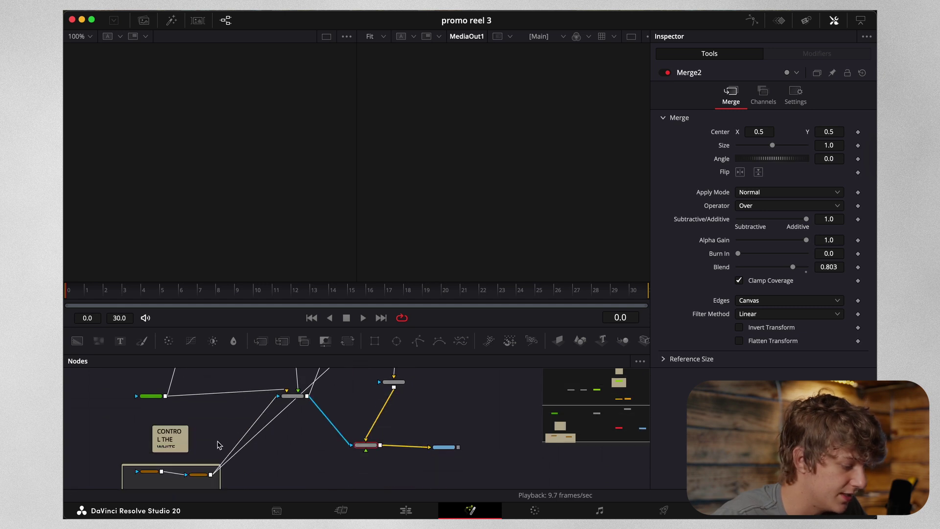
{"action": "scroll", "coordinate": [205, 431], "scroll_direction": "up", "scroll_amount": 4}
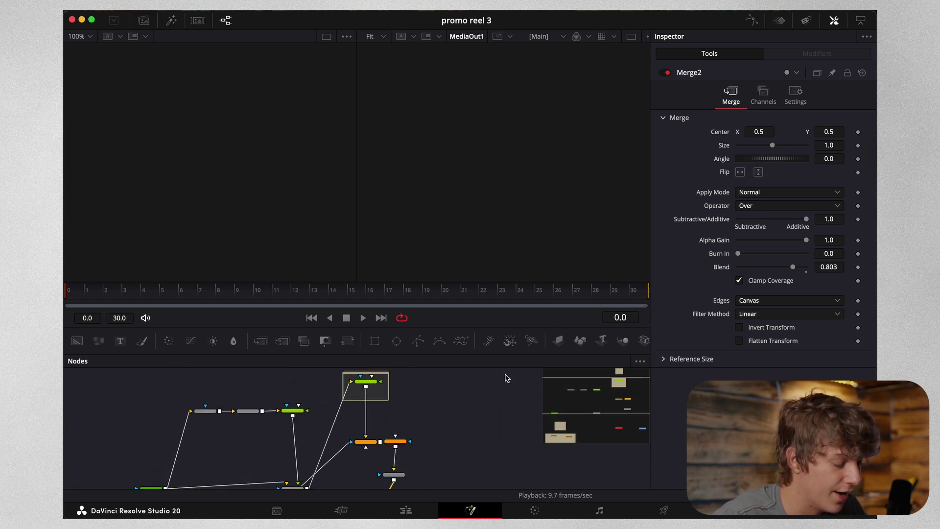
{"action": "right_click", "coordinate": [428, 459]}
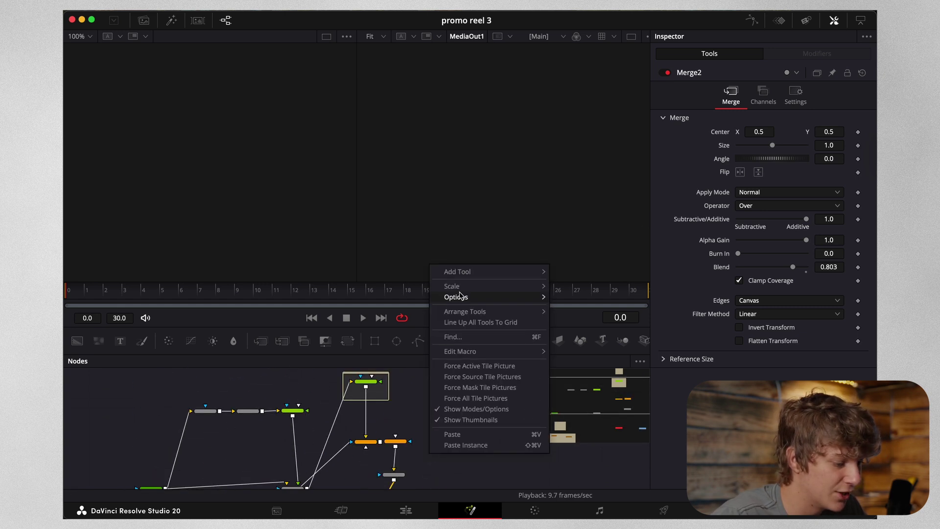
{"action": "mouse_move", "coordinate": [460, 291]}
{"action": "left_click", "coordinate": [580, 347]}
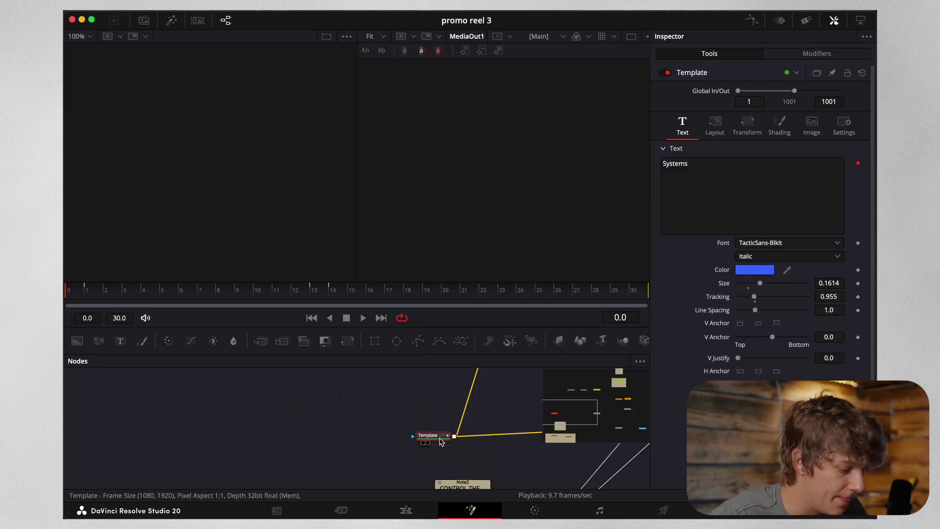
Rearrange the Template, GaussianBlur1 and CreateBump nodes in the Fusion graph.
{"action": "left_click_drag", "start_coordinate": [442, 442], "coordinate": [376, 424]}
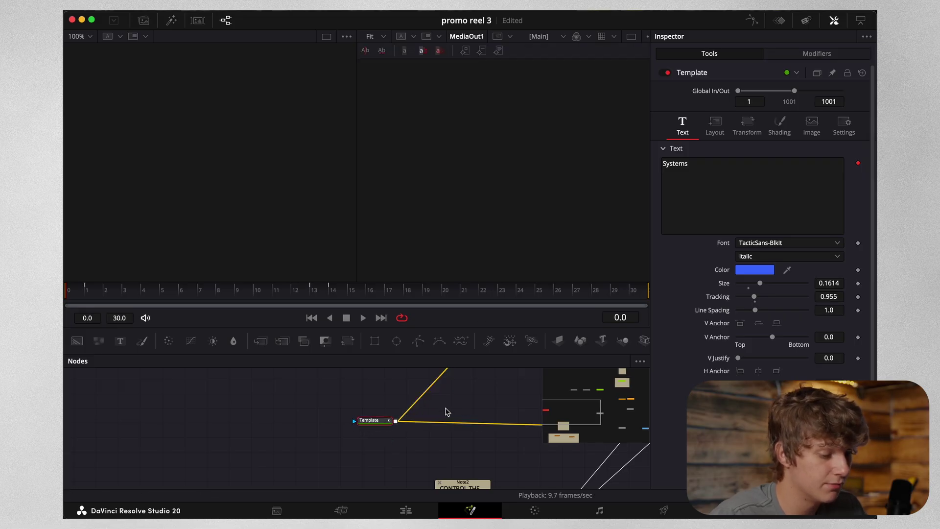
{"action": "left_click_drag", "start_coordinate": [379, 424], "coordinate": [381, 434]}
{"action": "left_click_drag", "start_coordinate": [568, 416], "coordinate": [575, 395]}
{"action": "left_click_drag", "start_coordinate": [368, 419], "coordinate": [368, 413]}
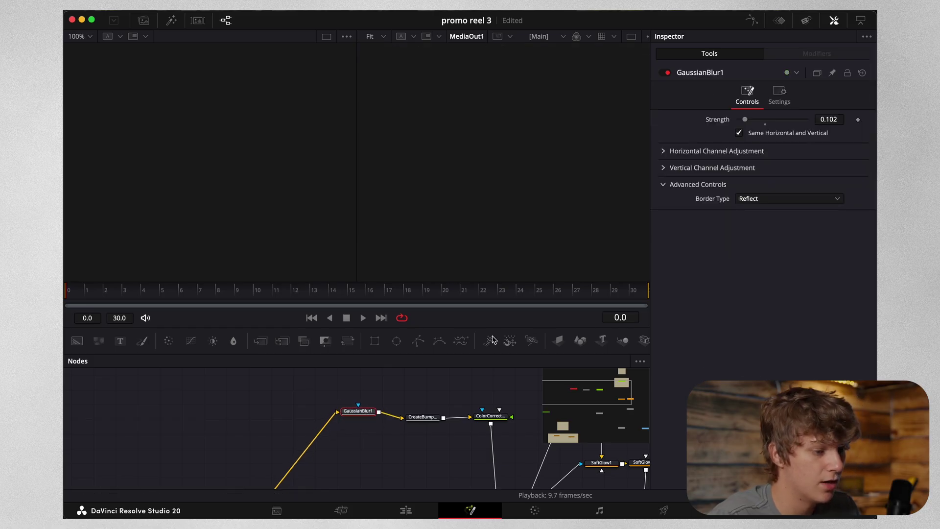
{"action": "left_click", "coordinate": [777, 95]}
{"action": "left_click", "coordinate": [760, 101]}
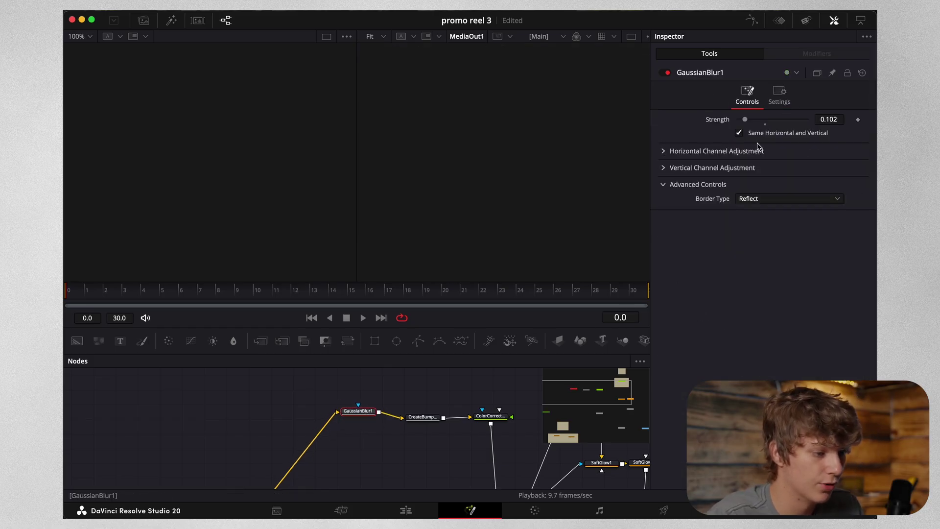
{"action": "left_click", "coordinate": [424, 419]}
{"action": "left_click_drag", "start_coordinate": [425, 422], "coordinate": [431, 420]}
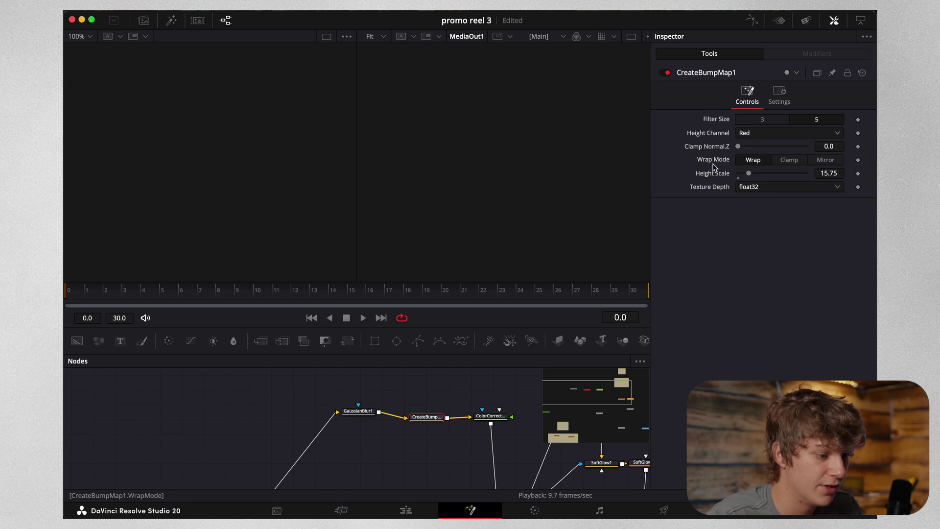
Leave Texture Depth at float32 and inspect ColorCorrector2's settings.
{"action": "left_click", "coordinate": [747, 189]}
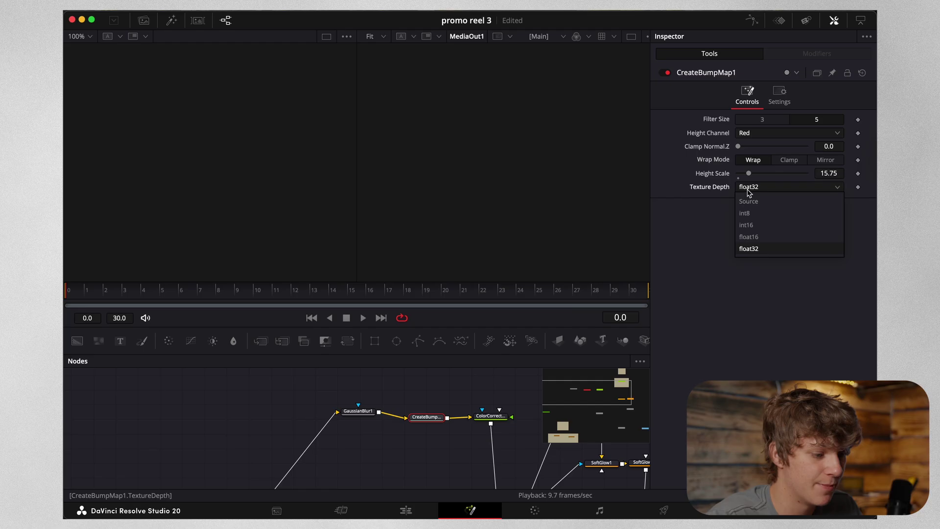
{"action": "left_click", "coordinate": [748, 193]}
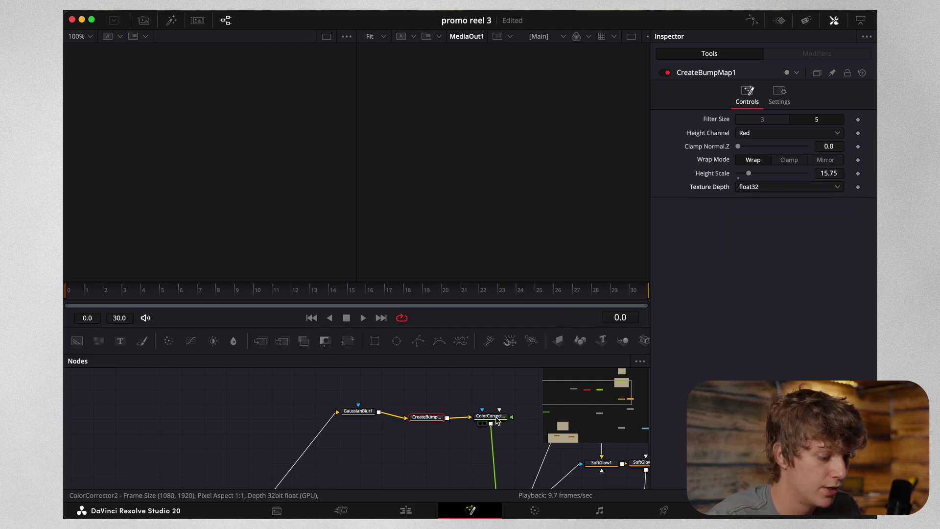
{"action": "scroll", "coordinate": [560, 394], "scroll_direction": "right", "scroll_amount": 3}
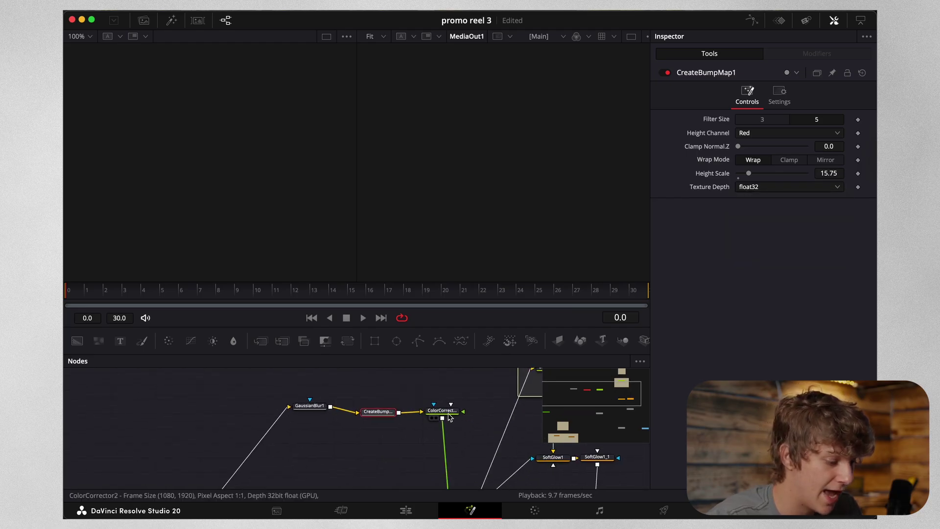
{"action": "left_click", "coordinate": [442, 413]}
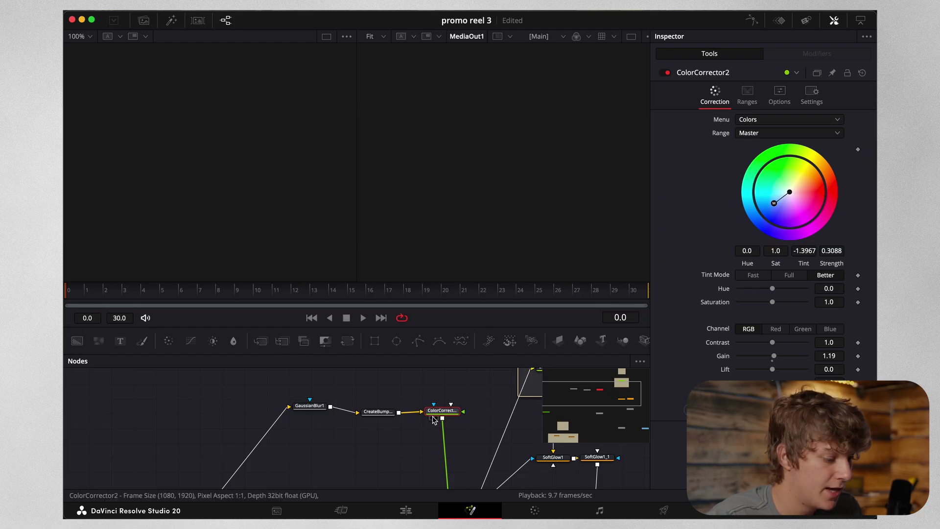
Move Merge1 up beside Template and select it to show its merge settings.
{"action": "left_click_drag", "start_coordinate": [571, 392], "coordinate": [581, 411]}
{"action": "left_click_drag", "start_coordinate": [458, 438], "coordinate": [464, 423]}
{"action": "left_click", "coordinate": [463, 420]}
{"action": "left_click_drag", "start_coordinate": [626, 396], "coordinate": [581, 411]}
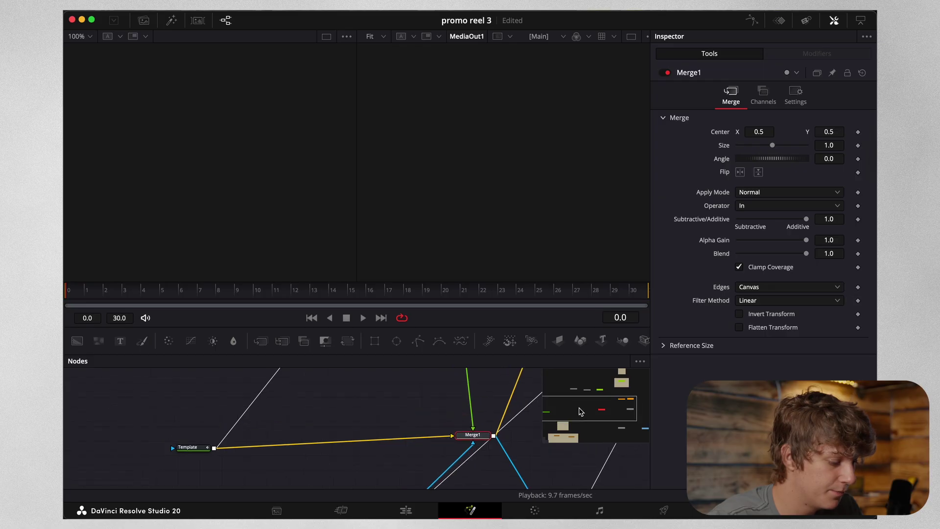
Nudge Merge1 left, then shift the Ellipse1 shine mask right across the Systems text.
{"action": "mouse_move", "coordinate": [481, 437]}
{"action": "left_mouse_down"}
{"action": "mouse_move", "coordinate": [474, 441]}
{"action": "mouse_move", "coordinate": [469, 423]}
{"action": "left_mouse_up"}
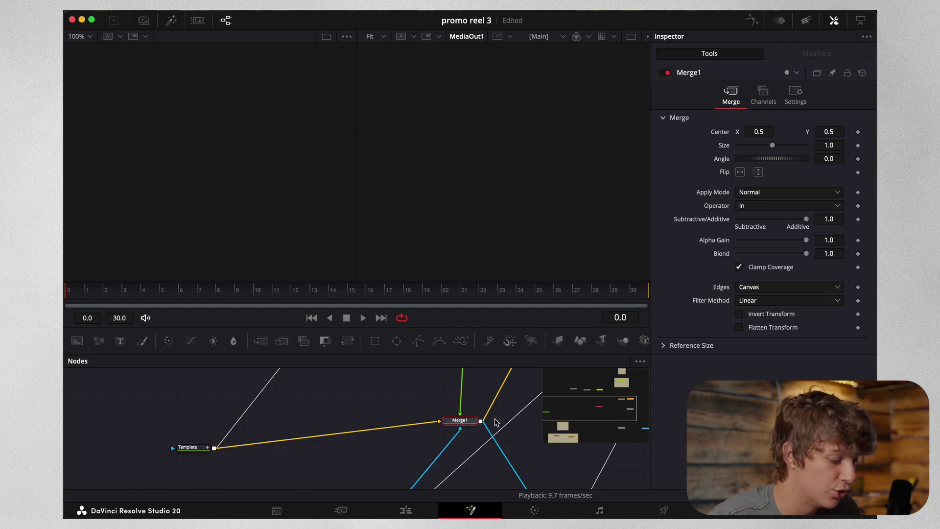
{"action": "left_click_drag", "start_coordinate": [578, 408], "coordinate": [576, 430]}
{"action": "left_click_drag", "start_coordinate": [246, 287], "coordinate": [370, 294]}
{"action": "left_click", "coordinate": [255, 450]}
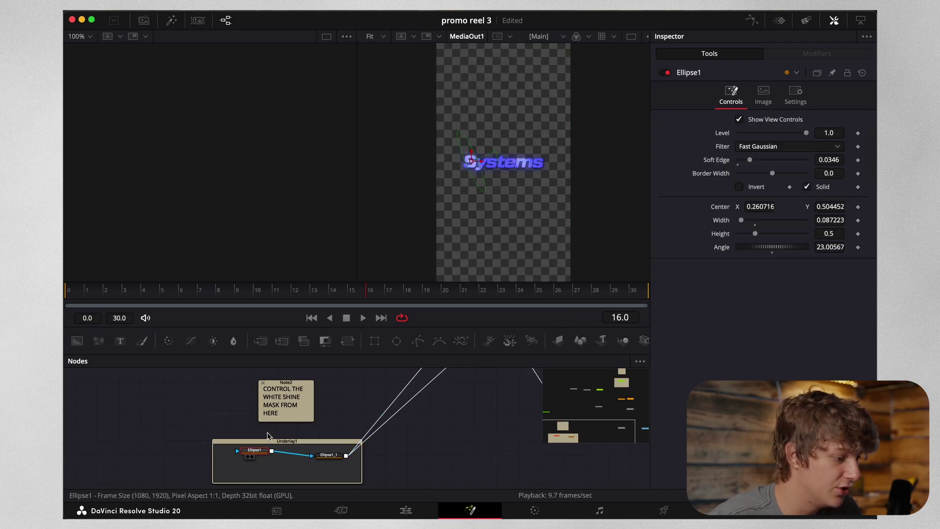
{"action": "mouse_move", "coordinate": [471, 160]}
{"action": "left_mouse_down"}
{"action": "mouse_move", "coordinate": [543, 161]}
{"action": "mouse_move", "coordinate": [474, 162]}
{"action": "left_mouse_up"}
Put the playhead on frame 13, zoom the viewer to 200%, and select CreateBumpMap1.
{"action": "left_click_drag", "start_coordinate": [180, 294], "coordinate": [66, 292]}
{"action": "left_click", "coordinate": [310, 290]}
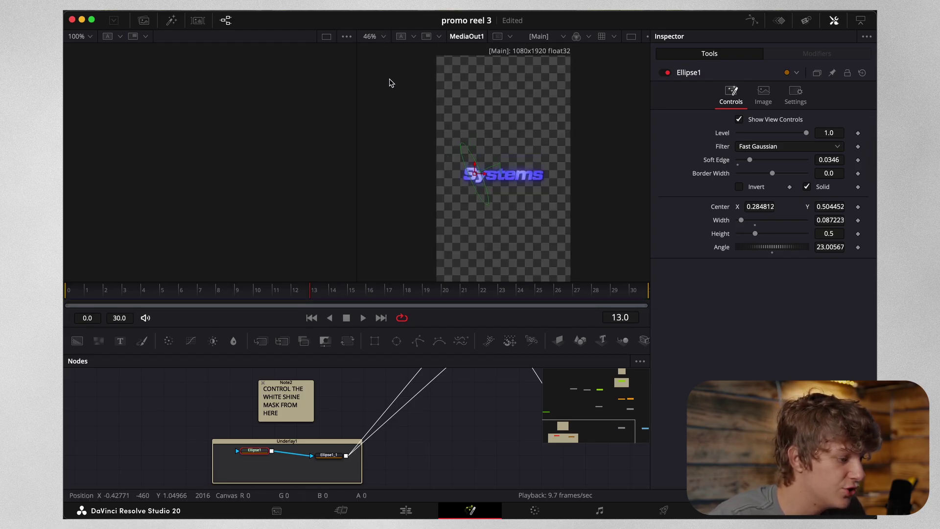
{"action": "left_click", "coordinate": [383, 38]}
{"action": "left_click", "coordinate": [380, 97]}
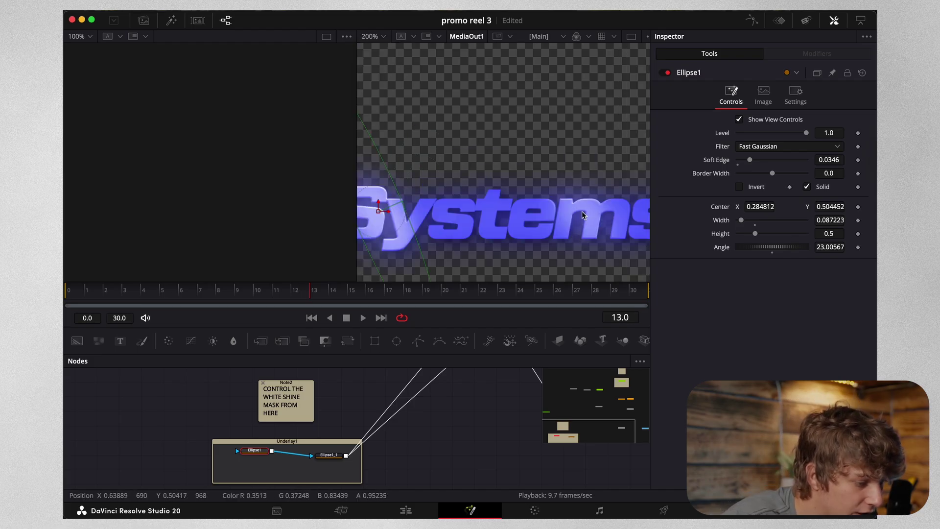
{"action": "scroll", "coordinate": [348, 411], "scroll_direction": "up", "scroll_amount": 5}
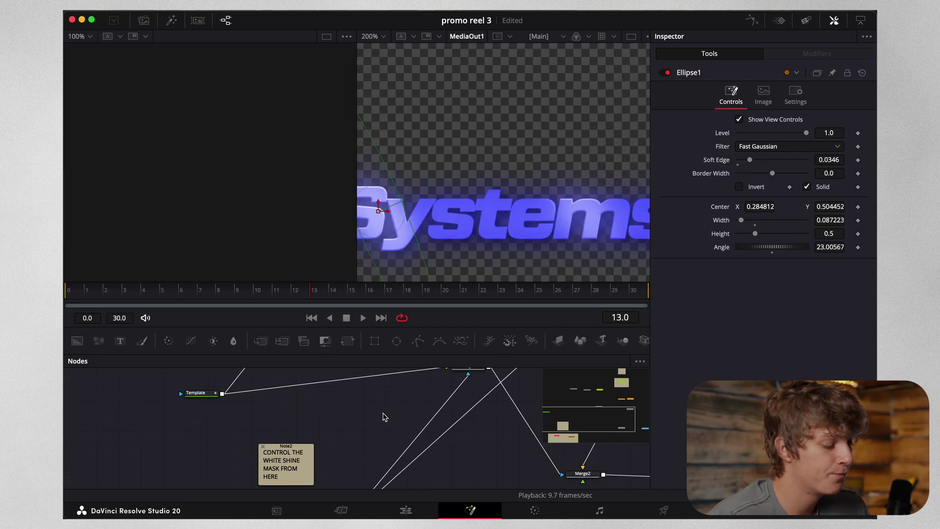
{"action": "scroll", "coordinate": [437, 433], "scroll_direction": "up", "scroll_amount": 3}
{"action": "left_click", "coordinate": [406, 389]}
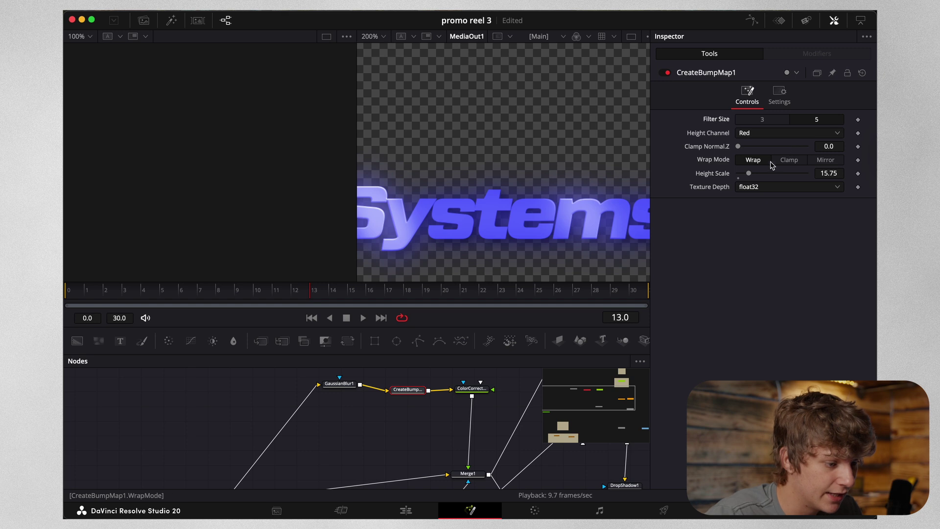
Drag CreateBumpMap1's Height Scale up to 85.04, keeping Texture Depth at float32.
{"action": "left_click_drag", "start_coordinate": [752, 177], "coordinate": [813, 180]}
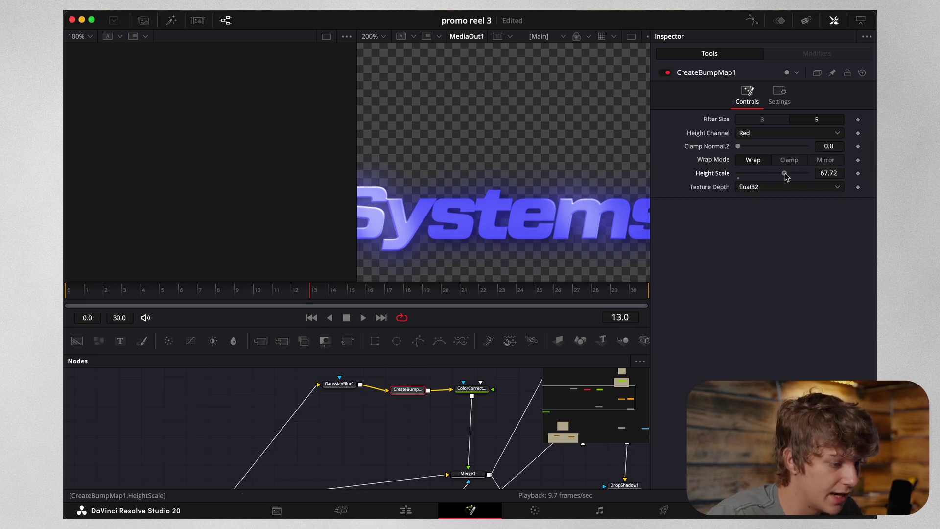
{"action": "left_click_drag", "start_coordinate": [766, 177], "coordinate": [796, 175]}
{"action": "left_click", "coordinate": [761, 186]}
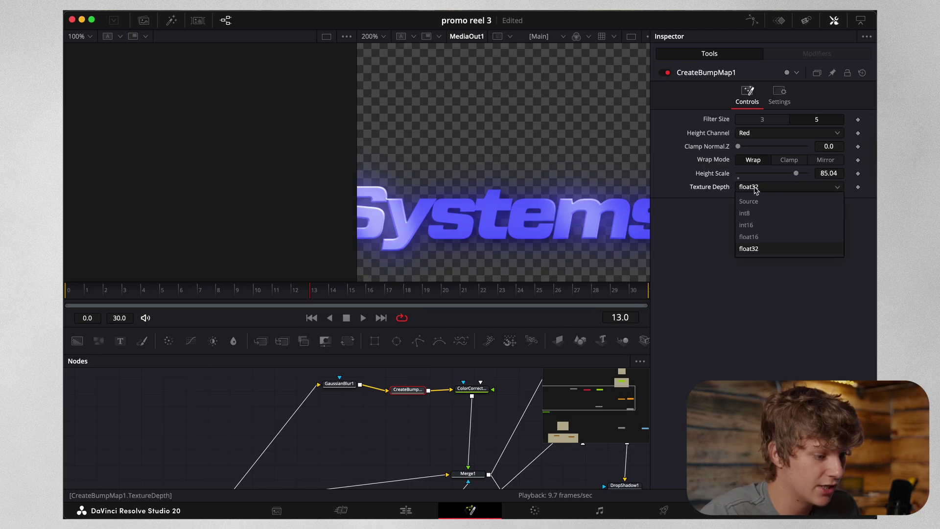
{"action": "left_click", "coordinate": [757, 238]}
{"action": "left_click", "coordinate": [757, 190]}
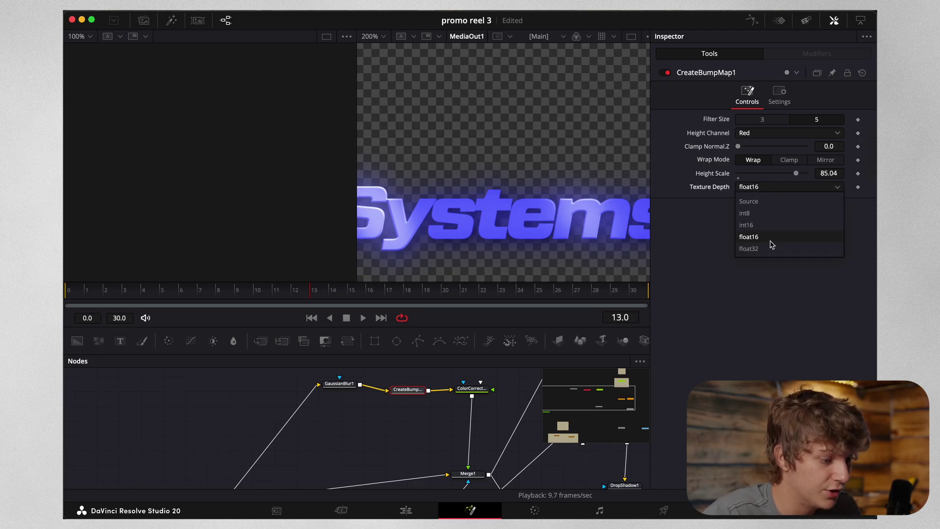
{"action": "left_click", "coordinate": [770, 251]}
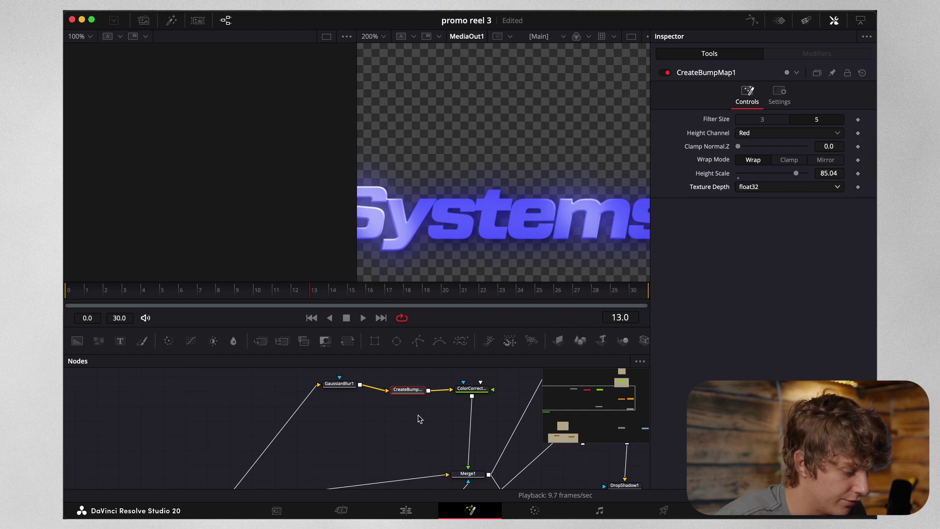
{"action": "left_click_drag", "start_coordinate": [574, 400], "coordinate": [563, 442]}
{"action": "left_click", "coordinate": [409, 431]}
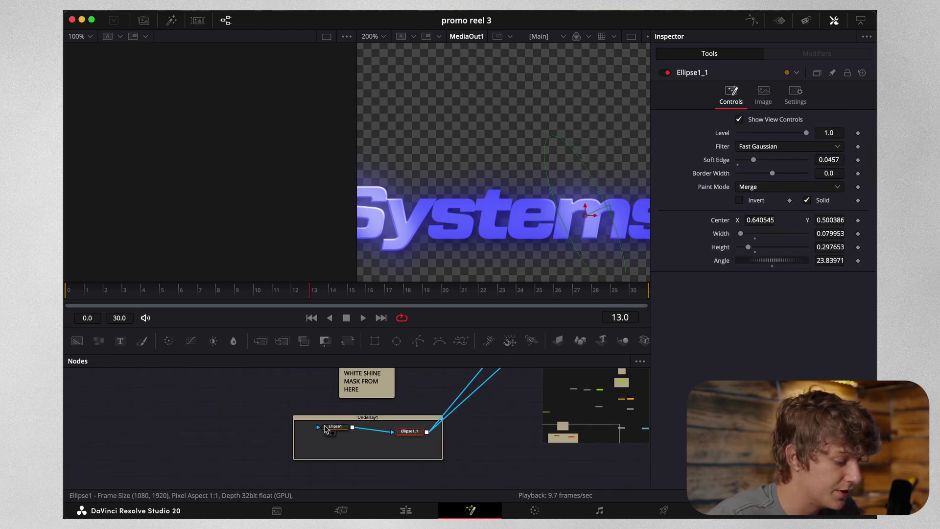
{"action": "left_click", "coordinate": [331, 429]}
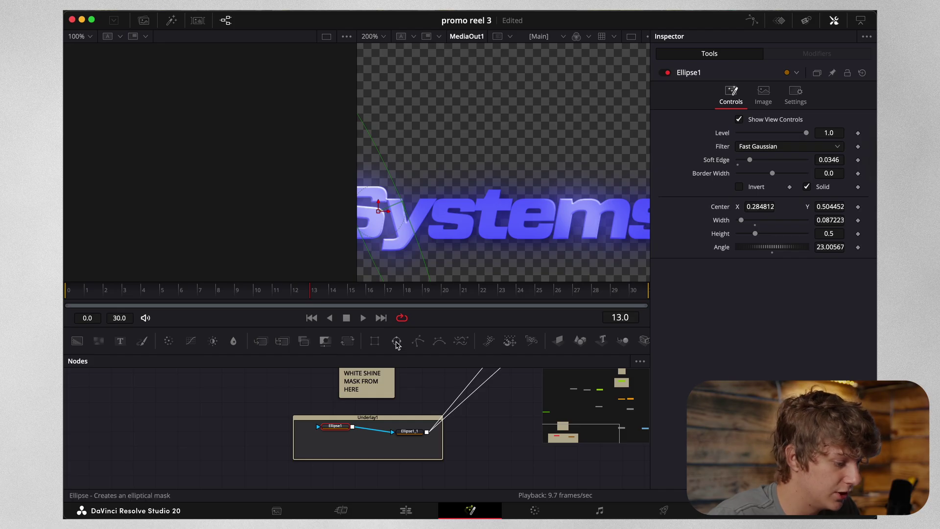
{"action": "left_click", "coordinate": [385, 37]}
{"action": "left_click", "coordinate": [378, 53]}
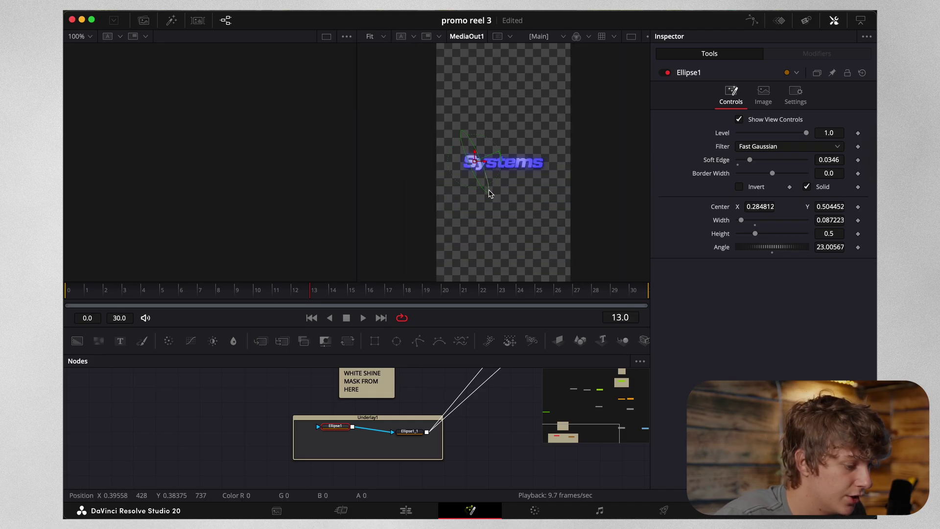
{"action": "left_click_drag", "start_coordinate": [396, 341], "coordinate": [196, 402]}
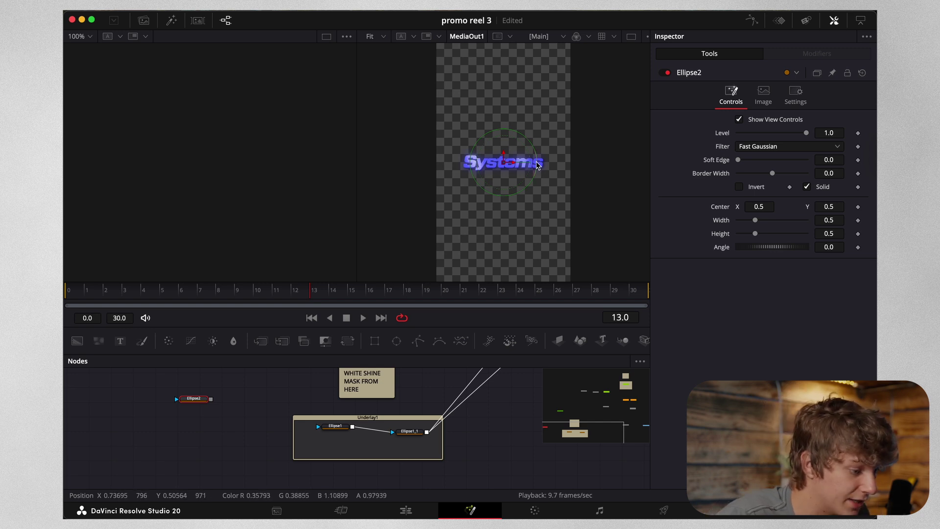
{"action": "left_click_drag", "start_coordinate": [470, 167], "coordinate": [494, 164]}
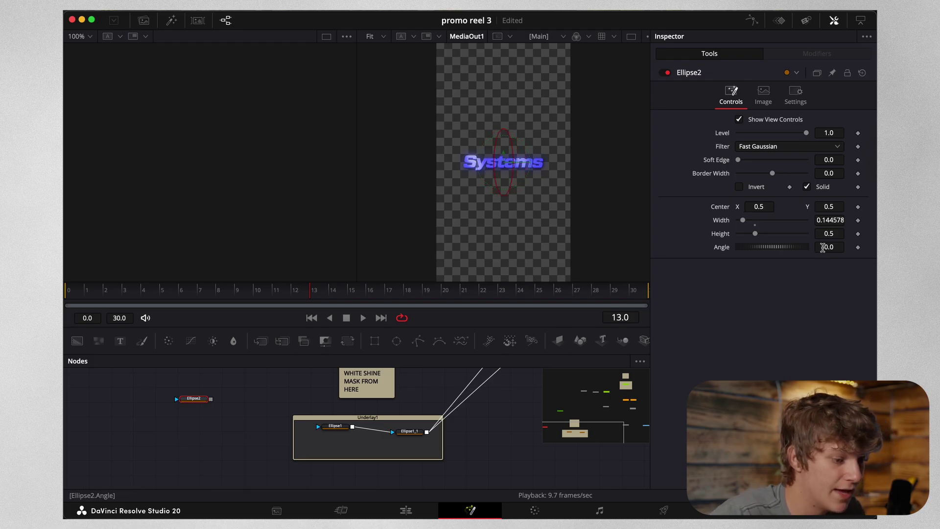
{"action": "left_click_drag", "start_coordinate": [827, 247], "coordinate": [821, 245]}
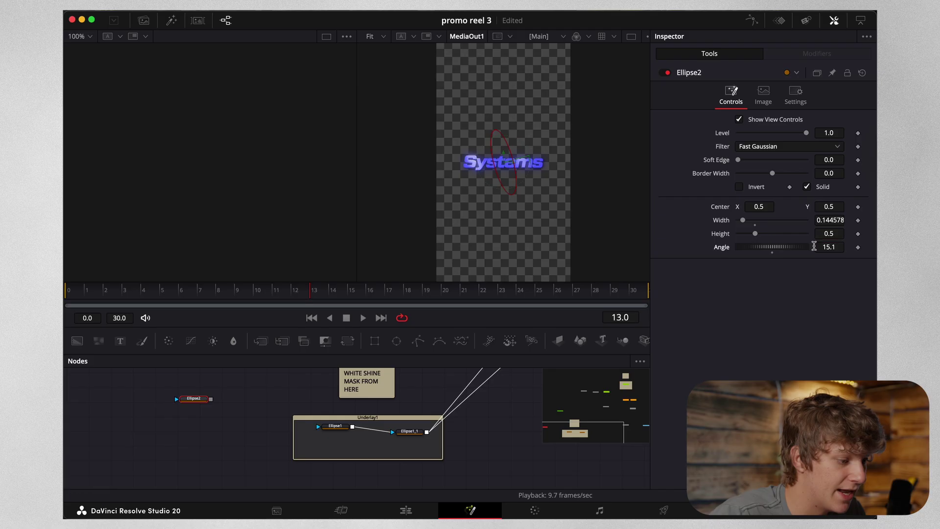
{"action": "left_click_drag", "start_coordinate": [504, 162], "coordinate": [524, 161]}
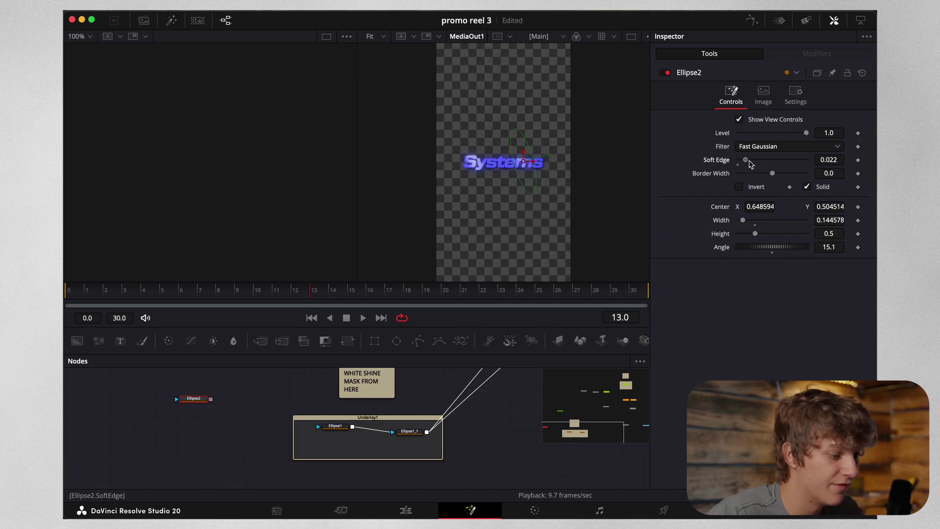
{"action": "left_click_drag", "start_coordinate": [748, 161], "coordinate": [750, 162]}
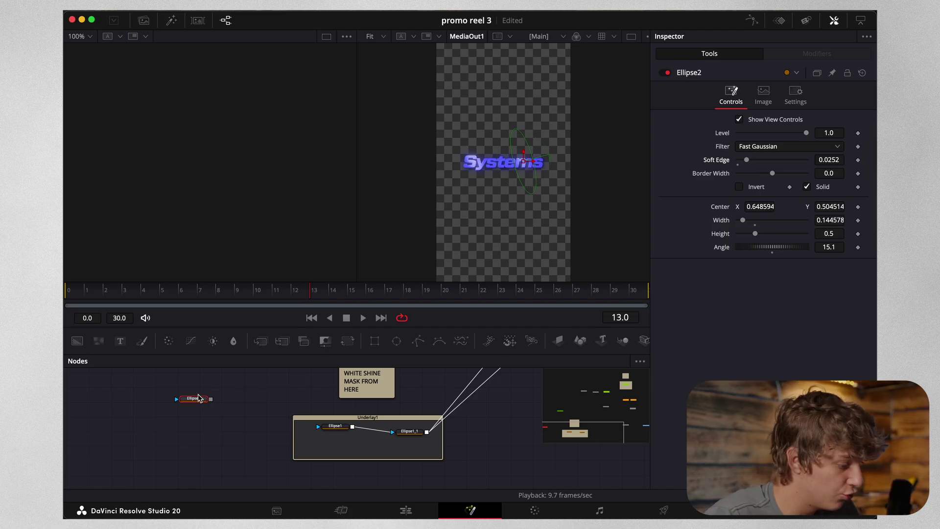
{"action": "key", "text": "Delete"}
{"action": "left_click", "coordinate": [335, 425]}
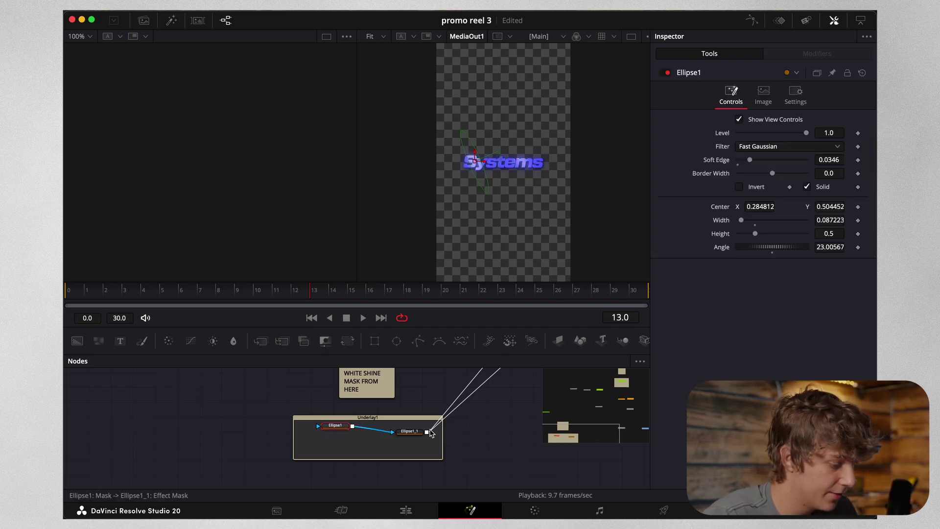
{"action": "left_click", "coordinate": [412, 431]}
{"action": "left_click", "coordinate": [344, 425]}
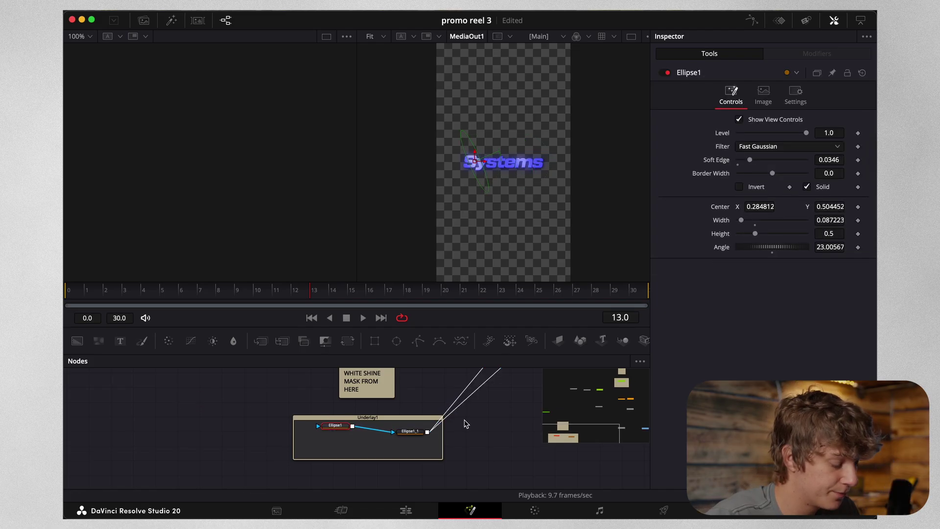
{"action": "scroll", "coordinate": [464, 424], "scroll_direction": "up", "scroll_amount": 2}
{"action": "scroll", "coordinate": [465, 438], "scroll_direction": "up", "scroll_amount": 4}
{"action": "mouse_move", "coordinate": [613, 402]}
{"action": "left_mouse_down"}
{"action": "mouse_move", "coordinate": [561, 427]}
{"action": "mouse_move", "coordinate": [560, 419]}
{"action": "mouse_move", "coordinate": [587, 403]}
{"action": "mouse_move", "coordinate": [545, 442]}
{"action": "mouse_move", "coordinate": [604, 389]}
{"action": "left_mouse_up"}
Swing Underlay2's ColorCorrector1 tint to -0.8948, turning the Systems title from blue to orange.
{"action": "left_click", "coordinate": [465, 398]}
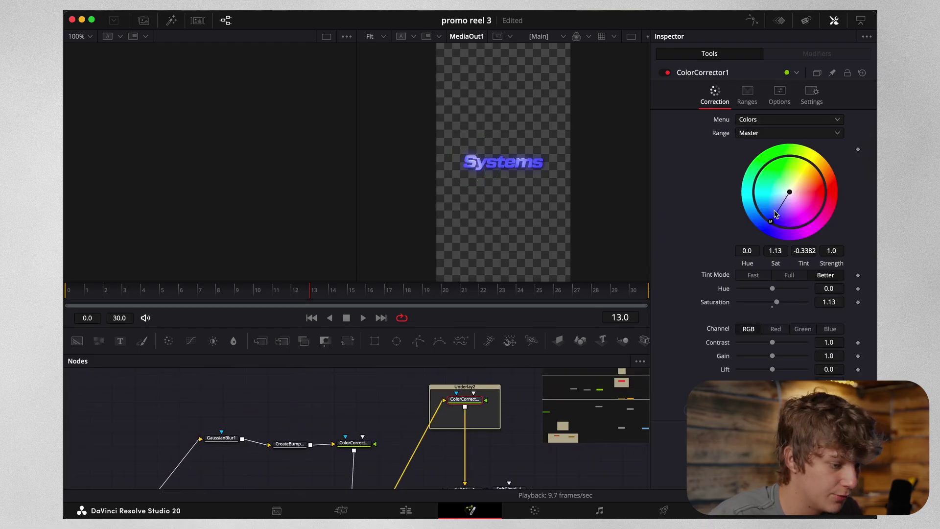
{"action": "left_click_drag", "start_coordinate": [772, 223], "coordinate": [870, 129]}
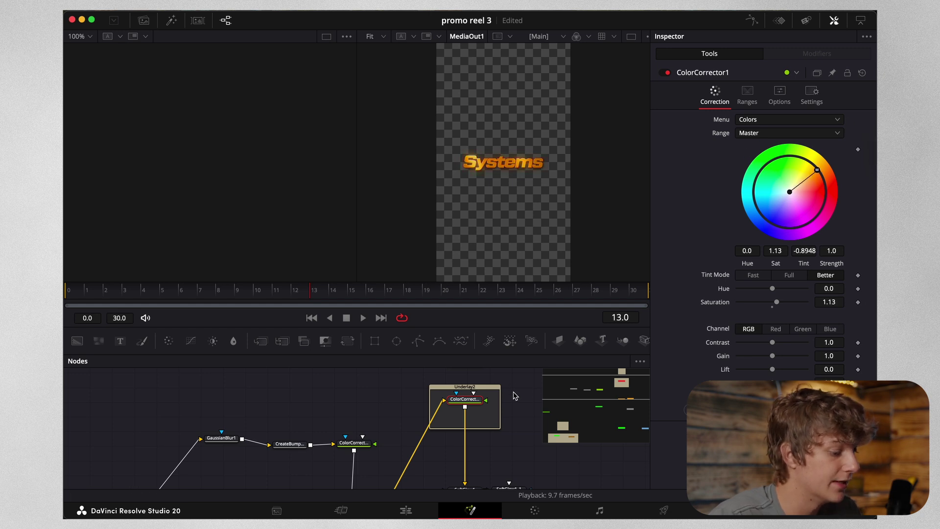
{"action": "left_click_drag", "start_coordinate": [561, 388], "coordinate": [619, 410]}
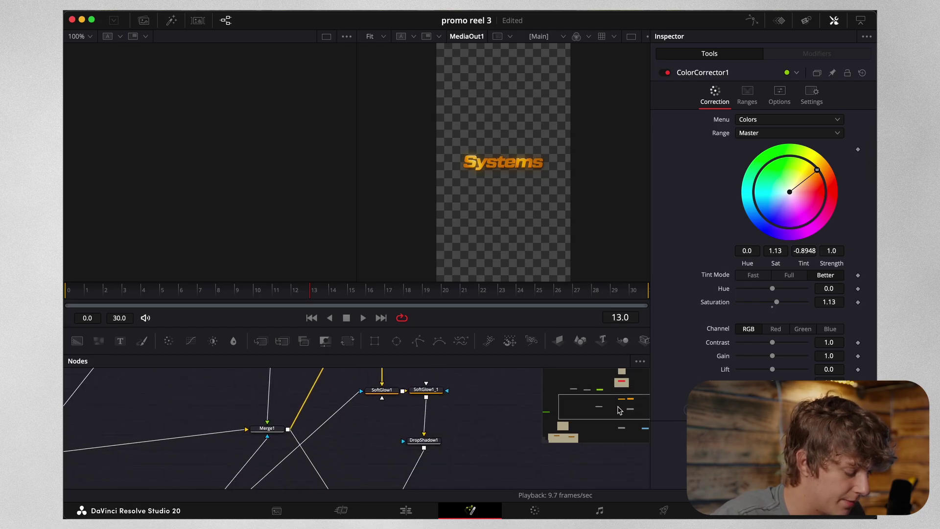
{"action": "left_click", "coordinate": [387, 395]}
{"action": "left_click", "coordinate": [414, 390]}
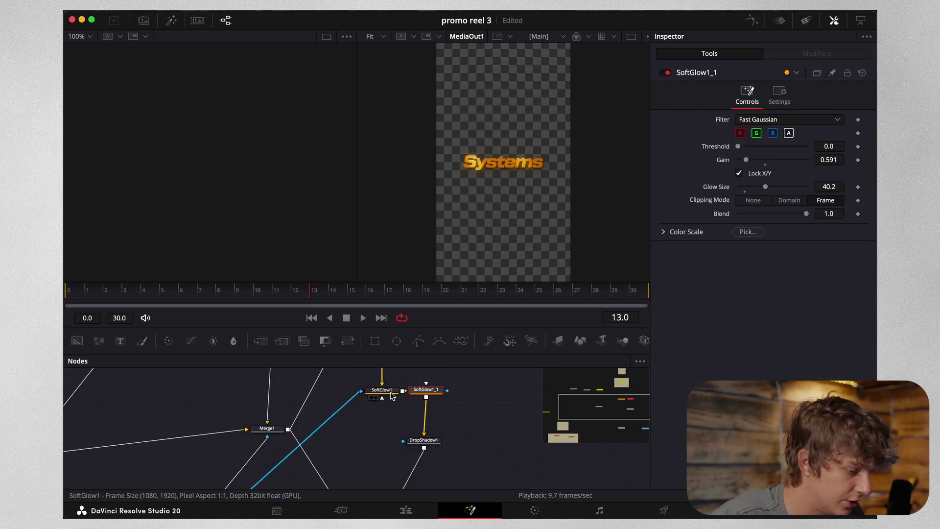
Review the SoftGlow1, SoftGlow1_1, DropShadow1 and Merge2 settings, then select MediaOut1.
{"action": "left_click", "coordinate": [389, 393]}
{"action": "left_click", "coordinate": [410, 390]}
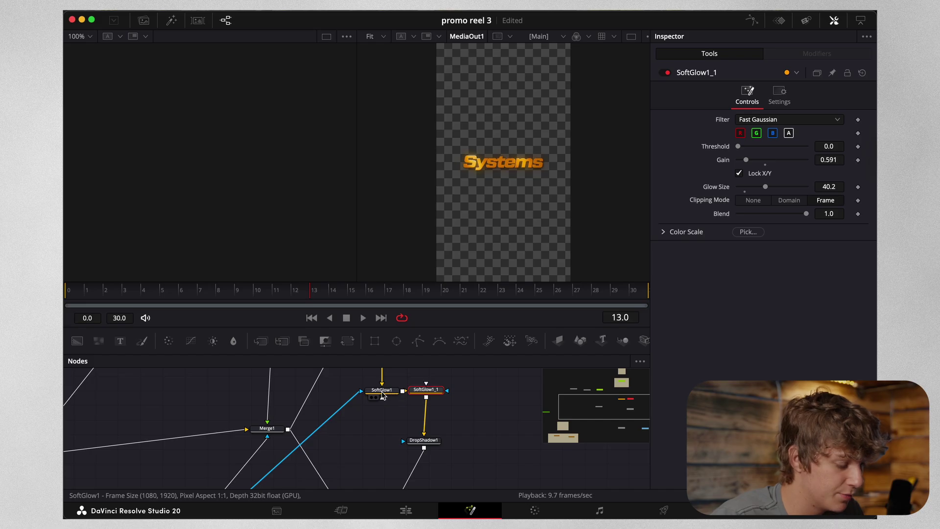
{"action": "left_click", "coordinate": [378, 396]}
{"action": "left_click", "coordinate": [418, 390]}
{"action": "left_click", "coordinate": [421, 440]}
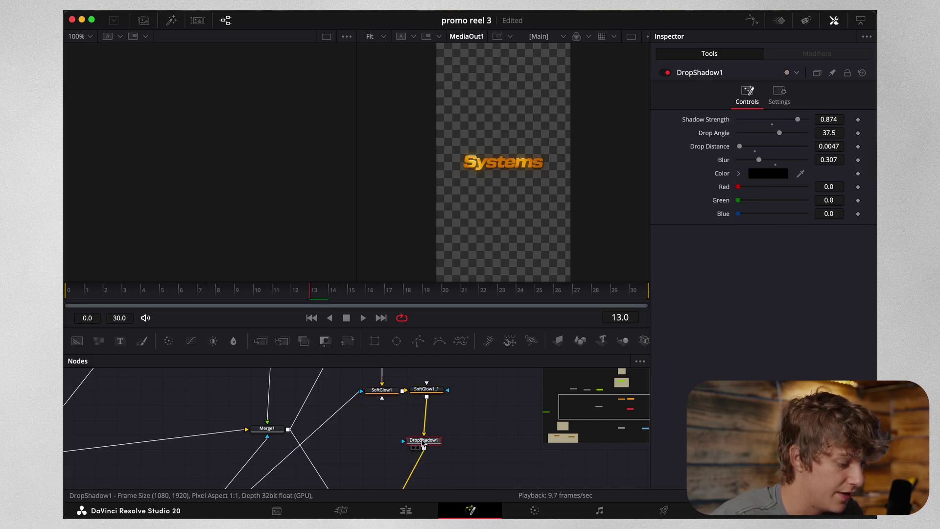
{"action": "left_click_drag", "start_coordinate": [574, 405], "coordinate": [603, 417]}
{"action": "scroll", "coordinate": [605, 420], "scroll_direction": "down", "scroll_amount": 3}
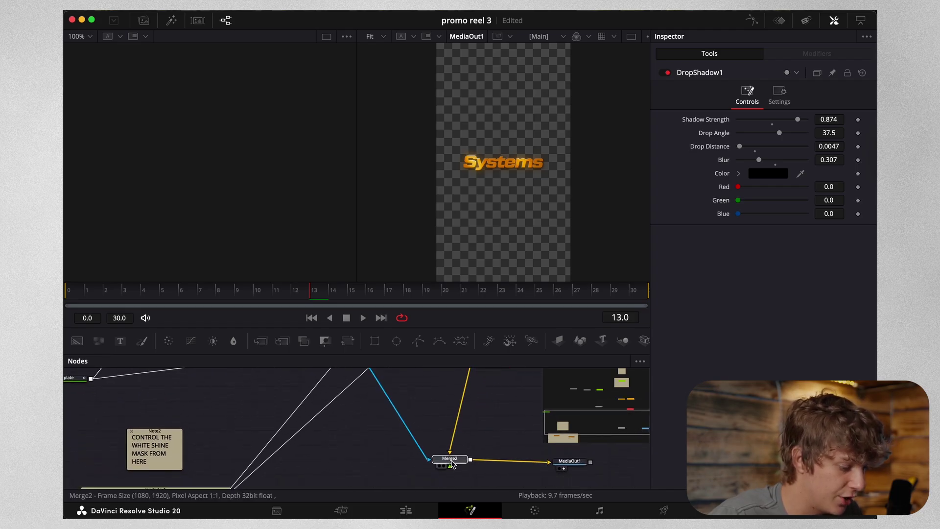
{"action": "left_click", "coordinate": [453, 462]}
{"action": "left_click", "coordinate": [566, 458]}
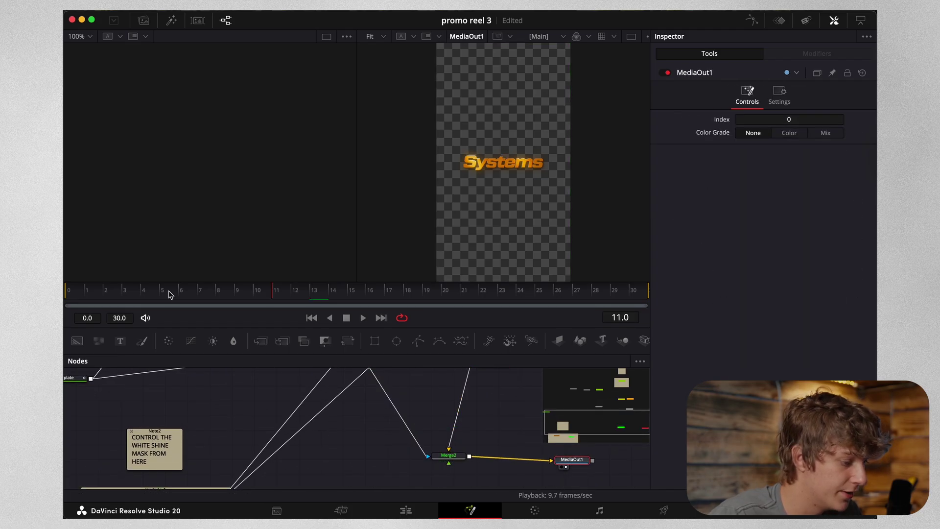
Play the Systems title animation from the first frame twice.
{"action": "left_click_drag", "start_coordinate": [308, 301], "coordinate": [67, 289]}
{"action": "key", "text": "space"}
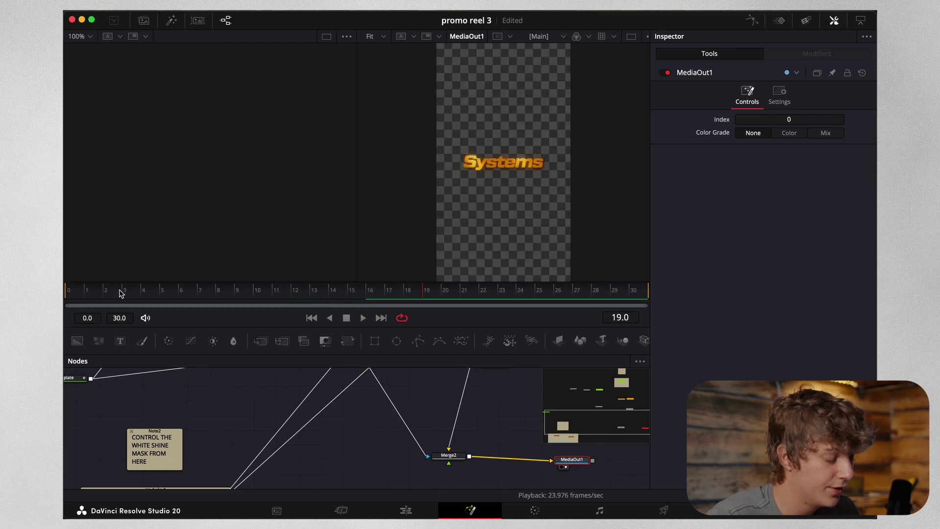
{"action": "left_click", "coordinate": [99, 289]}
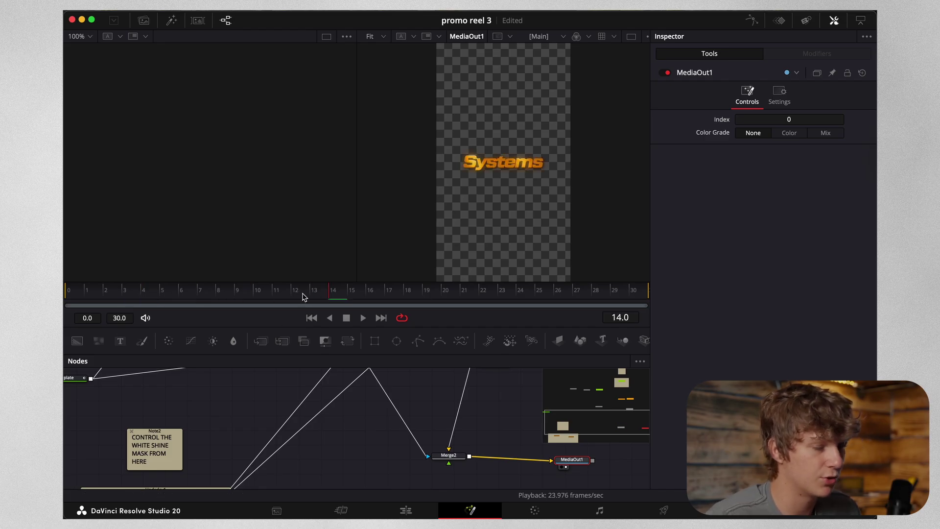
{"action": "left_click_drag", "start_coordinate": [302, 296], "coordinate": [65, 301]}
{"action": "key", "text": "space"}
{"action": "key", "text": "space"}
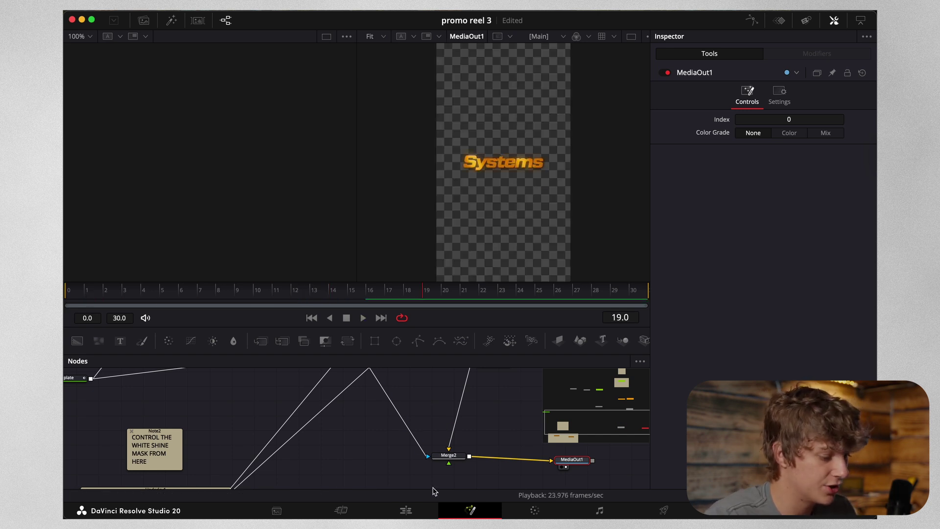
On the Edit page, re-enable the Glitch, C3622.MP4 and V4 Text+ clips.
{"action": "left_click", "coordinate": [405, 512]}
{"action": "left_click", "coordinate": [473, 410]}
{"action": "key", "text": "d"}
{"action": "left_click", "coordinate": [474, 423]}
{"action": "key", "text": "d"}
{"action": "left_click", "coordinate": [462, 379]}
{"action": "key", "text": "d"}
{"action": "left_click", "coordinate": [458, 372]}
{"action": "scroll", "coordinate": [457, 386], "scroll_direction": "up", "scroll_amount": 3}
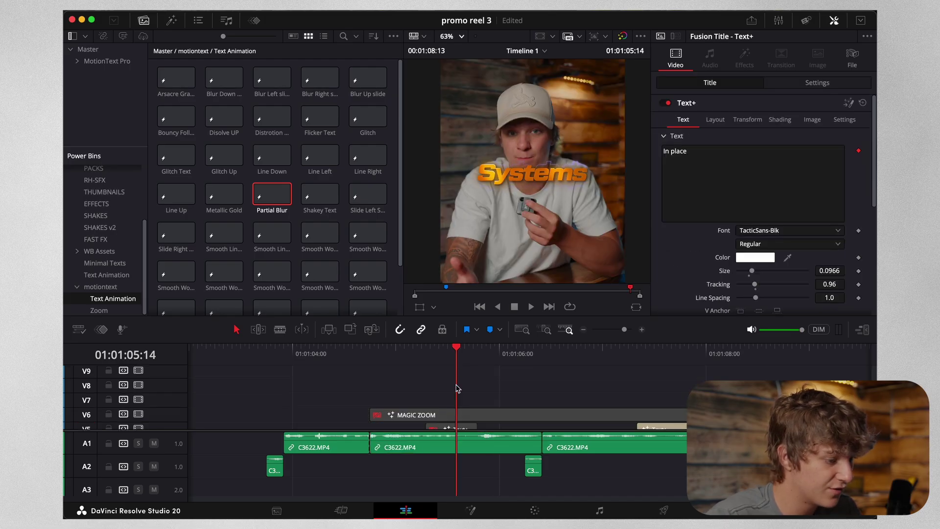
Re-enable the V5 Text+ and MAGIC ZOOM clips and play back from 01:01:04:18.
{"action": "left_click", "coordinate": [451, 426]}
{"action": "key", "text": "d"}
{"action": "left_click", "coordinate": [451, 415]}
{"action": "key", "text": "d"}
{"action": "left_click", "coordinate": [371, 348]}
{"action": "key", "text": "space"}
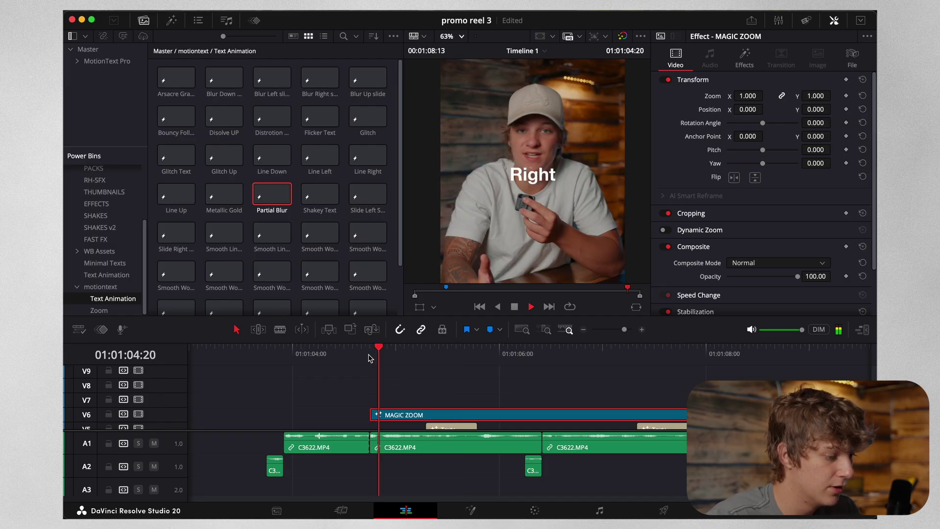
{"action": "key", "text": "space"}
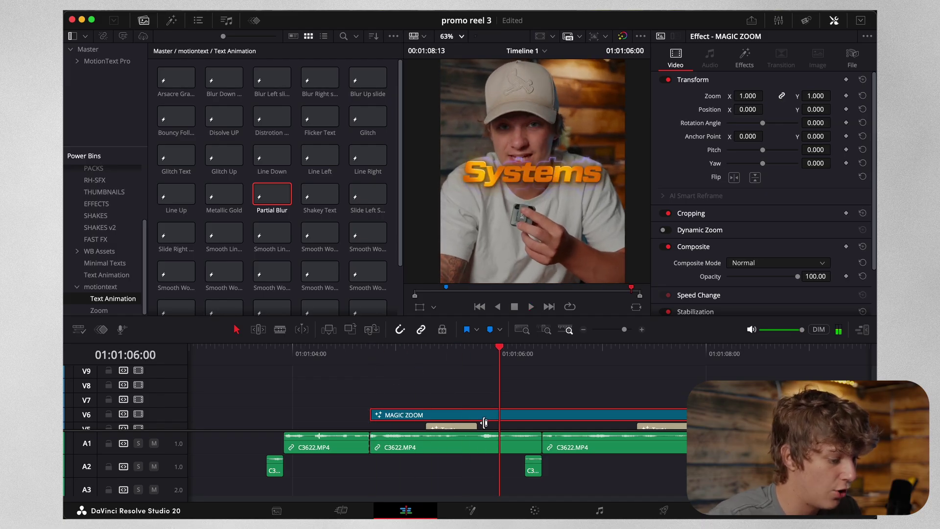
Trim the V5 Text+ clip's right edge and play the Systems In Place section.
{"action": "scroll", "coordinate": [482, 416], "scroll_direction": "down", "scroll_amount": 3}
{"action": "left_click_drag", "start_coordinate": [476, 368], "coordinate": [541, 370]}
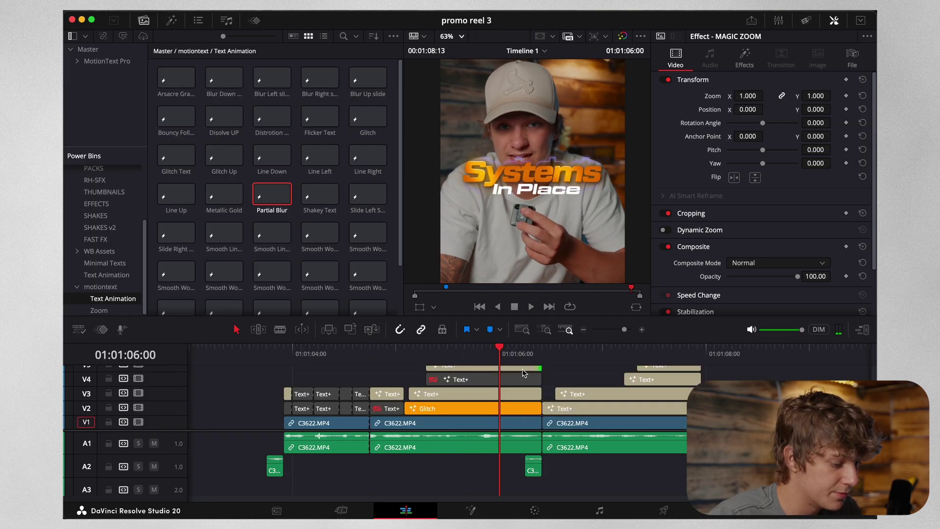
{"action": "left_click", "coordinate": [518, 369]}
{"action": "scroll", "coordinate": [513, 393], "scroll_direction": "up", "scroll_amount": 3}
{"action": "left_click", "coordinate": [501, 416]}
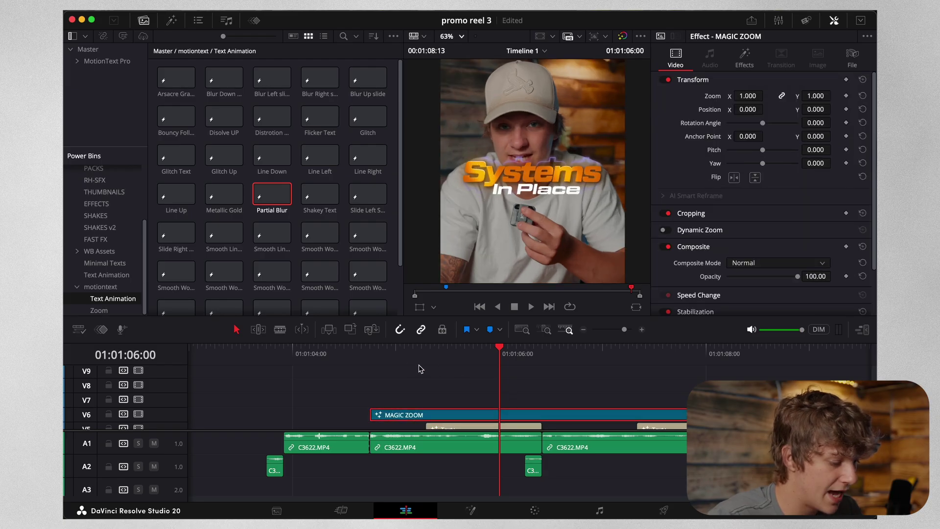
{"action": "left_click", "coordinate": [370, 361]}
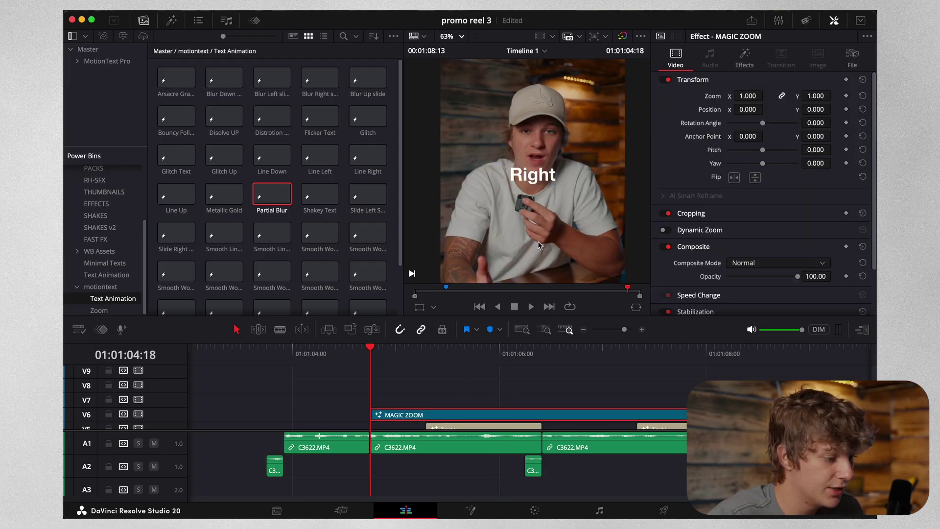
{"action": "left_click", "coordinate": [87, 50]}
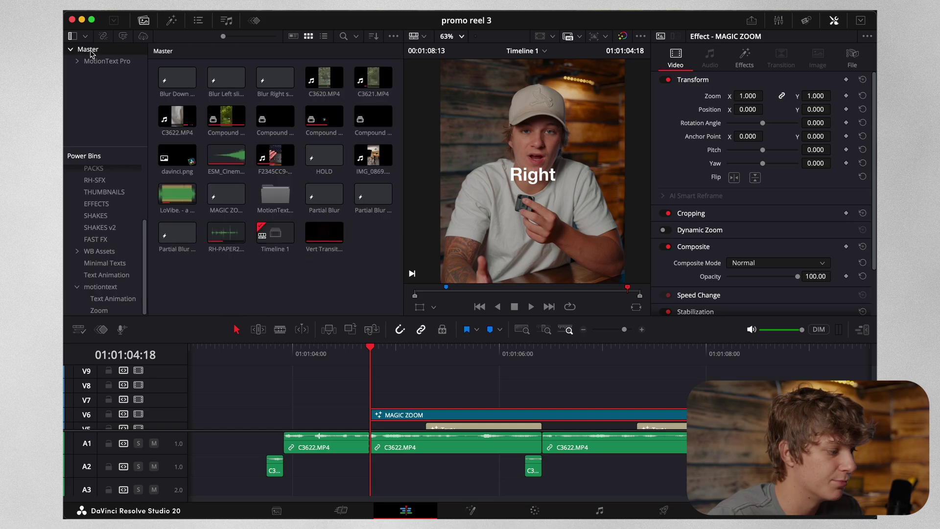
{"action": "key", "text": "space"}
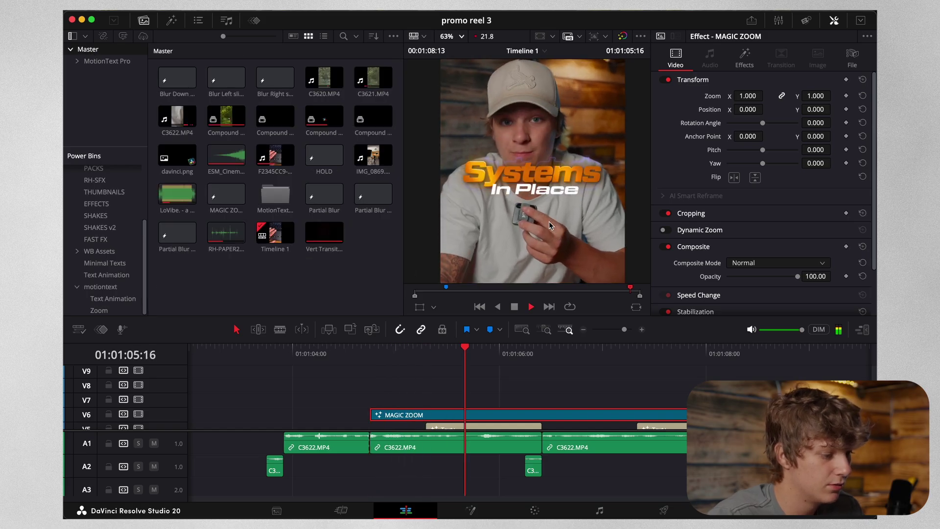
Disable the V5 Text+ and MAGIC ZOOM clips again and select the Glitch title clip.
{"action": "scroll", "coordinate": [486, 414], "scroll_direction": "down", "scroll_amount": 4}
{"action": "left_click", "coordinate": [473, 409]}
{"action": "left_click", "coordinate": [465, 393]}
{"action": "scroll", "coordinate": [463, 399], "scroll_direction": "up", "scroll_amount": 4}
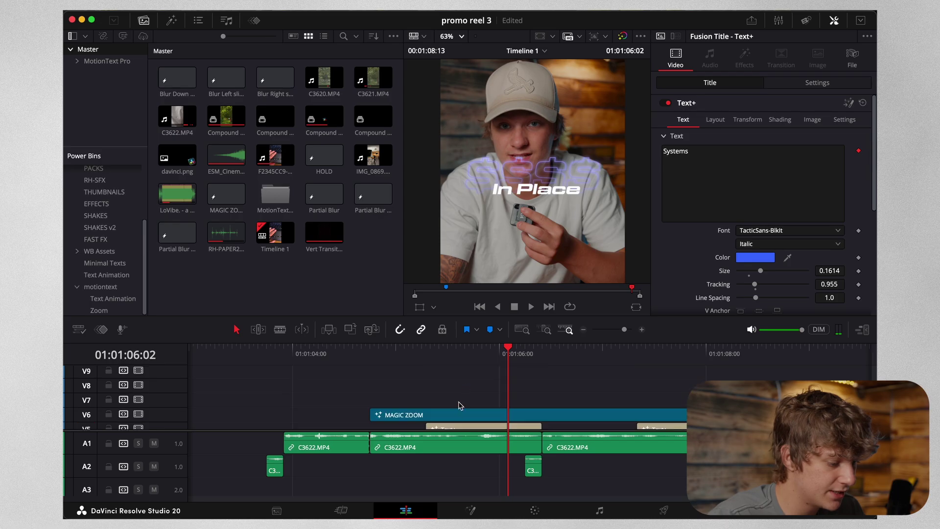
{"action": "left_click", "coordinate": [456, 427]}
{"action": "key", "text": "d"}
{"action": "left_click", "coordinate": [455, 415]}
{"action": "key", "text": "d"}
{"action": "scroll", "coordinate": [455, 414], "scroll_direction": "down", "scroll_amount": 4}
{"action": "left_click", "coordinate": [469, 406]}
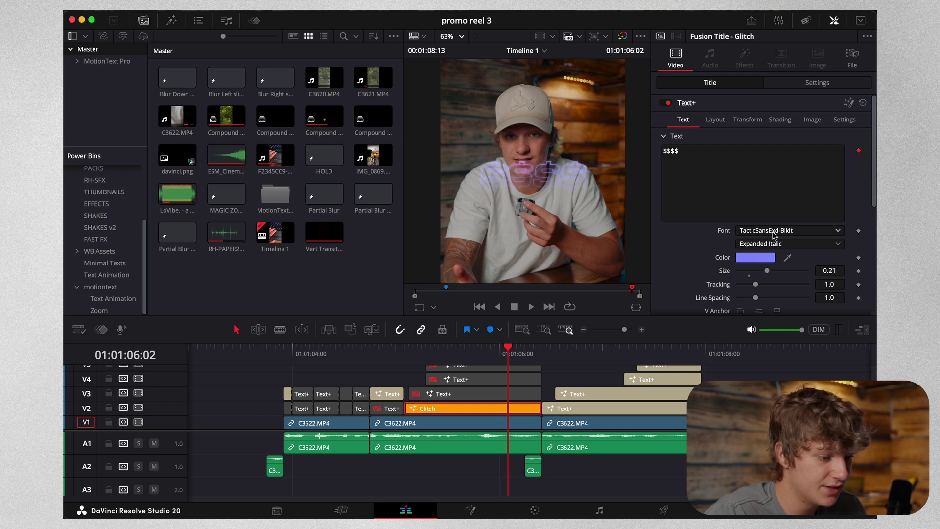
In the Glitch title's Fusion graph, move the Rectangle1 mask up and set Soft Edge to 0.2.
{"action": "left_click", "coordinate": [488, 511]}
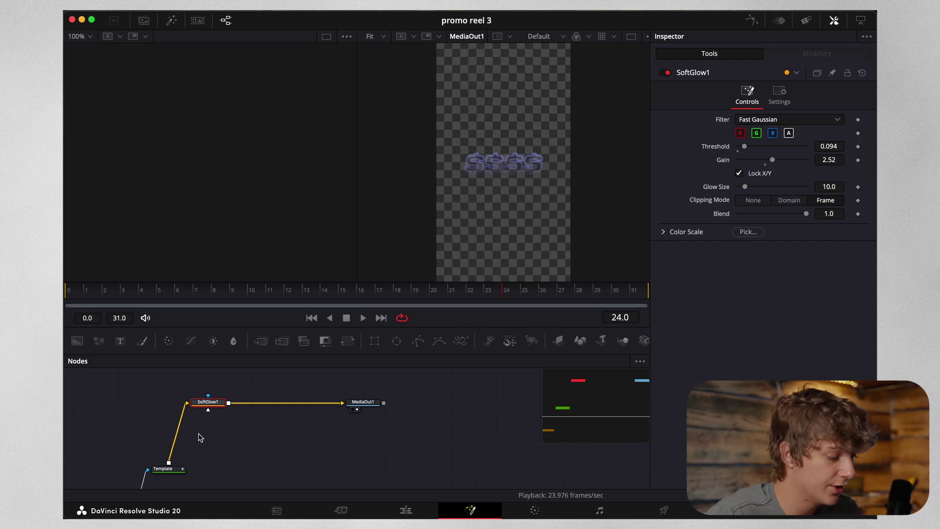
{"action": "left_click_drag", "start_coordinate": [201, 406], "coordinate": [230, 413]}
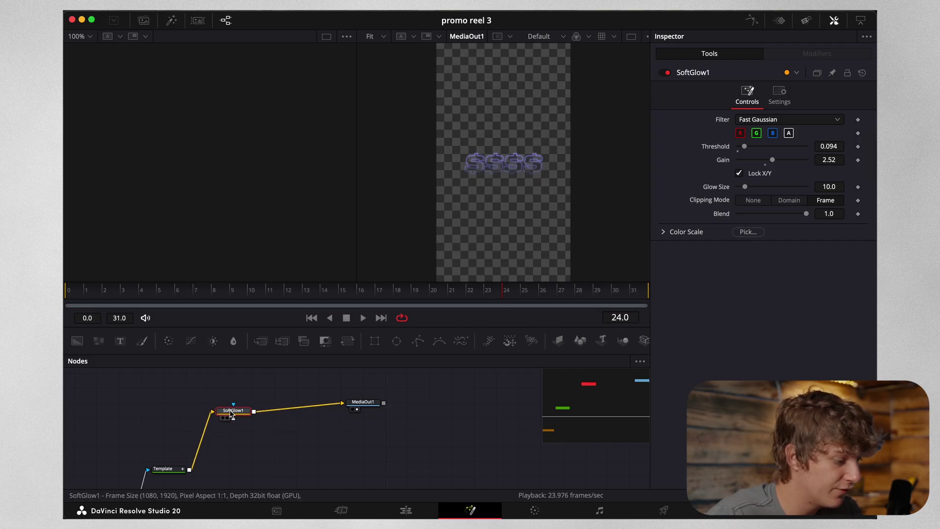
{"action": "left_click", "coordinate": [164, 469]}
{"action": "scroll", "coordinate": [133, 455], "scroll_direction": "down", "scroll_amount": 5}
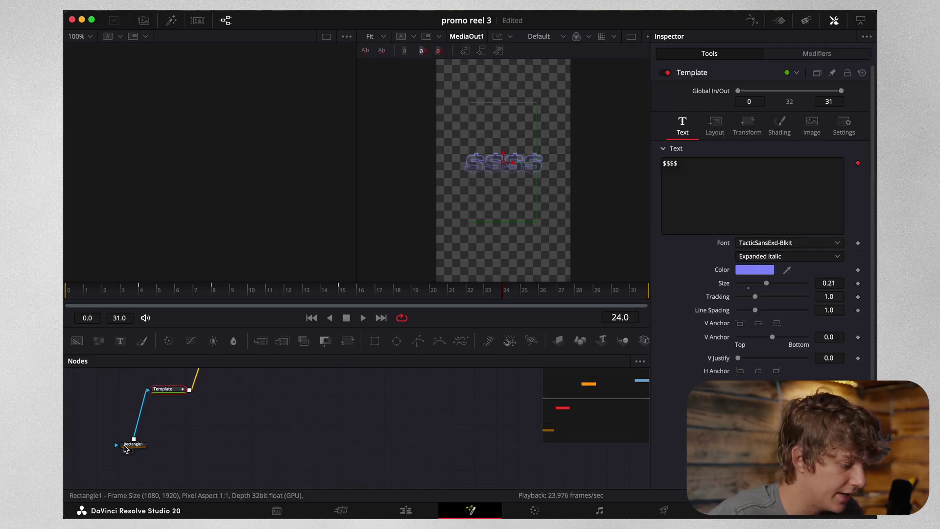
{"action": "left_click", "coordinate": [132, 445]}
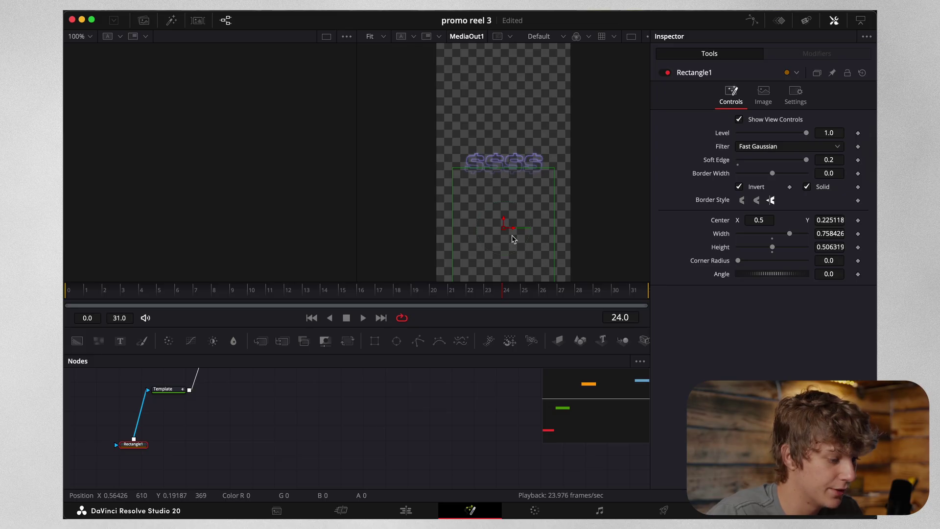
{"action": "mouse_move", "coordinate": [501, 229]}
{"action": "left_mouse_down"}
{"action": "mouse_move", "coordinate": [504, 203]}
{"action": "mouse_move", "coordinate": [505, 230]}
{"action": "left_mouse_up"}
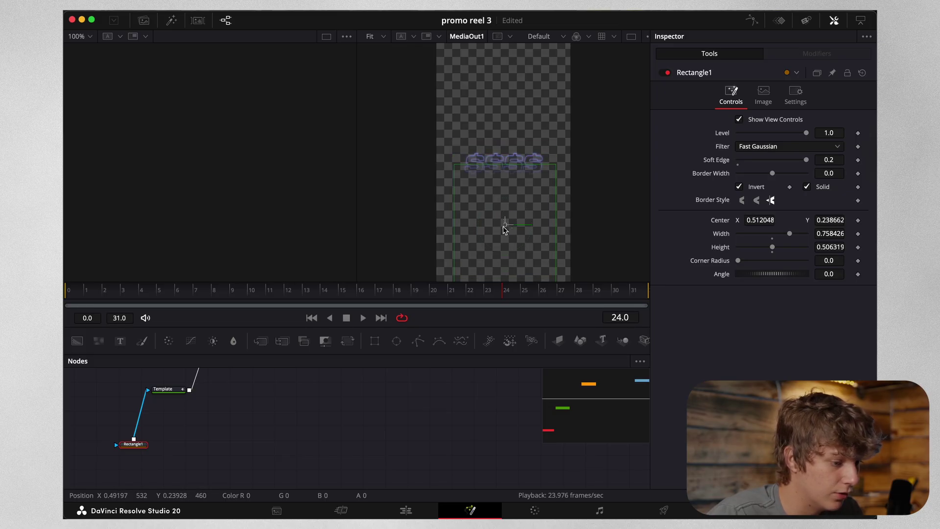
{"action": "mouse_move", "coordinate": [133, 446]}
{"action": "left_mouse_down"}
{"action": "mouse_move", "coordinate": [155, 443]}
{"action": "mouse_move", "coordinate": [134, 448]}
{"action": "left_mouse_up"}
{"action": "left_click_drag", "start_coordinate": [767, 164], "coordinate": [876, 167]}
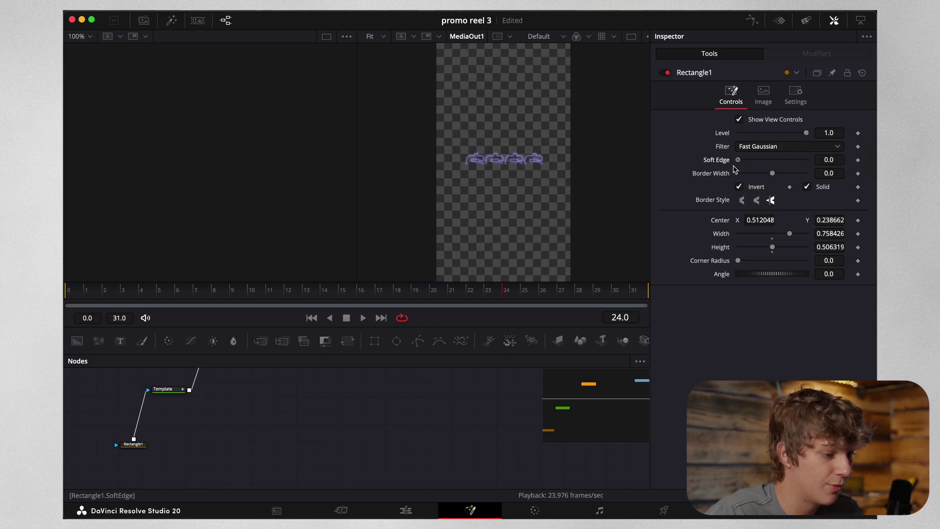
Shift the $$$$ text down-left and reposition Rectangle1, re-softening its edge to 0.2.
{"action": "left_click", "coordinate": [165, 390]}
{"action": "left_click_drag", "start_coordinate": [504, 164], "coordinate": [502, 171]}
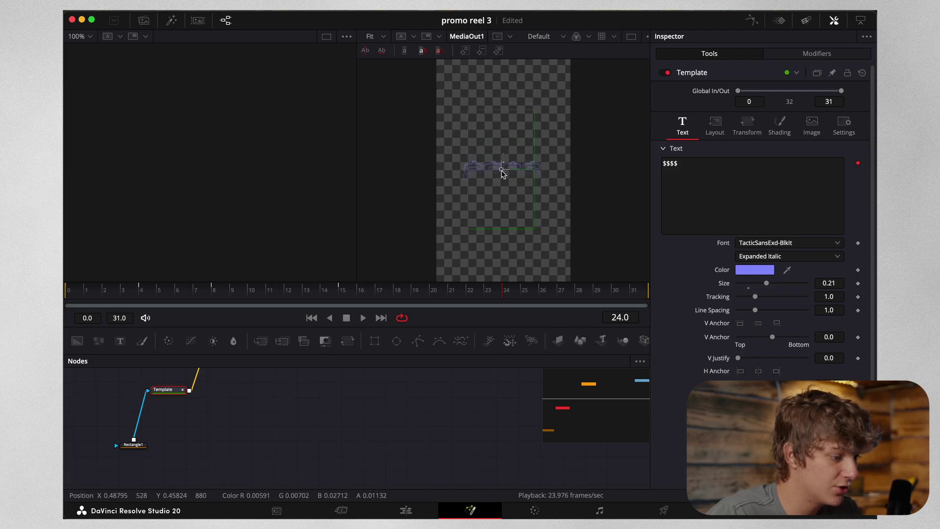
{"action": "left_click", "coordinate": [133, 444]}
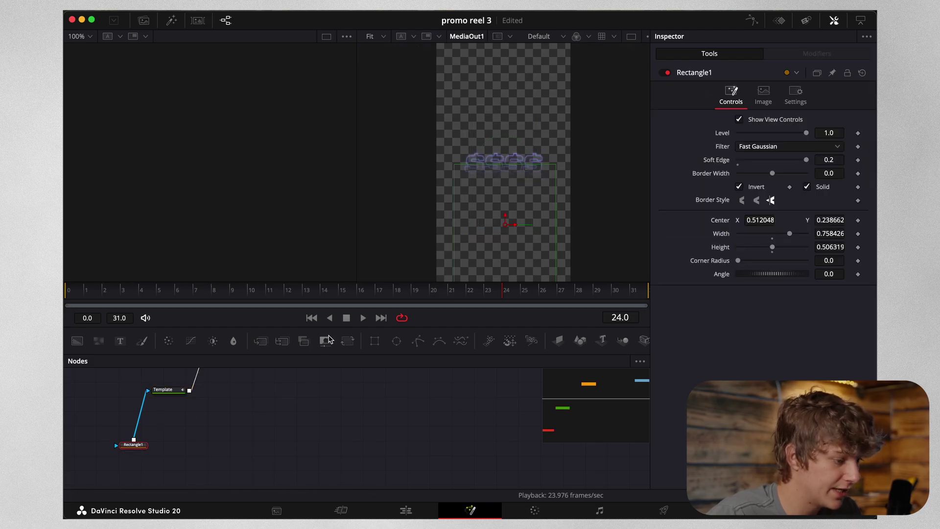
{"action": "left_click_drag", "start_coordinate": [507, 231], "coordinate": [507, 238]}
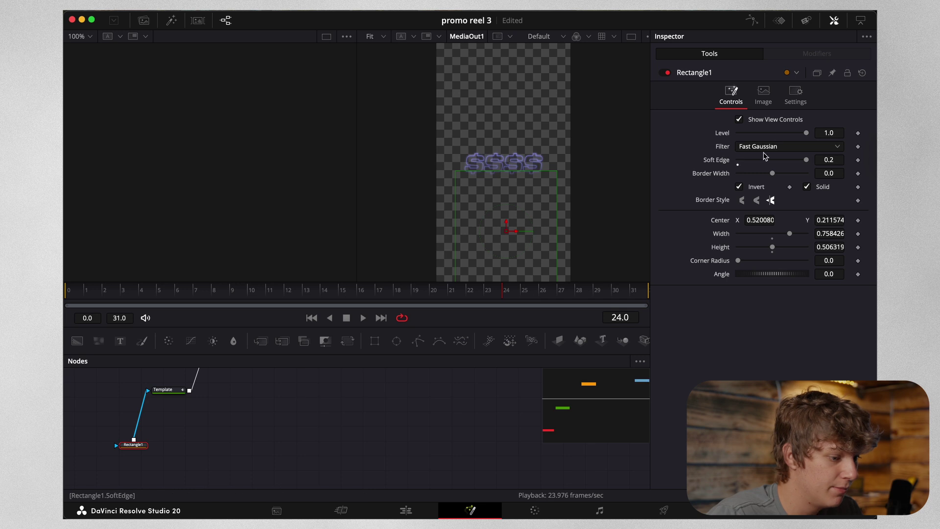
{"action": "double_click", "coordinate": [730, 165]}
{"action": "mouse_move", "coordinate": [509, 234]}
{"action": "left_mouse_down"}
{"action": "mouse_move", "coordinate": [509, 201]}
{"action": "mouse_move", "coordinate": [507, 246]}
{"action": "mouse_move", "coordinate": [508, 229]}
{"action": "left_mouse_up"}
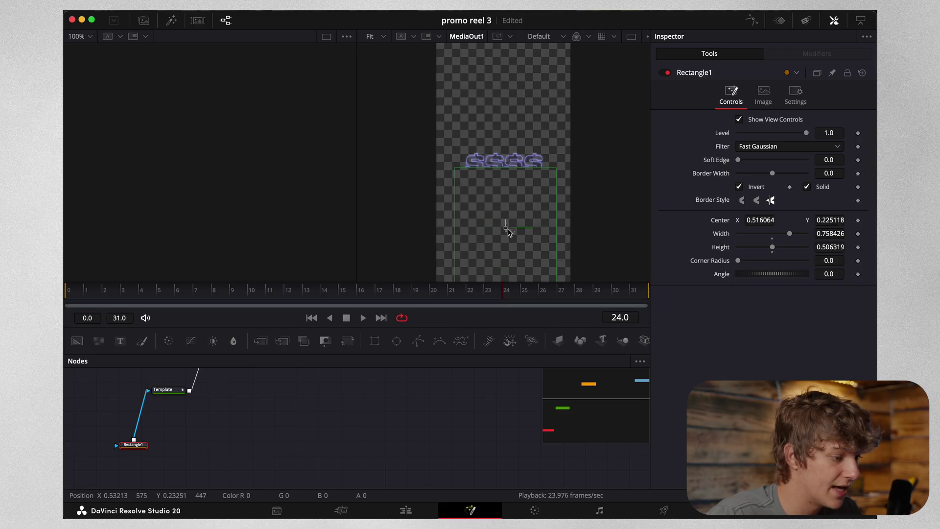
{"action": "left_click_drag", "start_coordinate": [738, 161], "coordinate": [810, 162]}
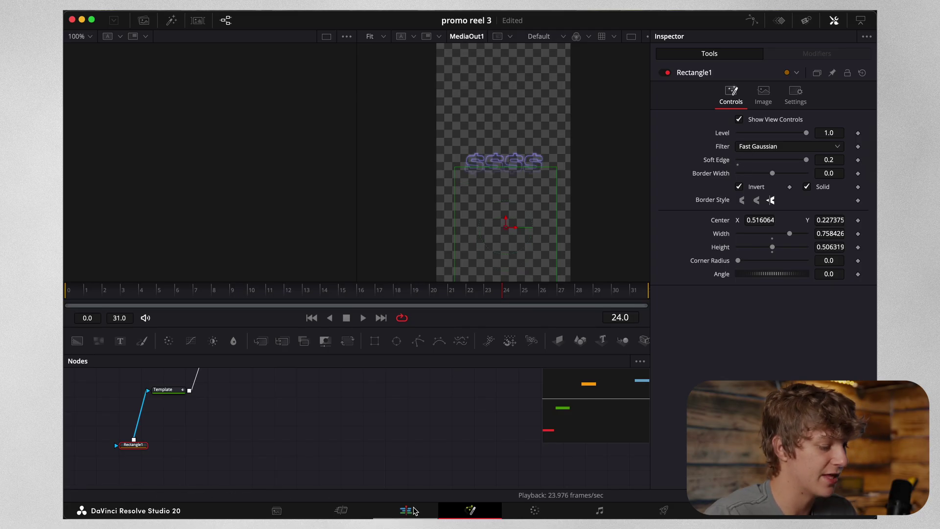
Change the Template node's $$$$ text colour to red.
{"action": "left_click", "coordinate": [177, 390]}
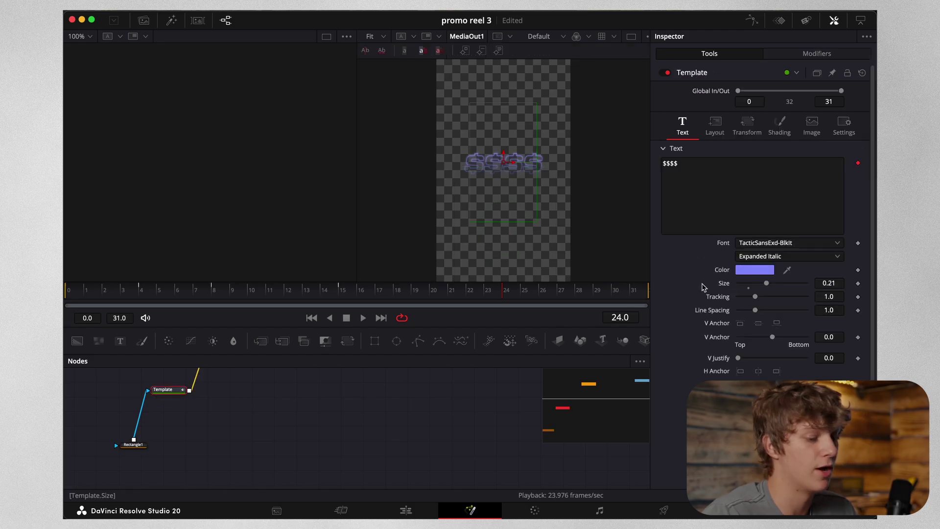
{"action": "left_click", "coordinate": [754, 270]}
{"action": "left_click_drag", "start_coordinate": [274, 402], "coordinate": [377, 336]}
Confirm the red colour, then re-enable the V3 Systems and V4 In place title clips.
{"action": "left_click", "coordinate": [348, 478]}
{"action": "left_click", "coordinate": [405, 510]}
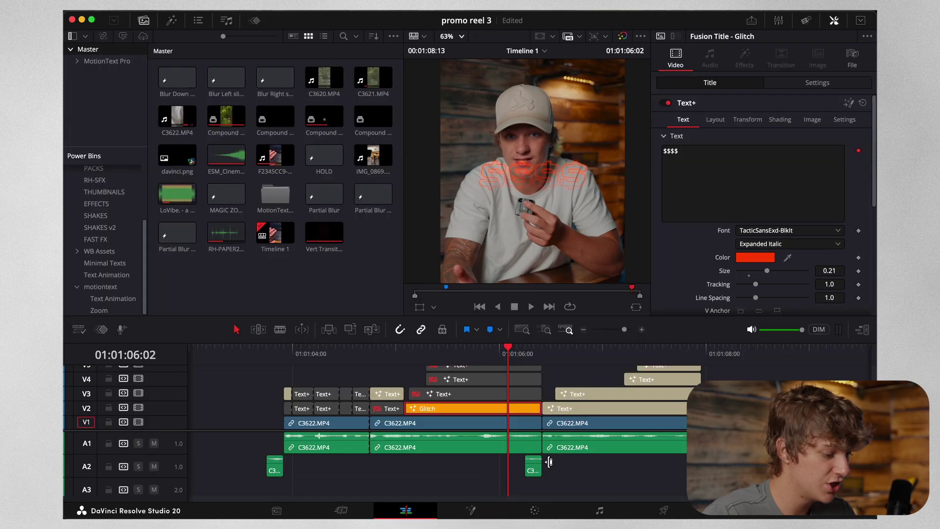
{"action": "left_click", "coordinate": [478, 394]}
{"action": "key", "text": "d"}
{"action": "left_click", "coordinate": [473, 380]}
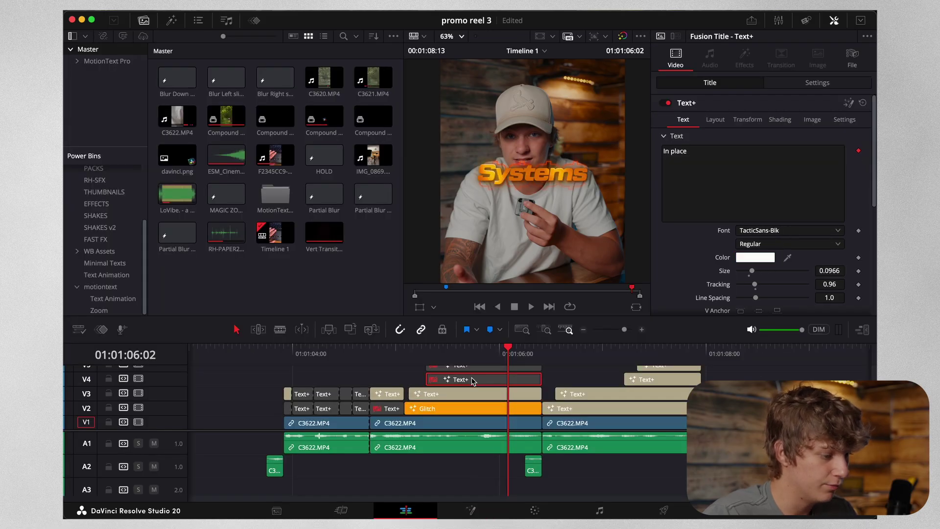
{"action": "key", "text": "d"}
{"action": "scroll", "coordinate": [535, 179], "scroll_direction": "up", "scroll_amount": 2}
{"action": "scroll", "coordinate": [535, 178], "scroll_direction": "up", "scroll_amount": 2}
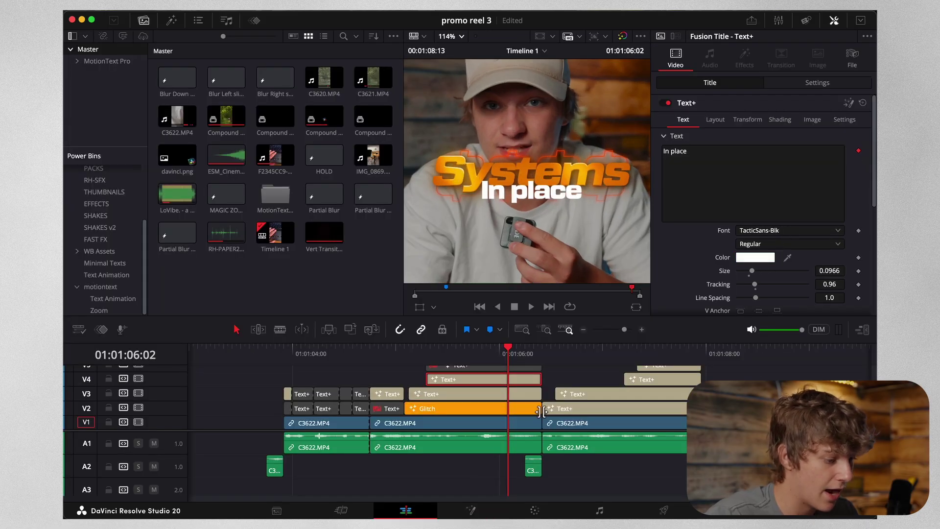
Replace the Glitch title's text with '!!!!!!!!!!' and set Layout Center Y to 0.504.
{"action": "left_click", "coordinate": [472, 408]}
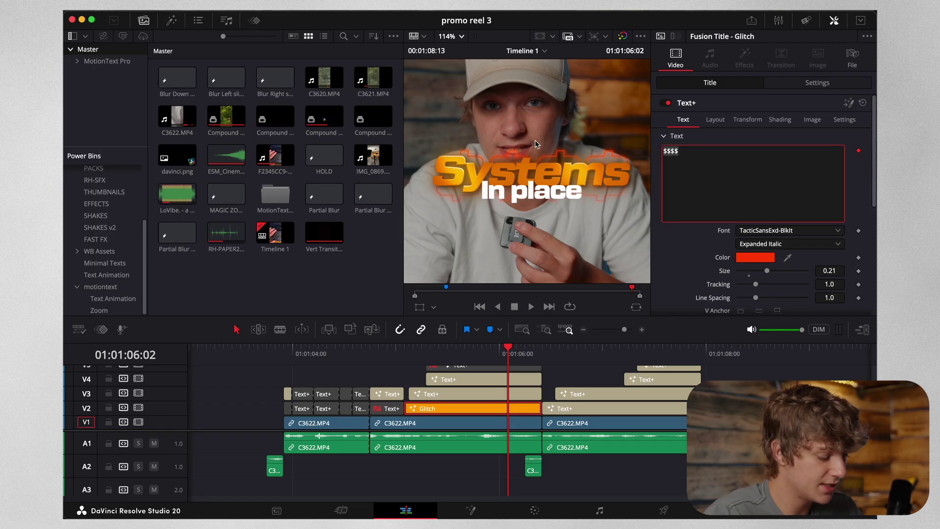
{"action": "type", "text": "!!!!!!!!!!"}
{"action": "left_click", "coordinate": [715, 120]}
{"action": "mouse_move", "coordinate": [828, 191]}
{"action": "left_mouse_down"}
{"action": "mouse_move", "coordinate": [843, 190]}
{"action": "mouse_move", "coordinate": [829, 190]}
{"action": "left_mouse_up"}
Preview the glitch title animation on the timeline.
{"action": "left_click_drag", "start_coordinate": [507, 351], "coordinate": [410, 352]}
{"action": "key", "text": "space"}
{"action": "key", "text": "space"}
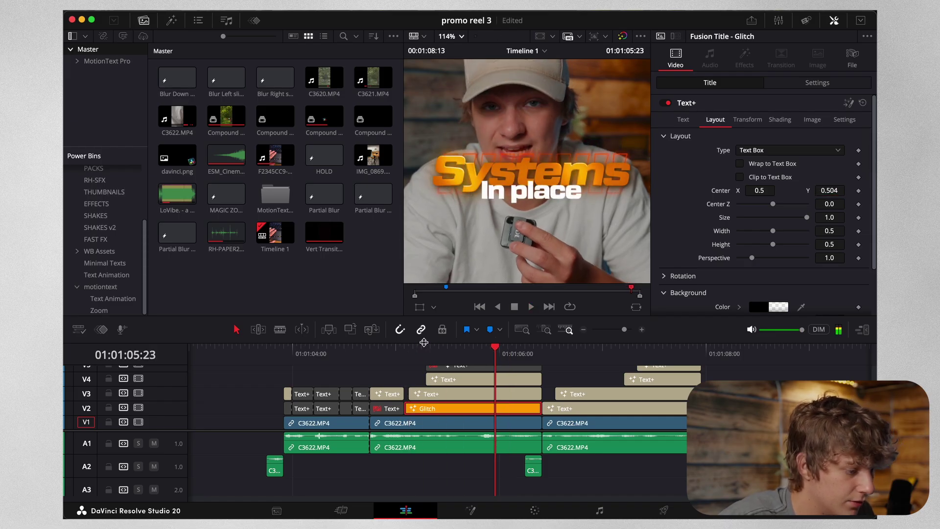
{"action": "left_click", "coordinate": [411, 353]}
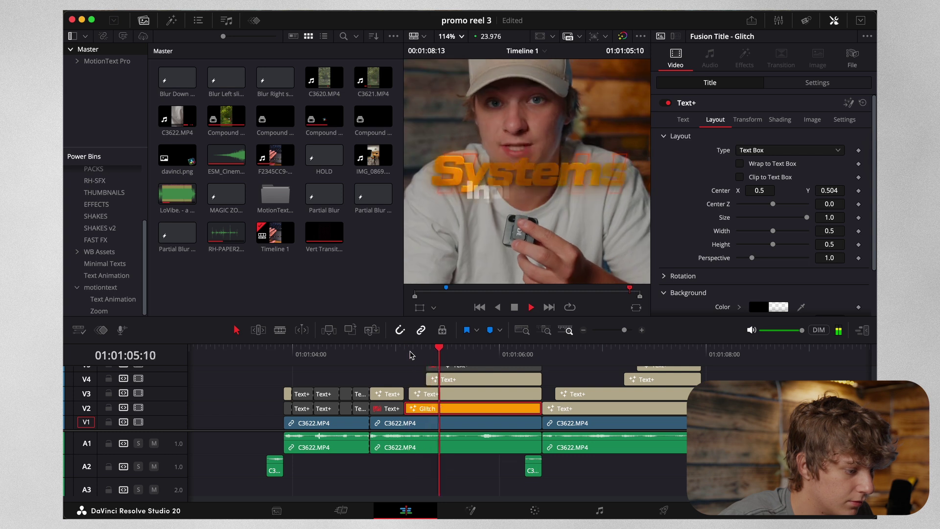
{"action": "right_click", "coordinate": [410, 352]}
{"action": "key", "text": "space"}
{"action": "left_click", "coordinate": [604, 489]}
{"action": "left_click", "coordinate": [407, 359]}
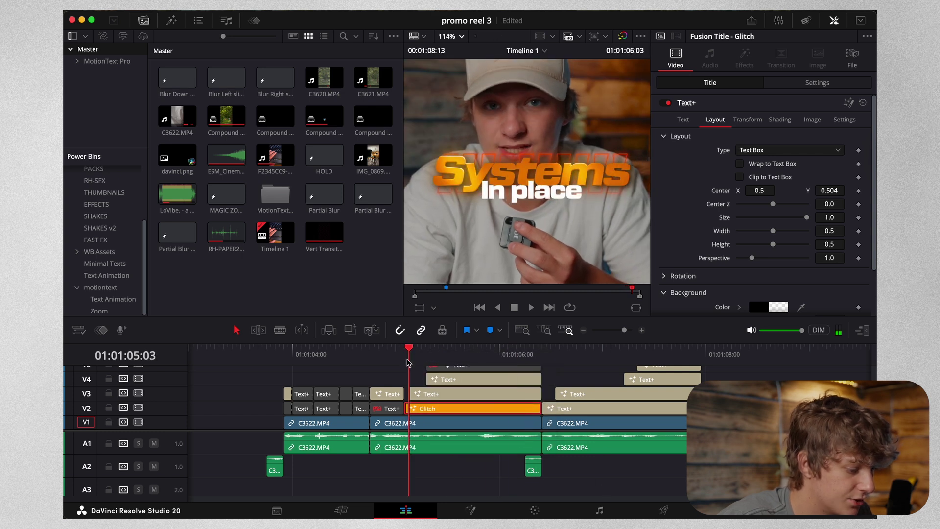
{"action": "key", "text": "space"}
{"action": "key", "text": "space"}
Set the viewer zoom to Fit and select the Systems title clip on V3.
{"action": "left_click", "coordinate": [685, 121]}
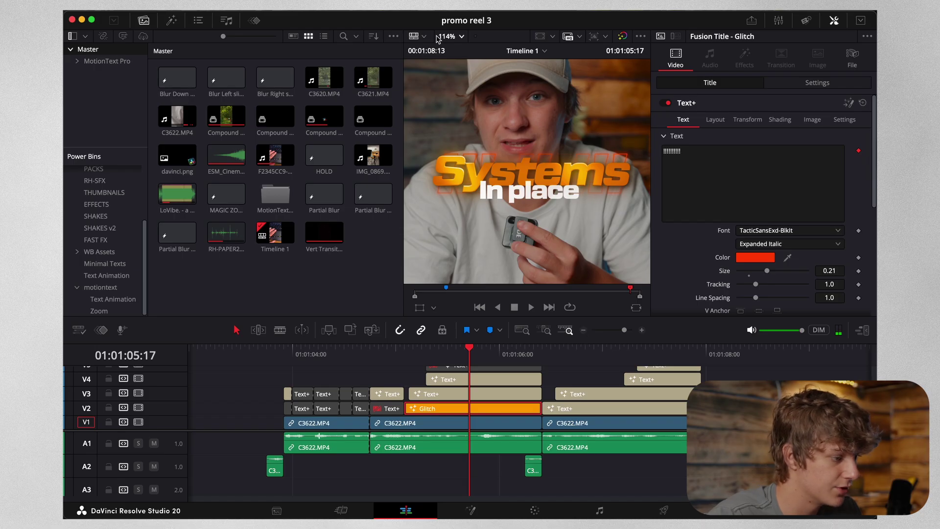
{"action": "left_click", "coordinate": [457, 37]}
{"action": "left_click", "coordinate": [454, 51]}
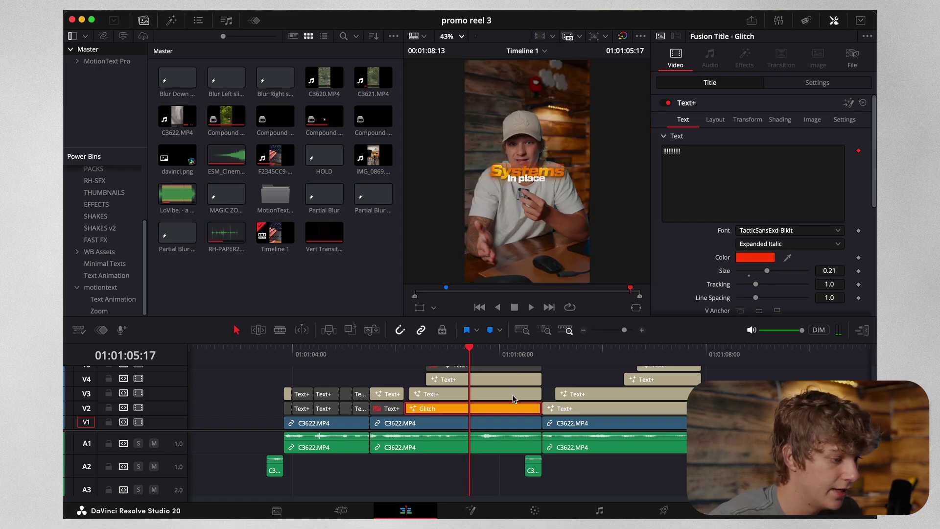
{"action": "scroll", "coordinate": [509, 412], "scroll_direction": "up", "scroll_amount": 5}
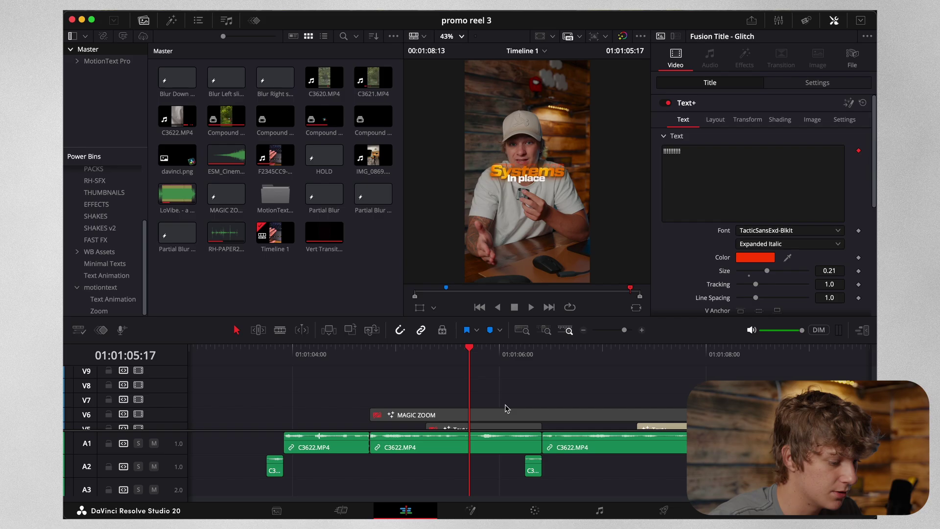
{"action": "scroll", "coordinate": [506, 409], "scroll_direction": "down", "scroll_amount": 5}
{"action": "left_click", "coordinate": [483, 381]}
{"action": "left_click", "coordinate": [480, 394]}
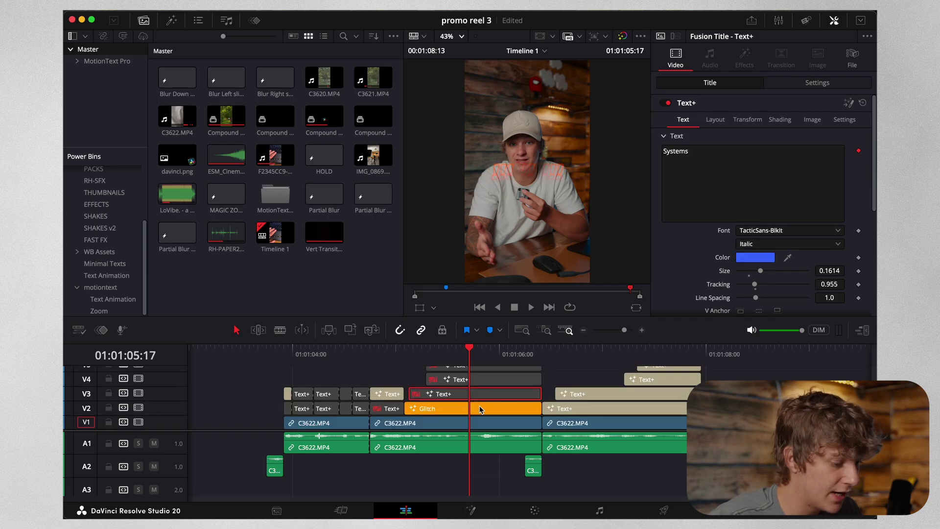
{"action": "left_click", "coordinate": [481, 410]}
{"action": "left_click", "coordinate": [467, 394]}
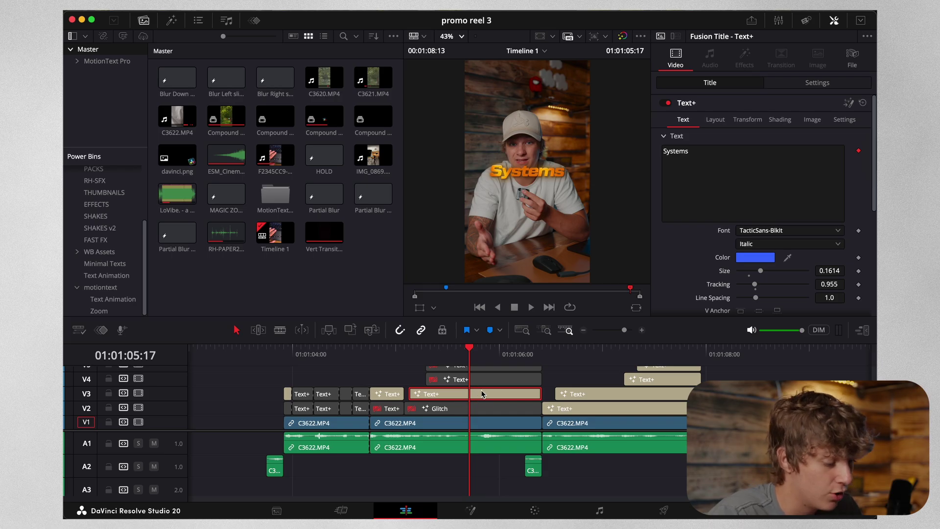
Preview the Systems caption, then Alt-drag a copy of the last C3622.MP4 clip past the playhead.
{"action": "left_click_drag", "start_coordinate": [469, 357], "coordinate": [543, 354]}
{"action": "key", "text": "space"}
{"action": "key", "text": "space"}
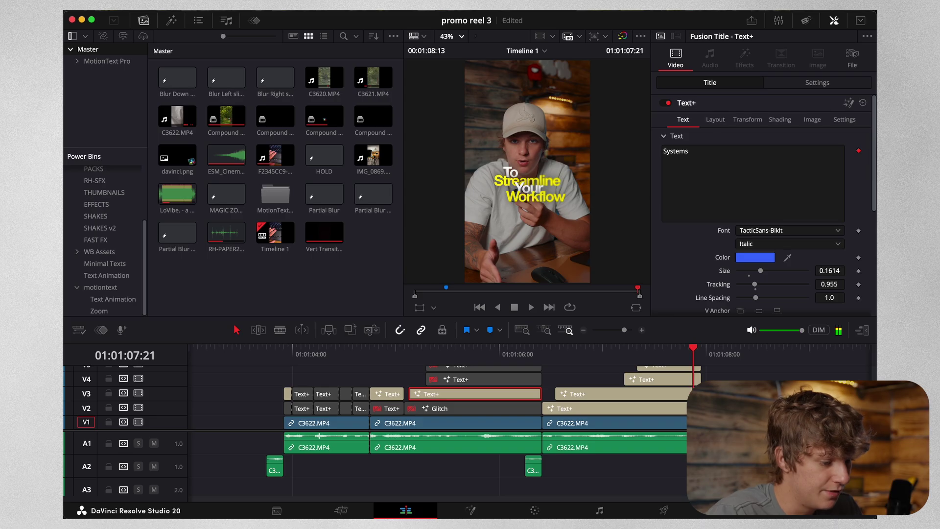
{"action": "left_click", "coordinate": [585, 331]}
{"action": "left_click_drag", "start_coordinate": [593, 422], "coordinate": [704, 423]}
Move the small 'You' Text+ title onto V2 at the new clip's start, 01:01:08:13.
{"action": "left_click", "coordinate": [667, 355]}
{"action": "left_click", "coordinate": [673, 349]}
{"action": "left_click", "coordinate": [641, 330]}
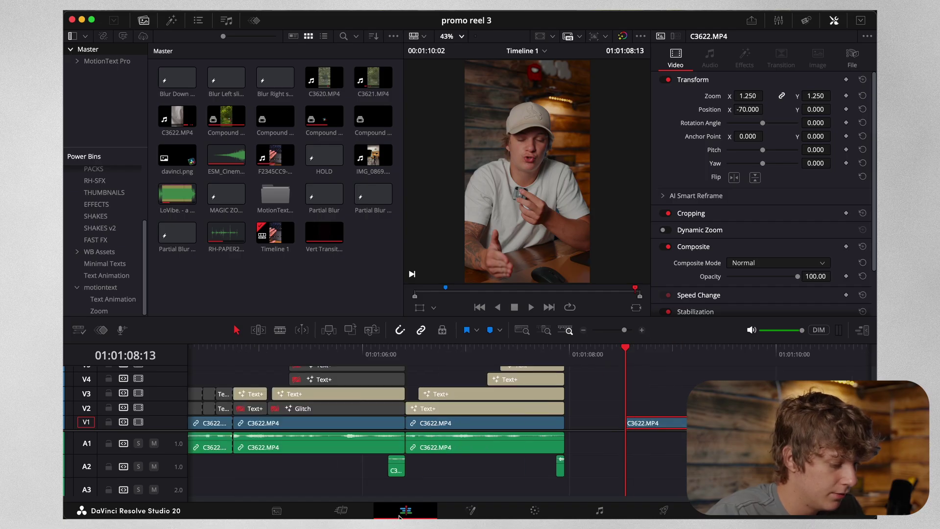
{"action": "scroll", "coordinate": [529, 421], "scroll_direction": "left", "scroll_amount": 5}
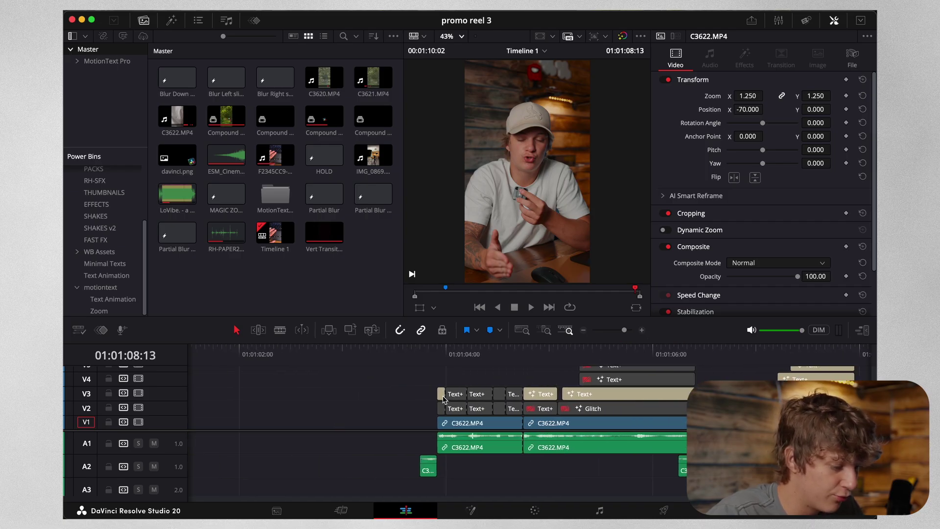
{"action": "left_click", "coordinate": [443, 398]}
{"action": "left_click_drag", "start_coordinate": [441, 395], "coordinate": [257, 408]}
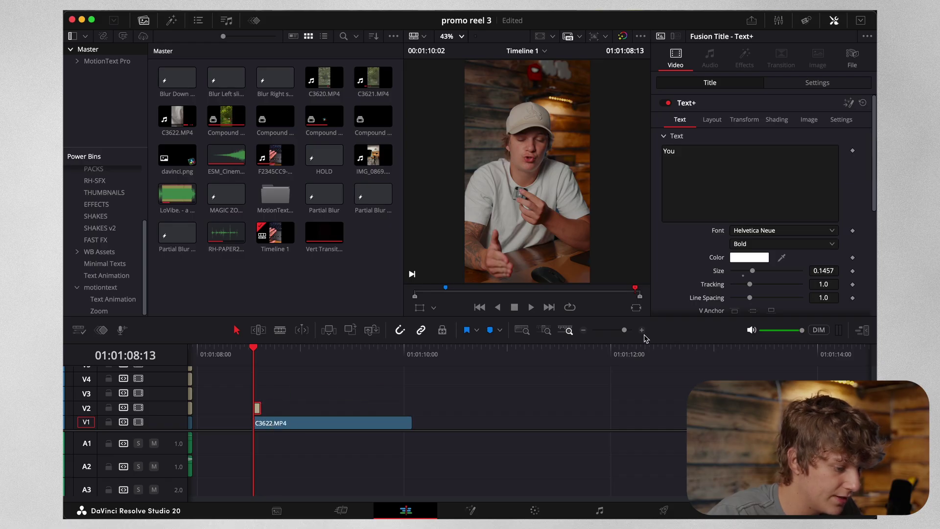
Trim the 'You' title's end to make it longer.
{"action": "left_click", "coordinate": [641, 330]}
{"action": "left_click", "coordinate": [642, 329]}
{"action": "left_click", "coordinate": [641, 330]}
{"action": "left_click_drag", "start_coordinate": [596, 405], "coordinate": [702, 407]}
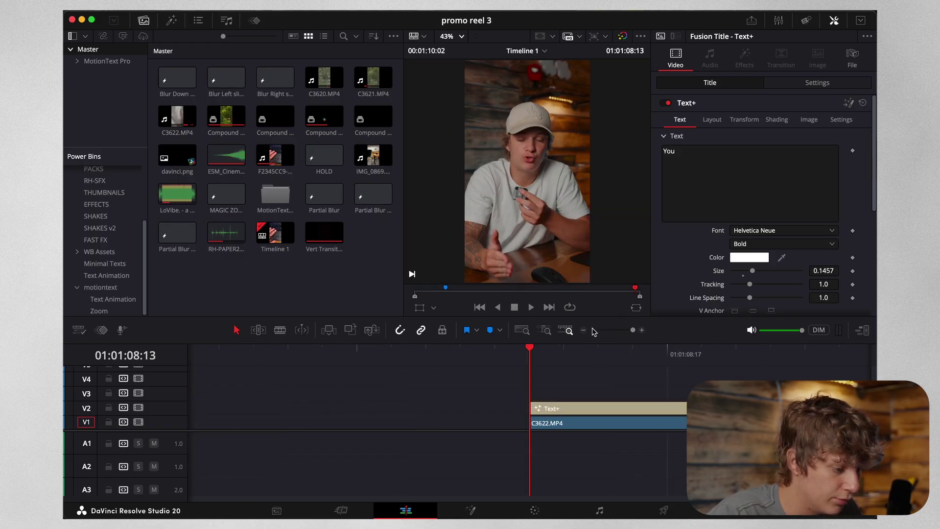
Extend the title over the new clip and change its text from 'You' to 'Streamline'.
{"action": "left_click", "coordinate": [583, 330]}
{"action": "left_click", "coordinate": [583, 330]}
{"action": "left_click_drag", "start_coordinate": [602, 407], "coordinate": [729, 407]}
{"action": "left_click", "coordinate": [571, 405]}
{"action": "left_click_drag", "start_coordinate": [695, 154], "coordinate": [588, 136]}
{"action": "type", "text": "Streamline"}
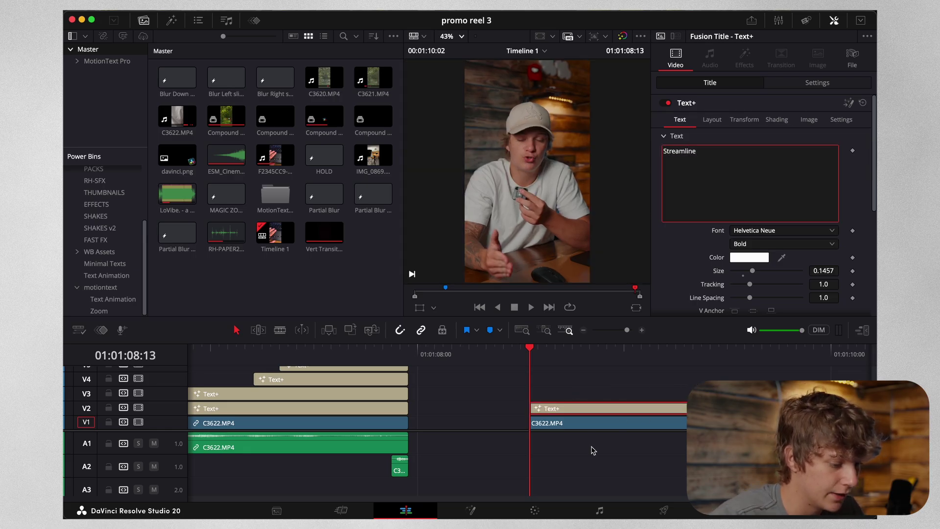
{"action": "left_click", "coordinate": [584, 413]}
{"action": "key", "text": "space"}
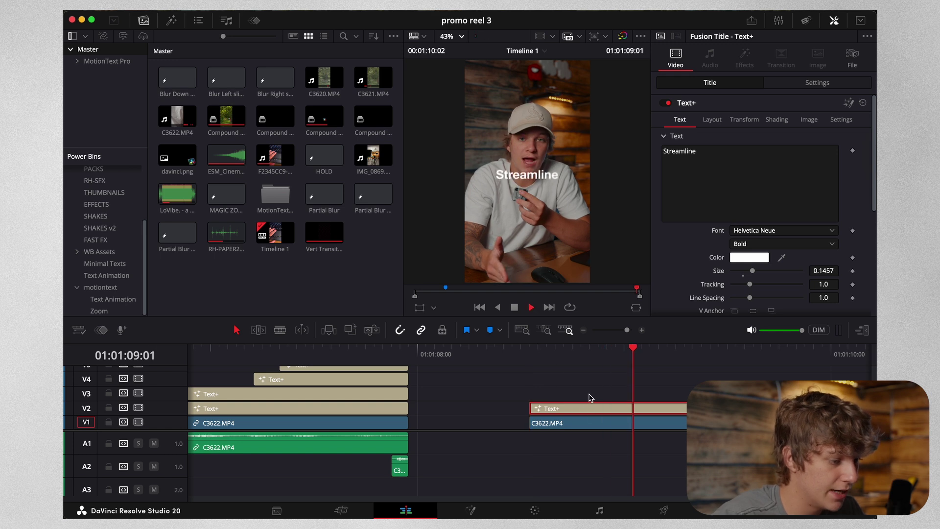
Colour the Streamline text yellow and open the title on the Fusion page.
{"action": "left_click", "coordinate": [748, 258]}
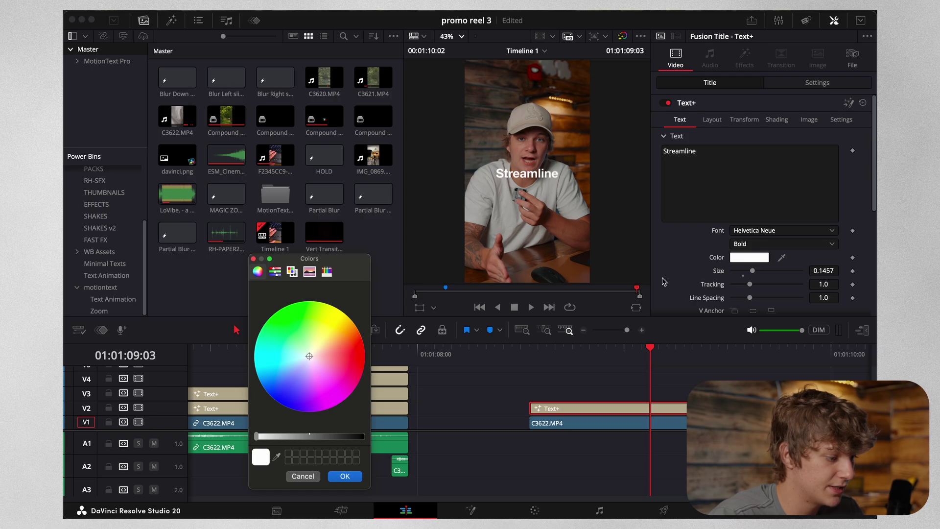
{"action": "left_click", "coordinate": [339, 310]}
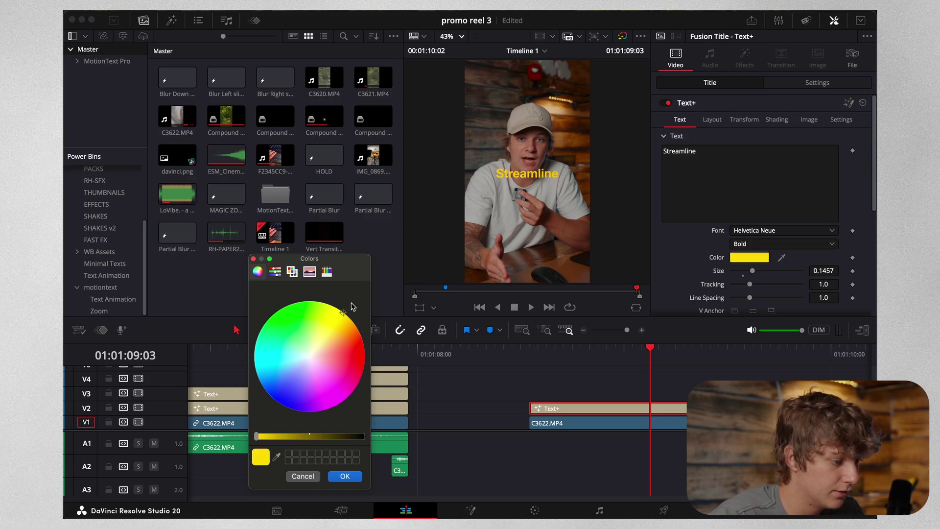
{"action": "left_click", "coordinate": [346, 475]}
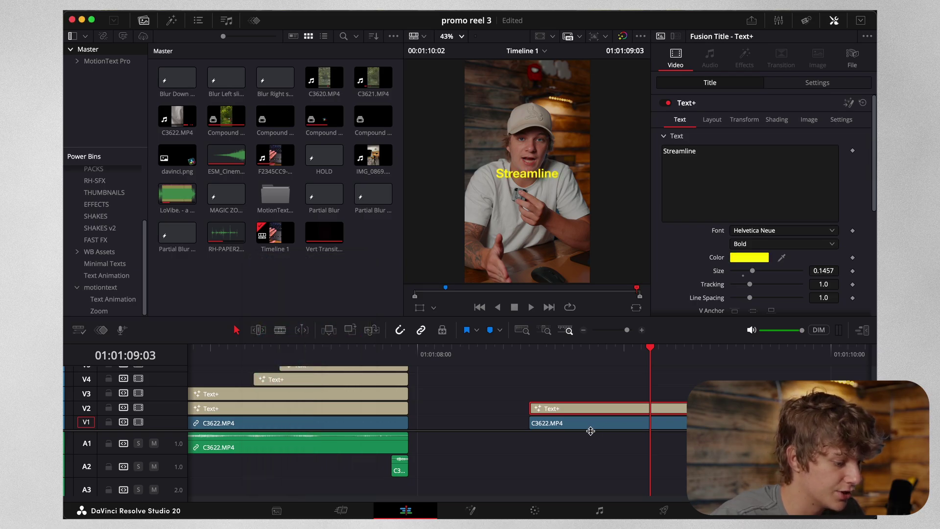
{"action": "left_click", "coordinate": [473, 511]}
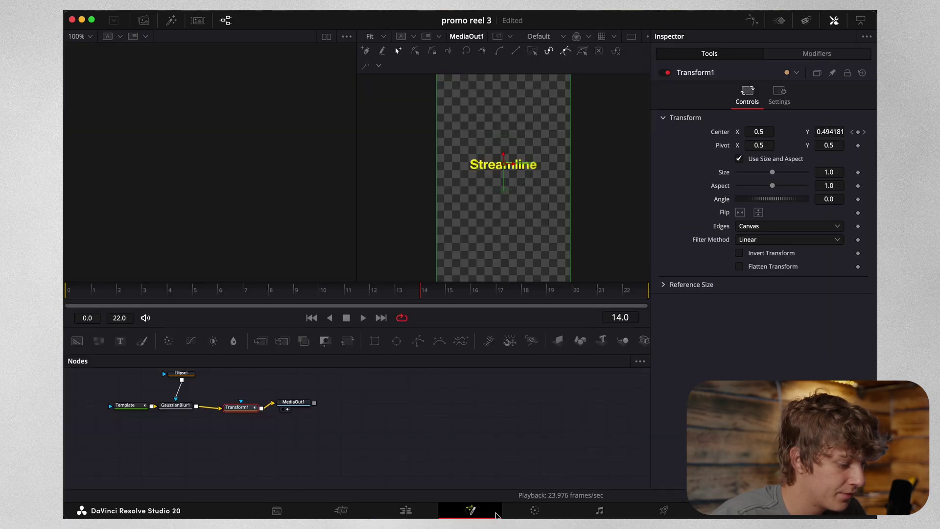
Lower the Ellipse1 mask's soft edge to 0.0709.
{"action": "right_click", "coordinate": [587, 456]}
{"action": "left_click", "coordinate": [182, 409]}
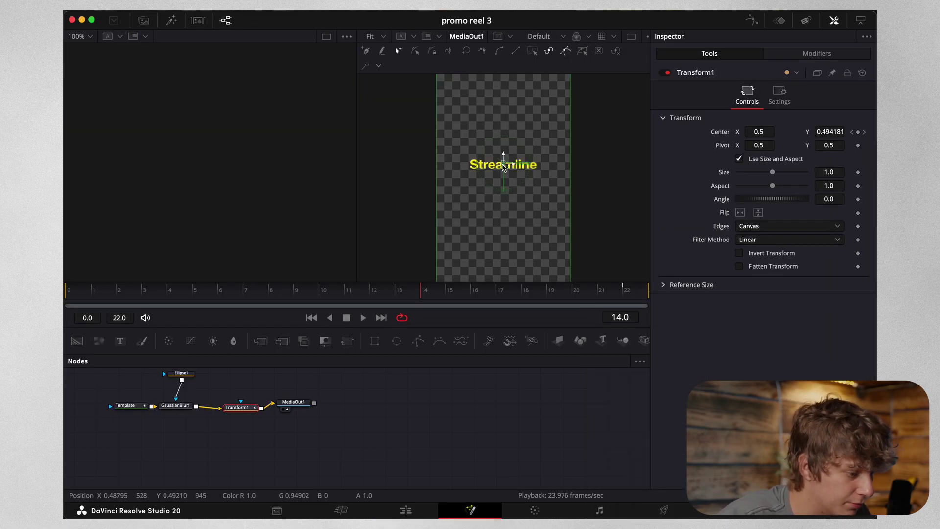
{"action": "left_click", "coordinate": [181, 374]}
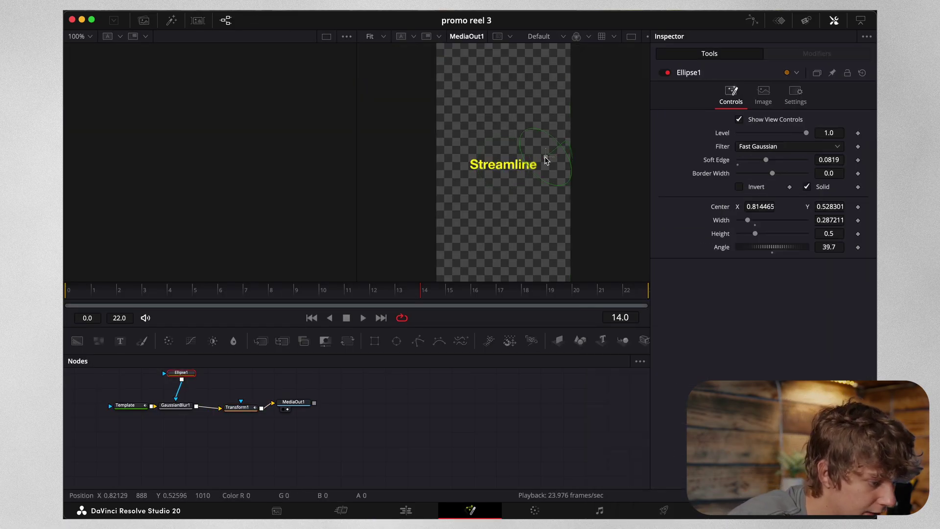
{"action": "left_click_drag", "start_coordinate": [767, 160], "coordinate": [771, 161]}
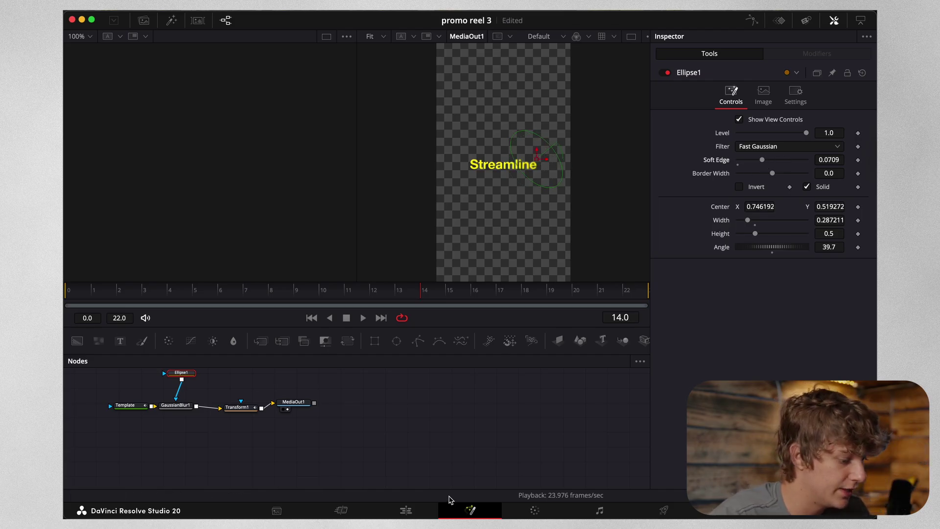
Play the Streamline section on the Edit page, then return to Fusion and select the Template node.
{"action": "left_click", "coordinate": [406, 510]}
{"action": "left_click_drag", "start_coordinate": [621, 349], "coordinate": [564, 349]}
{"action": "key", "text": "space"}
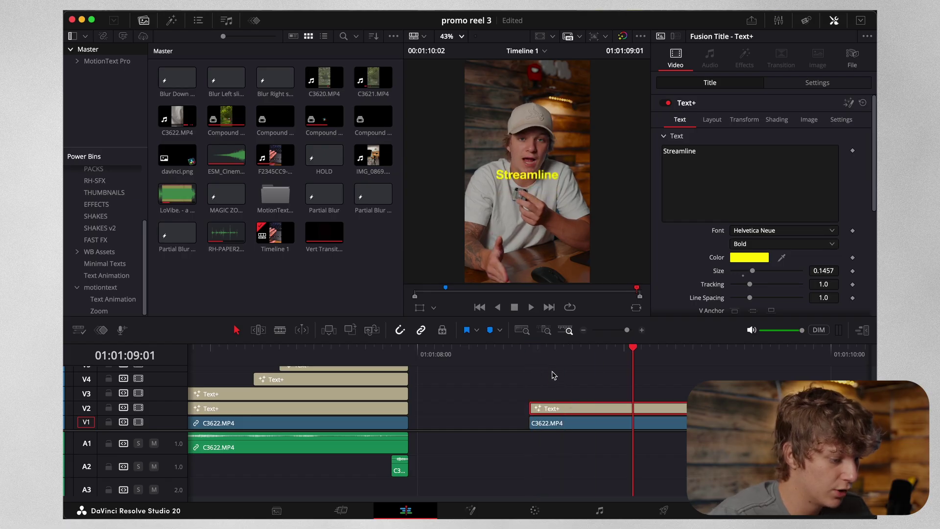
{"action": "left_click", "coordinate": [469, 510]}
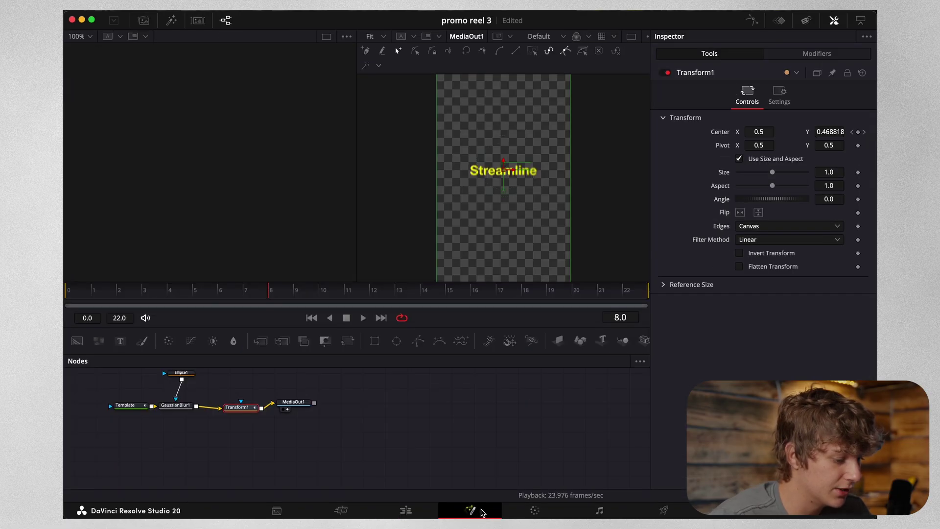
{"action": "left_click", "coordinate": [133, 406]}
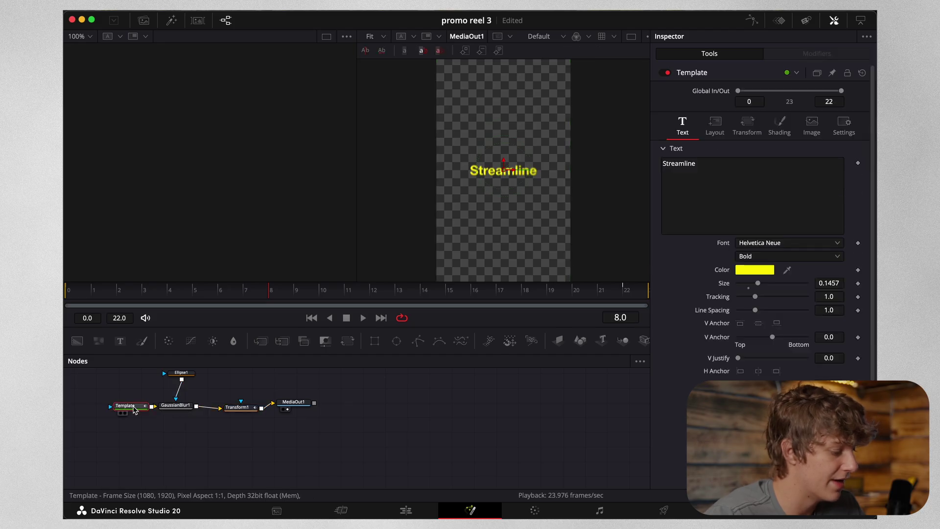
Add an inverted Rectangle1 mask below the text and set a starting Center keyframe.
{"action": "left_click", "coordinate": [374, 347]}
{"action": "left_click_drag", "start_coordinate": [503, 170], "coordinate": [502, 236]}
{"action": "left_click", "coordinate": [738, 187]}
{"action": "left_click_drag", "start_coordinate": [226, 291], "coordinate": [63, 302]}
{"action": "mouse_move", "coordinate": [502, 255]}
{"action": "left_mouse_down"}
{"action": "mouse_move", "coordinate": [499, 245]}
{"action": "mouse_move", "coordinate": [507, 248]}
{"action": "left_mouse_up"}
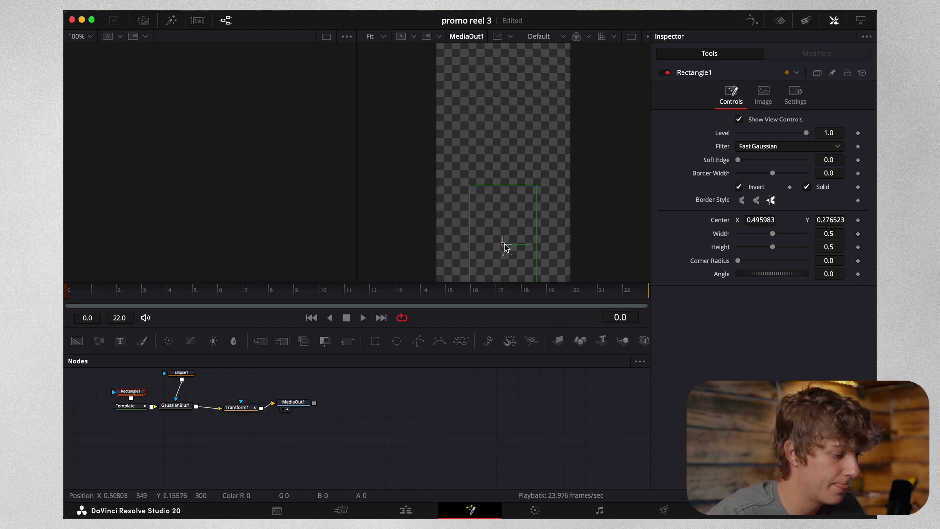
{"action": "left_click", "coordinate": [858, 220]}
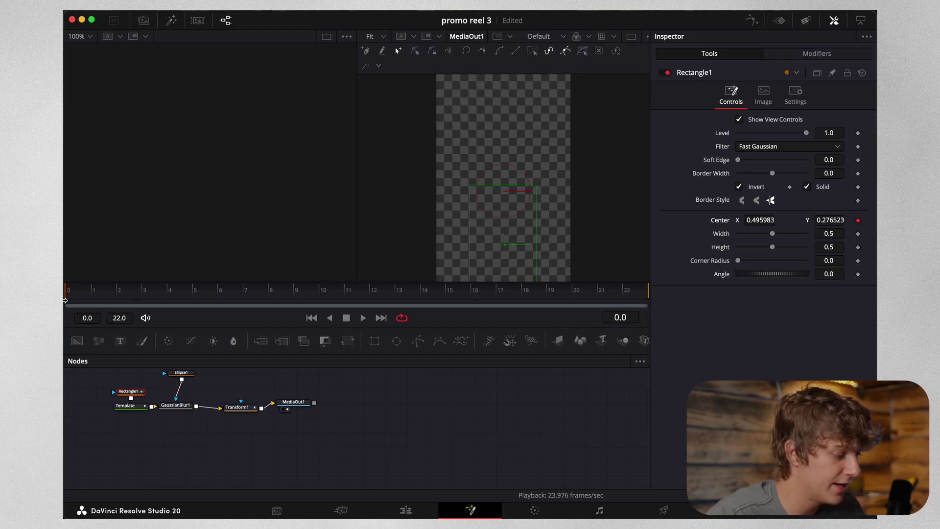
Raise the mask at frame 18 to reveal the text, turn off inversion, and preview.
{"action": "left_click_drag", "start_coordinate": [314, 290], "coordinate": [529, 282]}
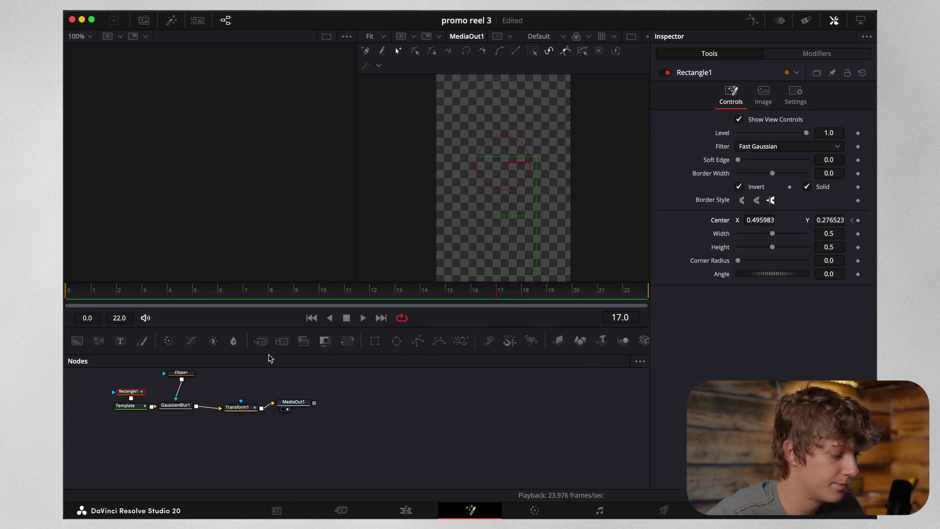
{"action": "left_click_drag", "start_coordinate": [129, 391], "coordinate": [133, 454]}
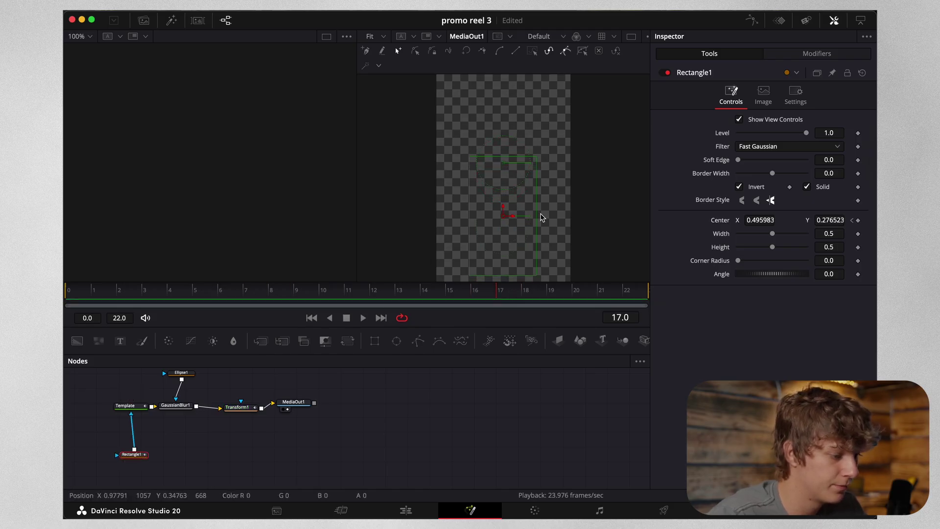
{"action": "left_click_drag", "start_coordinate": [504, 214], "coordinate": [502, 188]}
{"action": "left_click", "coordinate": [739, 187]}
{"action": "left_click_drag", "start_coordinate": [185, 293], "coordinate": [65, 304]}
{"action": "key", "text": "space"}
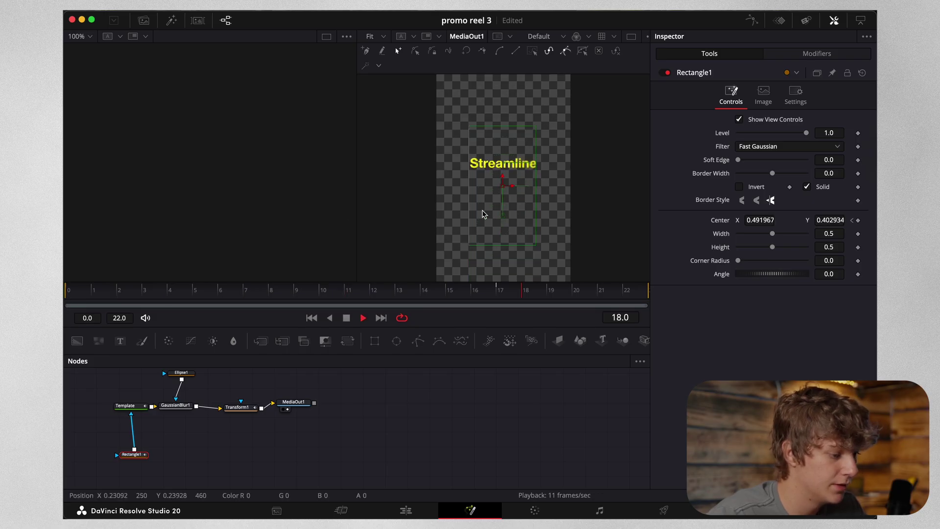
{"action": "key", "text": "space"}
{"action": "key", "text": "space"}
{"action": "key", "text": "space"}
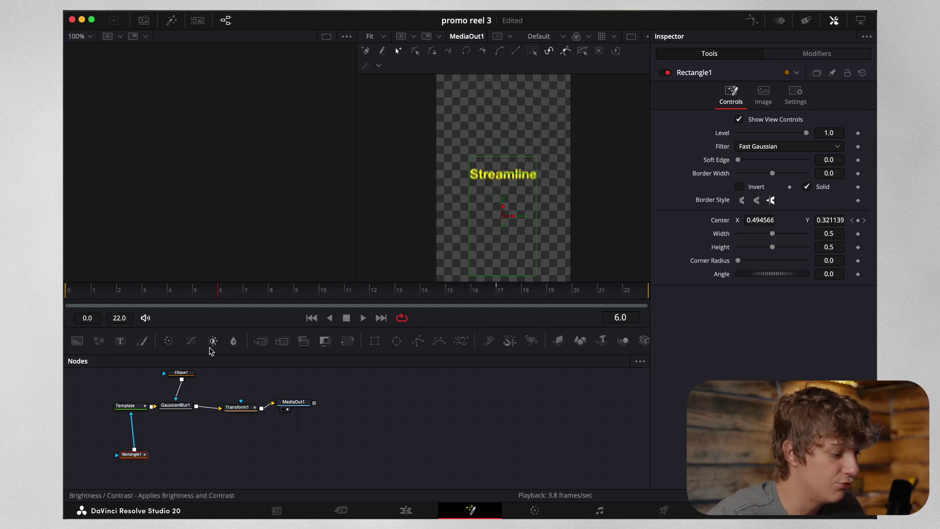
Delete the Transform1 node so GaussianBlur1 feeds MediaOut1 directly.
{"action": "left_click", "coordinate": [126, 406]}
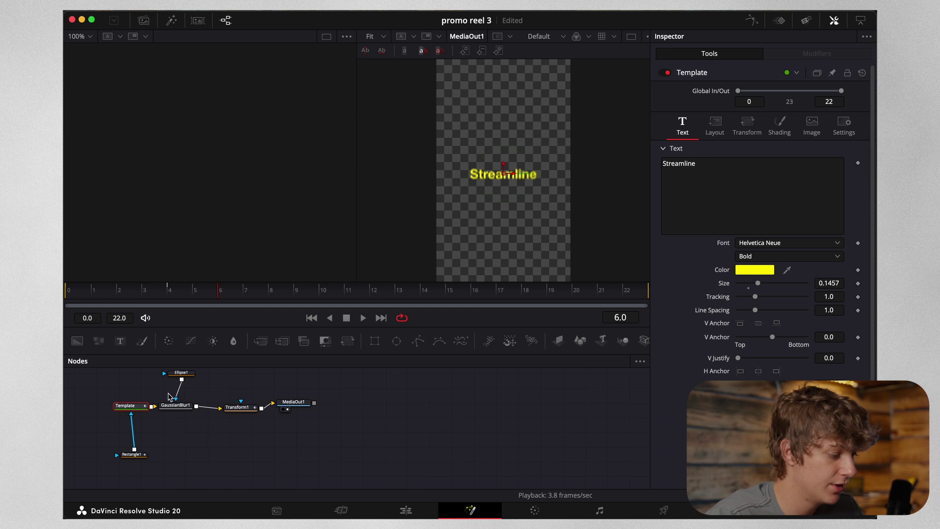
{"action": "left_click", "coordinate": [237, 409]}
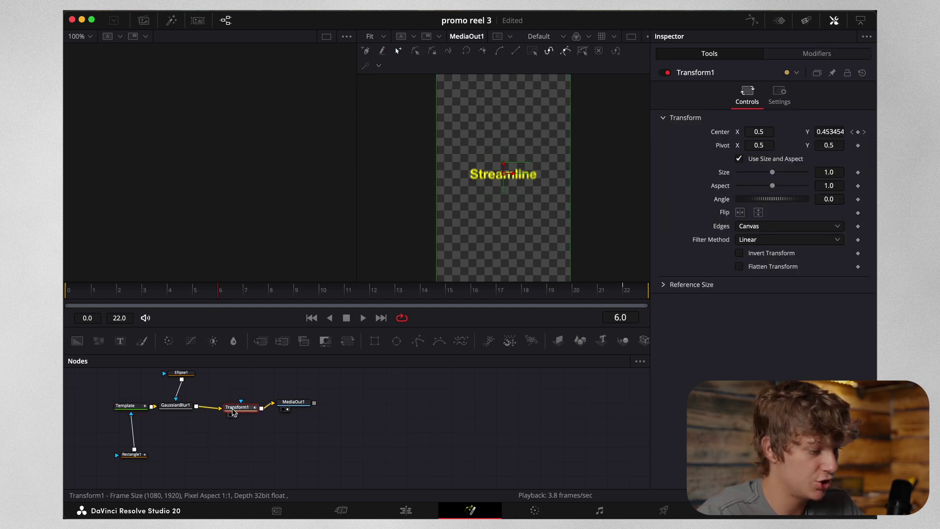
{"action": "key", "text": "Delete"}
{"action": "left_click", "coordinate": [133, 458]}
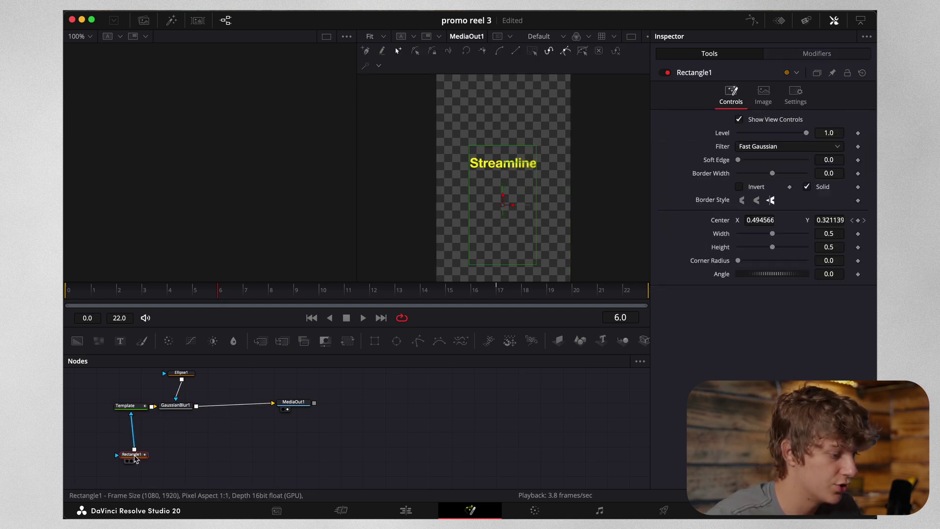
Remove Rectangle1's existing Center keyframes.
{"action": "left_click_drag", "start_coordinate": [505, 220], "coordinate": [504, 258]}
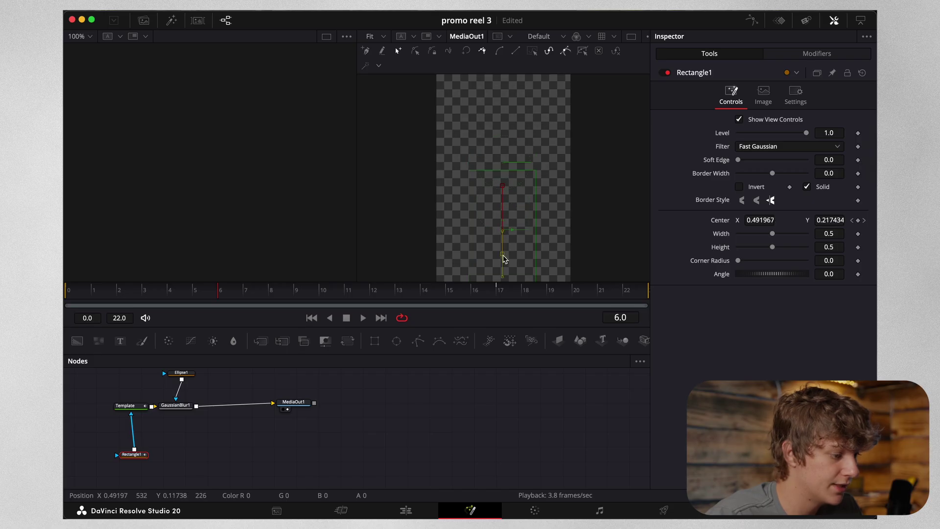
{"action": "left_click", "coordinate": [262, 293]}
{"action": "left_click_drag", "start_coordinate": [261, 294], "coordinate": [64, 266]}
{"action": "left_click", "coordinate": [864, 221]}
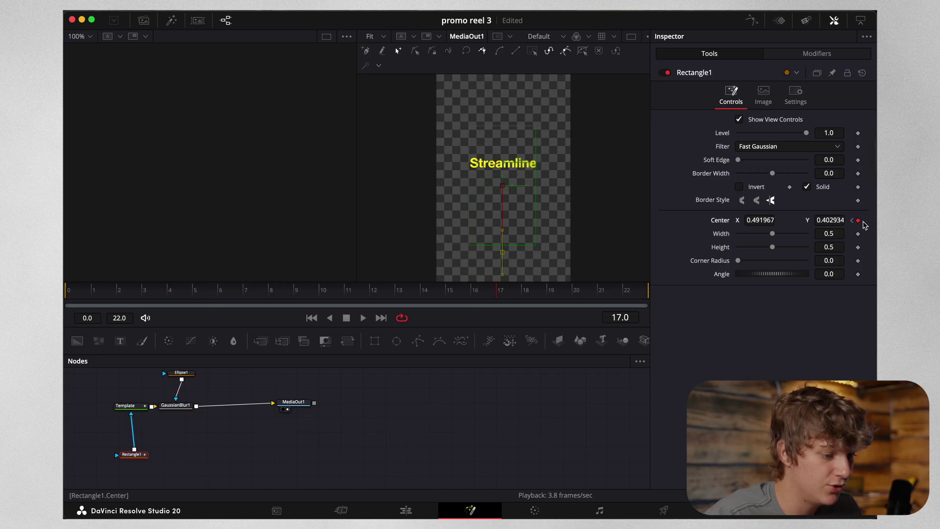
{"action": "left_click", "coordinate": [853, 221]}
{"action": "left_click", "coordinate": [864, 220]}
{"action": "left_click", "coordinate": [852, 220]}
{"action": "left_click", "coordinate": [863, 220]}
{"action": "left_click", "coordinate": [857, 221]}
{"action": "left_click", "coordinate": [852, 222]}
{"action": "left_click", "coordinate": [857, 220]}
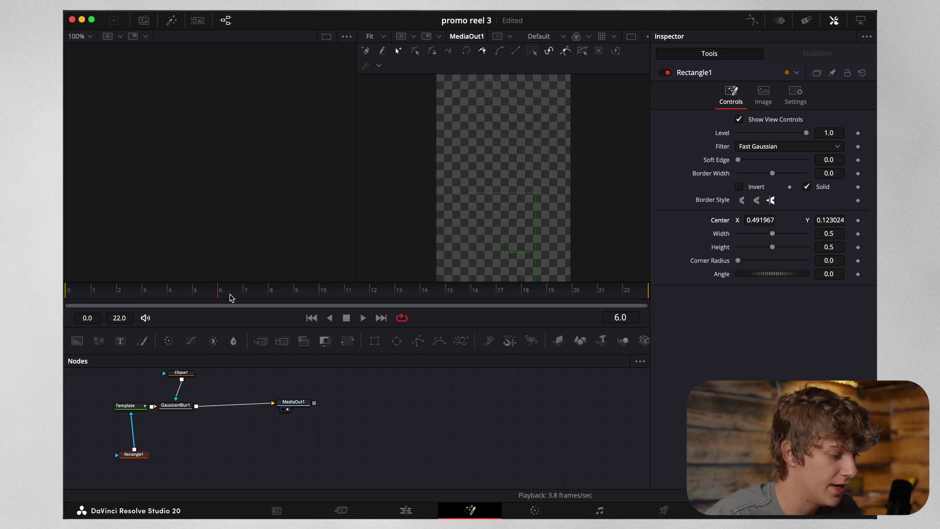
Keyframe the mask Center from Y 0.222347 at frame 0 up to 0.303611 at frame 11.
{"action": "left_click_drag", "start_coordinate": [503, 252], "coordinate": [506, 231]}
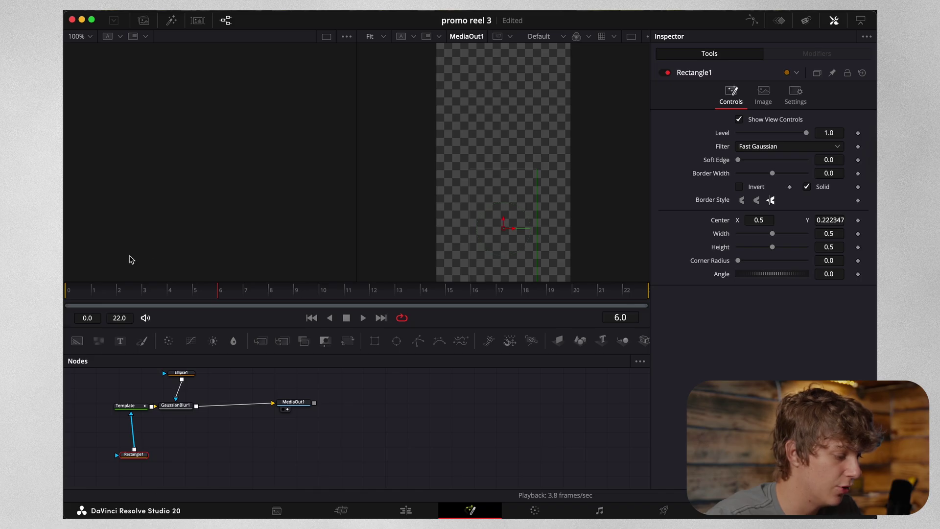
{"action": "left_click_drag", "start_coordinate": [192, 290], "coordinate": [76, 285]}
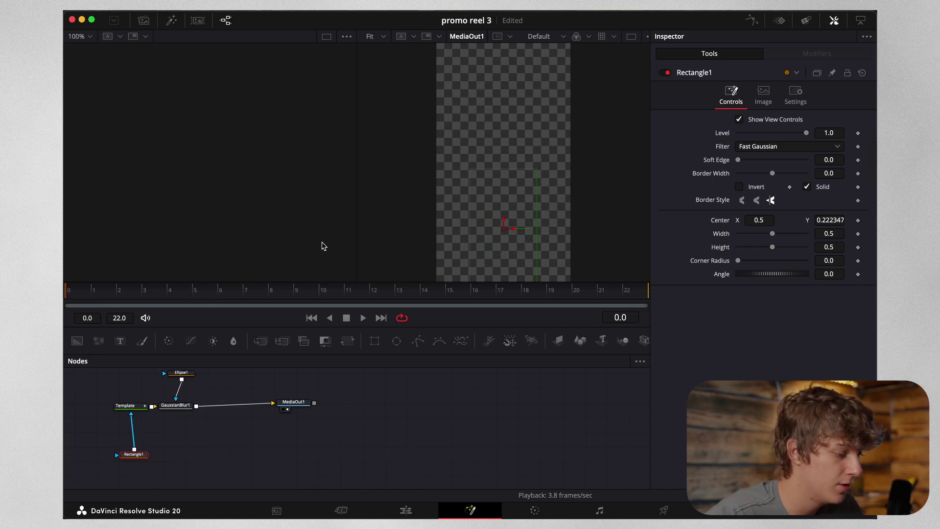
{"action": "left_click", "coordinate": [858, 221]}
{"action": "left_click", "coordinate": [94, 295]}
{"action": "left_click", "coordinate": [319, 299]}
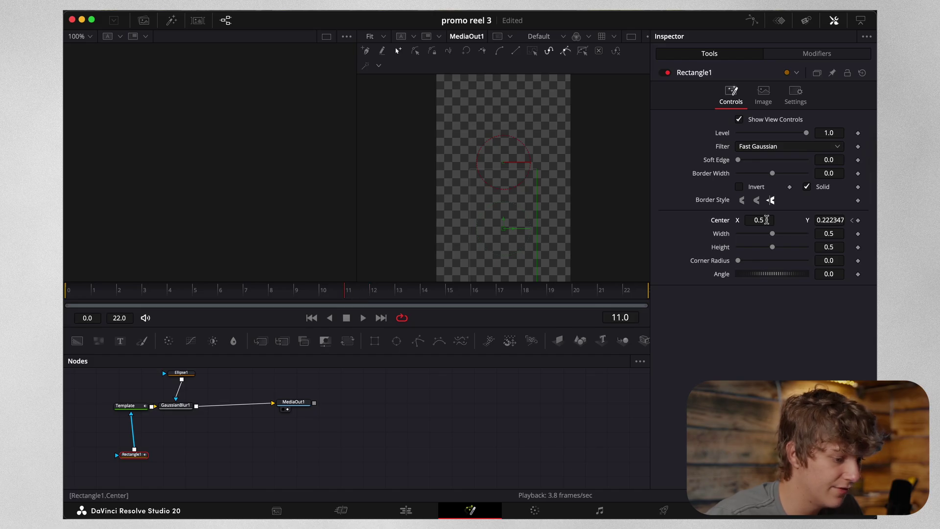
{"action": "left_click_drag", "start_coordinate": [506, 233], "coordinate": [504, 212]}
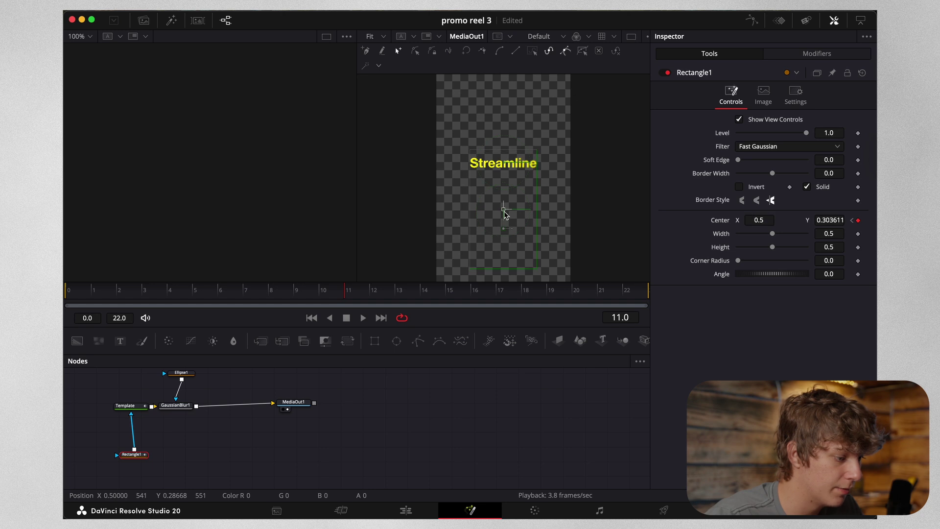
Preview the Streamline reveal and show both keyframes in the Spline graph.
{"action": "left_click", "coordinate": [311, 318]}
{"action": "left_click", "coordinate": [446, 417]}
{"action": "key", "text": "space"}
{"action": "key", "text": "space"}
{"action": "left_click_drag", "start_coordinate": [247, 291], "coordinate": [170, 280]}
{"action": "left_click", "coordinate": [752, 21]}
{"action": "left_click", "coordinate": [600, 360]}
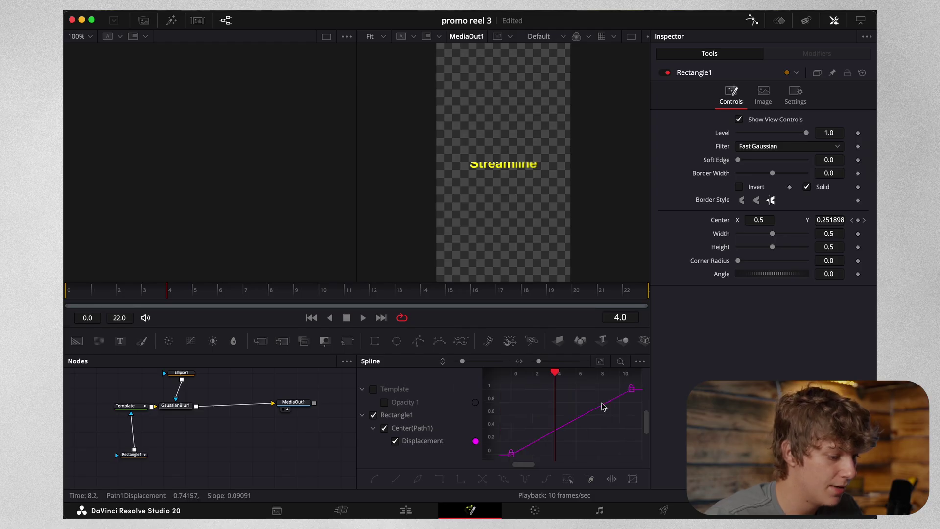
Apply an ease-out to all of the reveal's keyframes.
{"action": "key", "text": "ctrl+a"}
{"action": "right_click", "coordinate": [606, 441]}
{"action": "mouse_move", "coordinate": [695, 279]}
{"action": "left_click", "coordinate": [743, 311]}
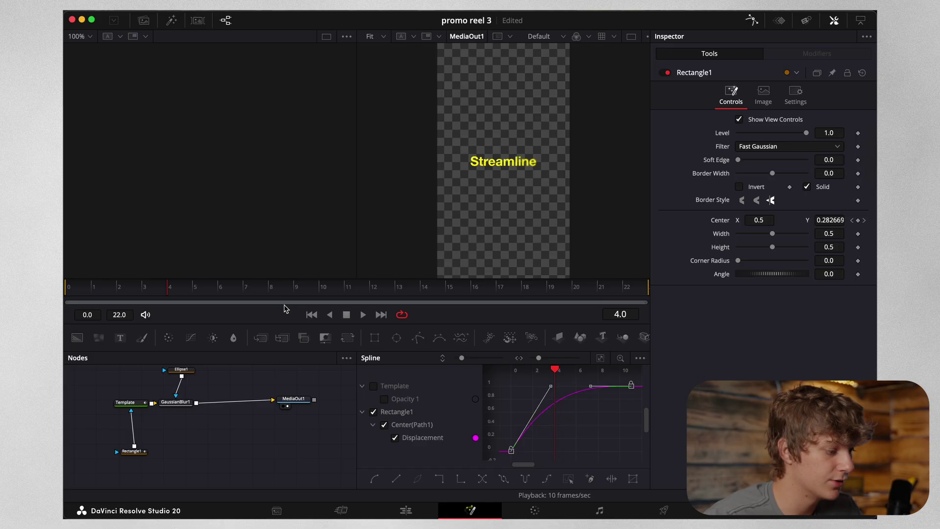
{"action": "left_click_drag", "start_coordinate": [197, 287], "coordinate": [66, 290]}
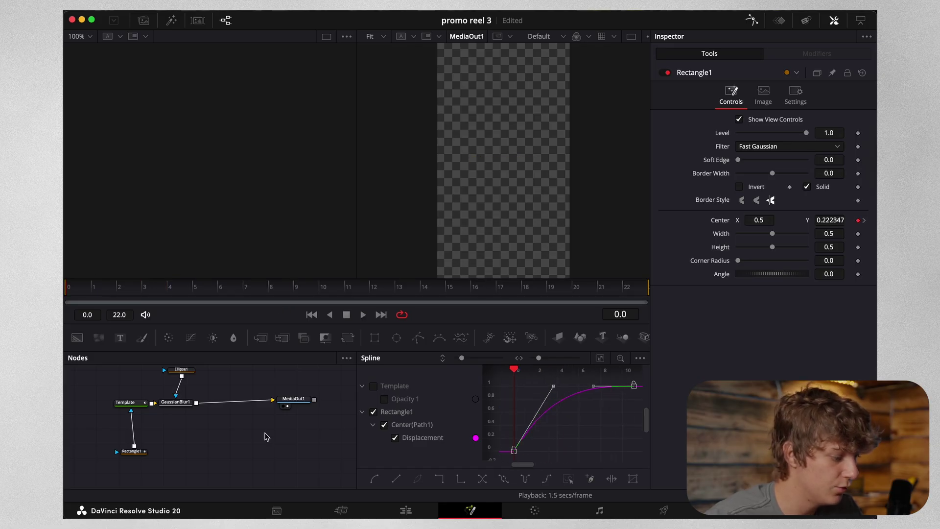
Give Rectangle1 a 0.0583 soft edge and motion blur, then return to the Edit page.
{"action": "left_click", "coordinate": [191, 375]}
{"action": "scroll", "coordinate": [192, 379], "scroll_direction": "up", "scroll_amount": 1}
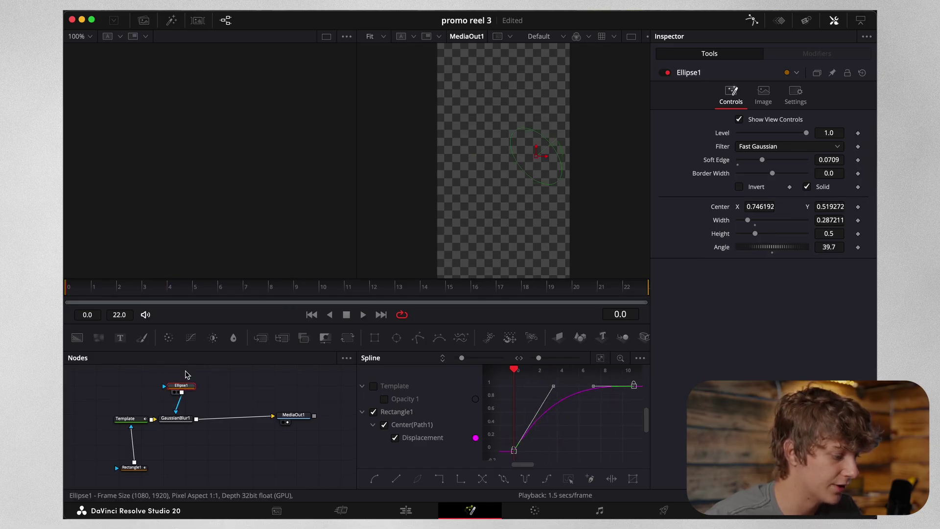
{"action": "left_click", "coordinate": [138, 471]}
{"action": "left_click_drag", "start_coordinate": [739, 162], "coordinate": [766, 161]}
{"action": "left_click", "coordinate": [795, 94]}
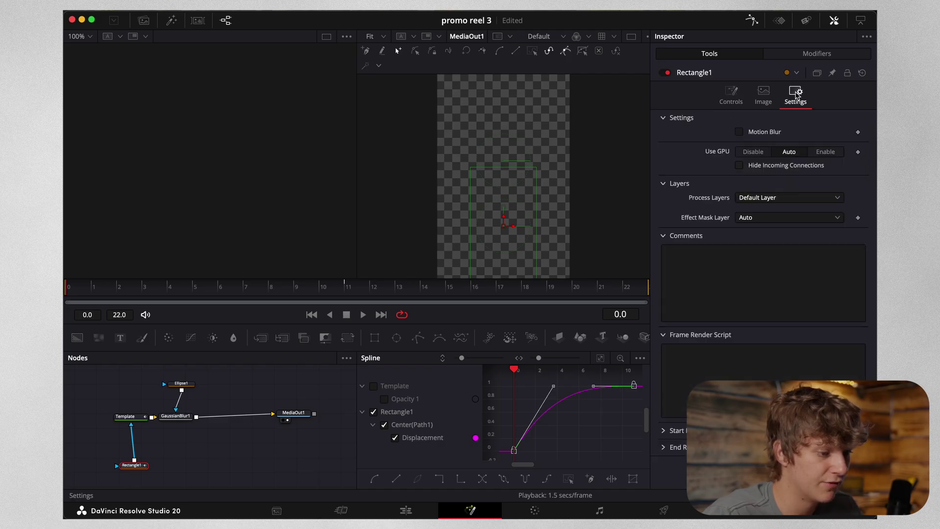
{"action": "left_click", "coordinate": [739, 132]}
{"action": "left_click", "coordinate": [311, 289]}
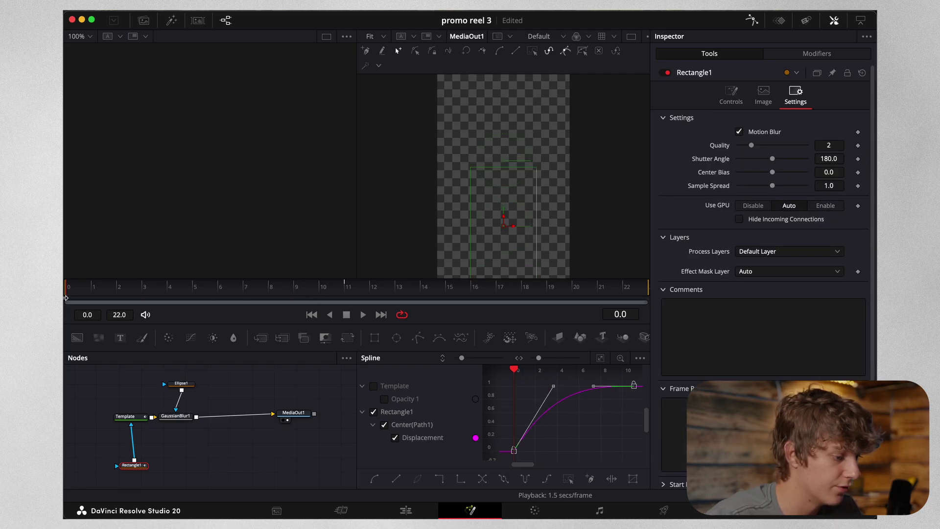
{"action": "left_click_drag", "start_coordinate": [170, 276], "coordinate": [239, 299]}
{"action": "left_click", "coordinate": [419, 512]}
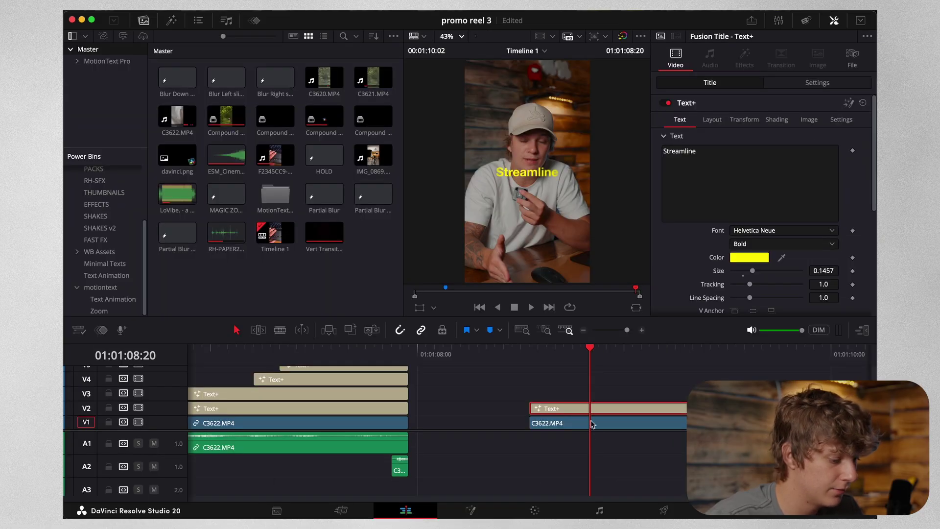
Duplicate the Streamline title onto V3 and change it to white 'Your' text.
{"action": "left_click_drag", "start_coordinate": [589, 410], "coordinate": [633, 394]}
{"action": "left_click", "coordinate": [580, 353]}
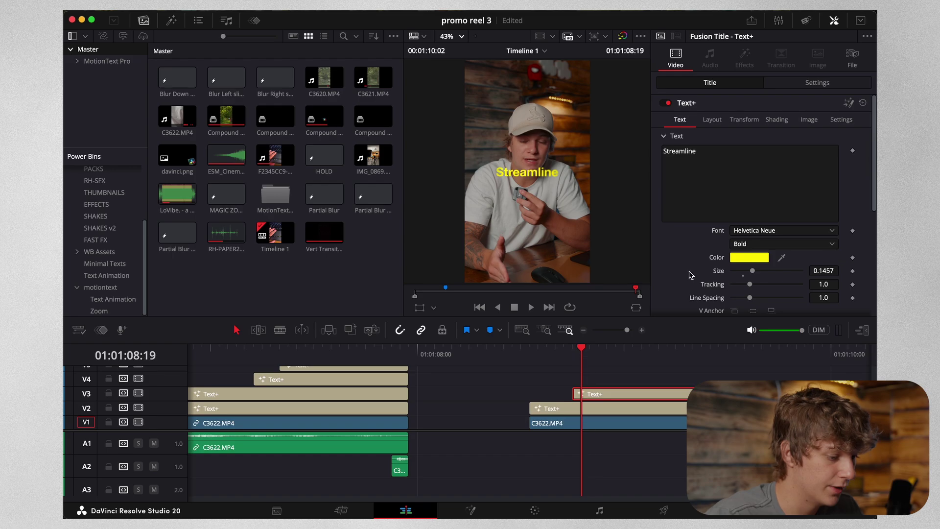
{"action": "type", "text": "Your"}
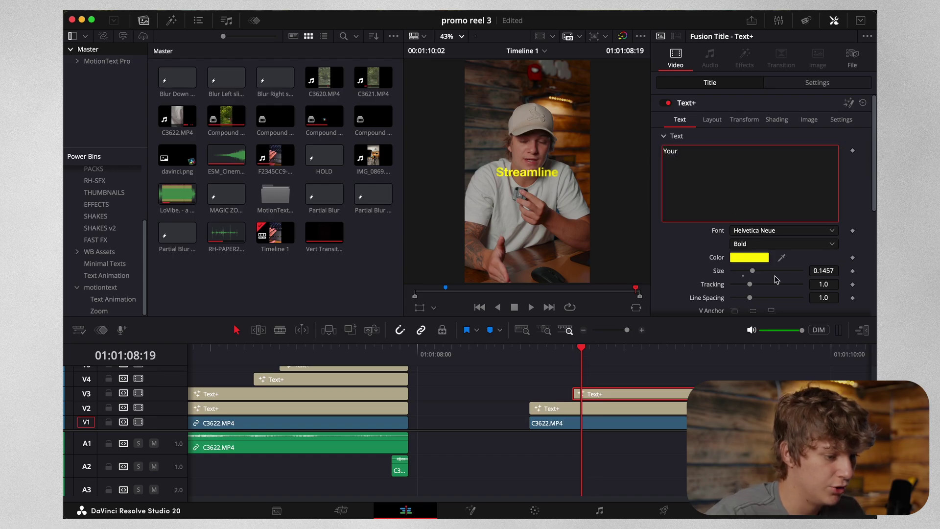
{"action": "left_click", "coordinate": [756, 260]}
{"action": "left_click", "coordinate": [310, 355]}
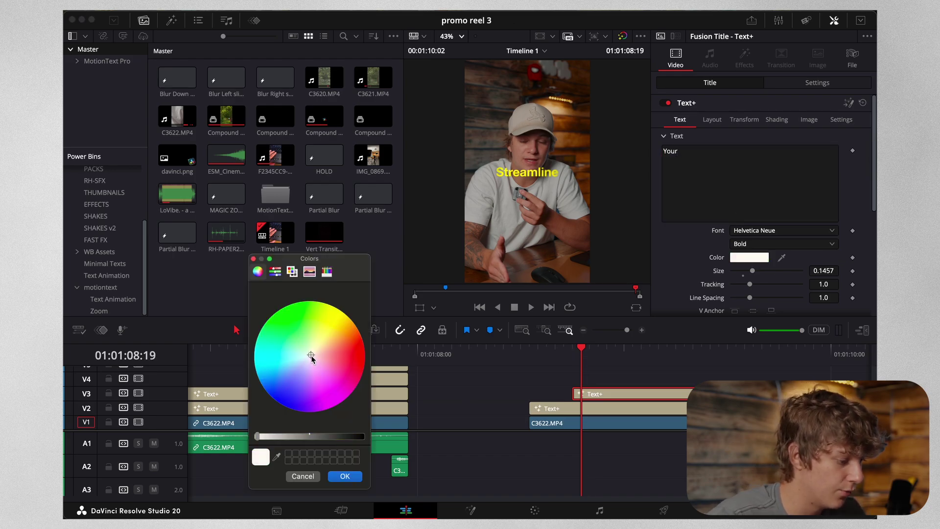
{"action": "left_click", "coordinate": [346, 476]}
Position 'Your' beneath Streamline at Center X 0.396, Y 0.454.
{"action": "left_click", "coordinate": [527, 359]}
{"action": "left_click_drag", "start_coordinate": [527, 358], "coordinate": [624, 360]}
{"action": "left_click", "coordinate": [715, 120]}
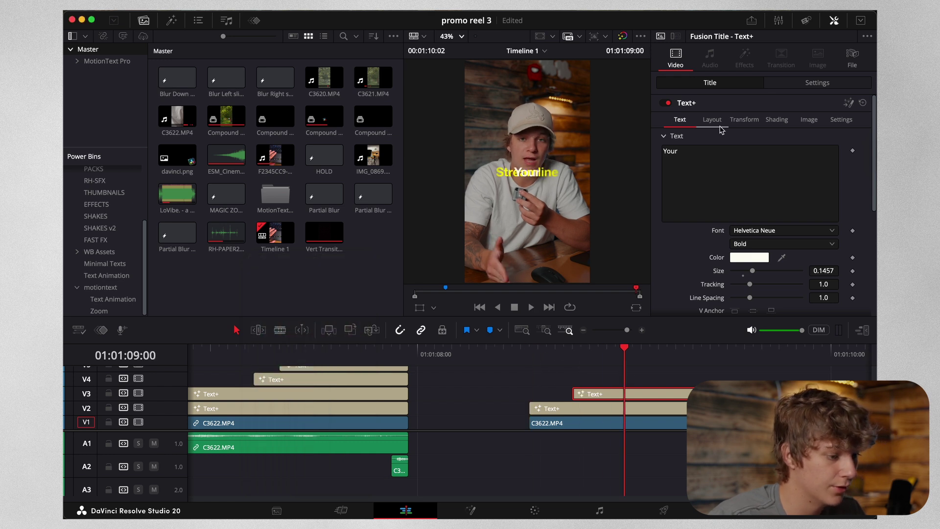
{"action": "left_click_drag", "start_coordinate": [827, 164], "coordinate": [740, 163]}
{"action": "left_click", "coordinate": [583, 330]}
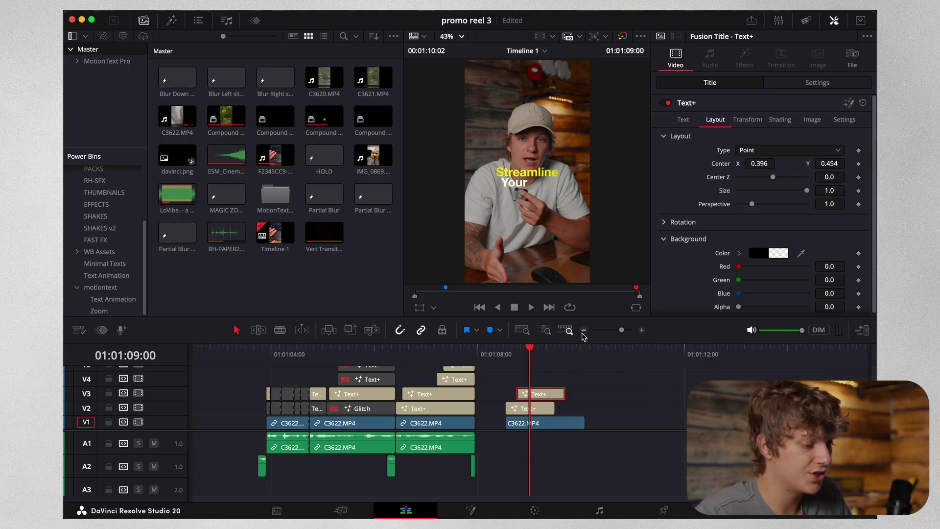